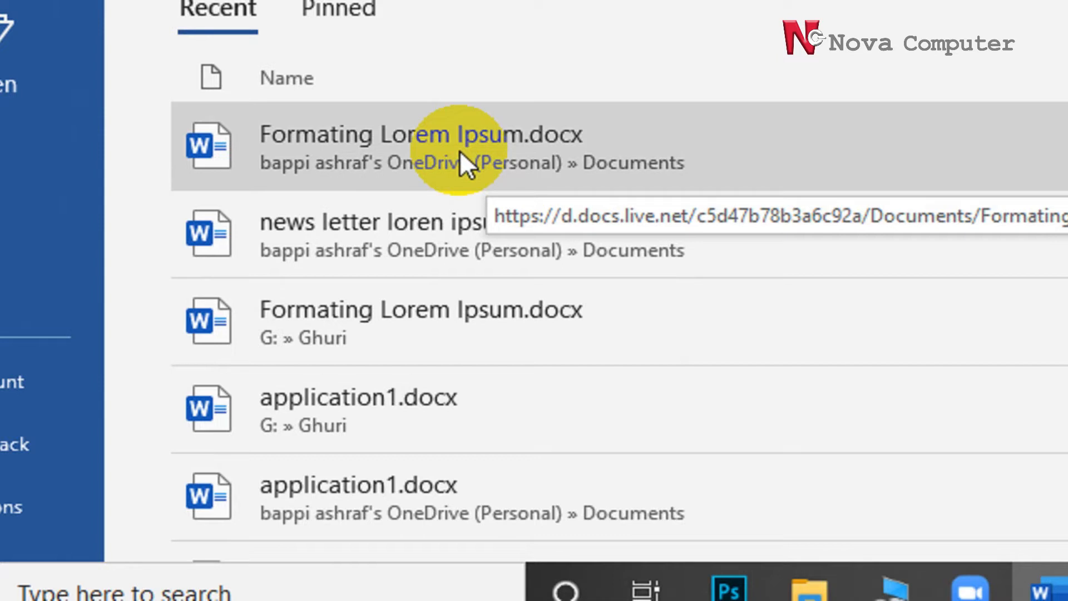
Open Formating Lorem Ipsum.docx from the OneDrive Documents folder and enlarge the page view on the Lorem Ipsum page
{"action": "left_click", "coordinate": [459, 150]}
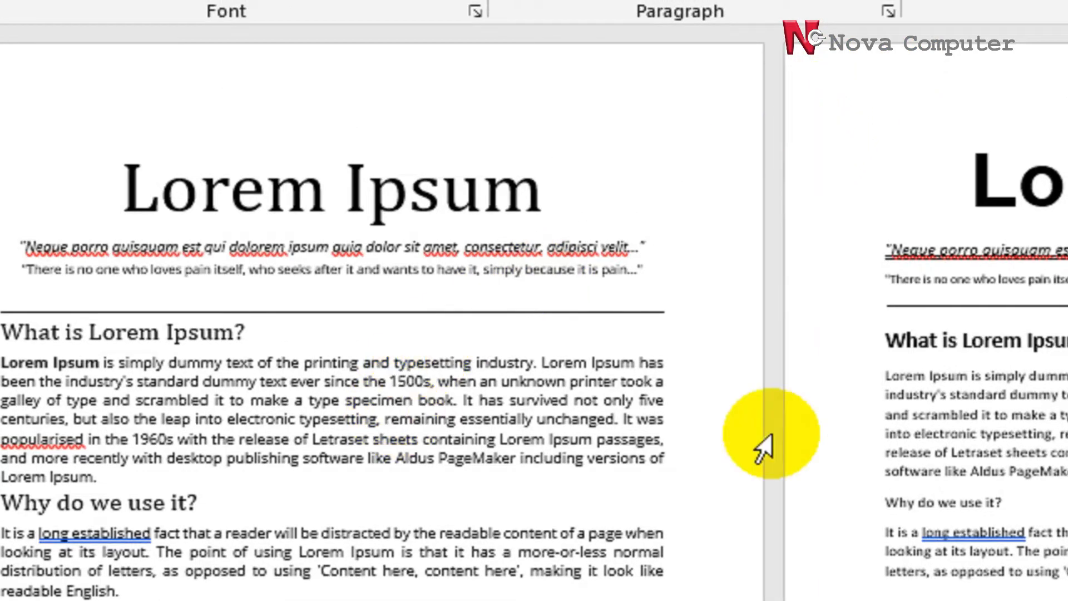
{"action": "scroll", "coordinate": [786, 456], "scroll_direction": "down", "scroll_amount": 15}
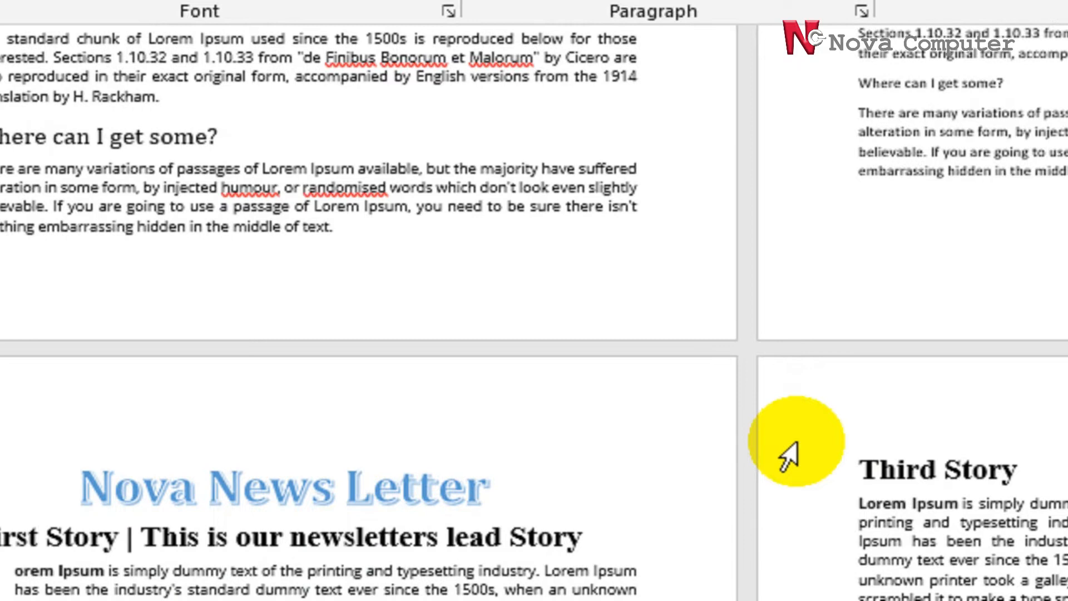
{"action": "scroll", "coordinate": [789, 456], "scroll_direction": "up", "scroll_amount": 13}
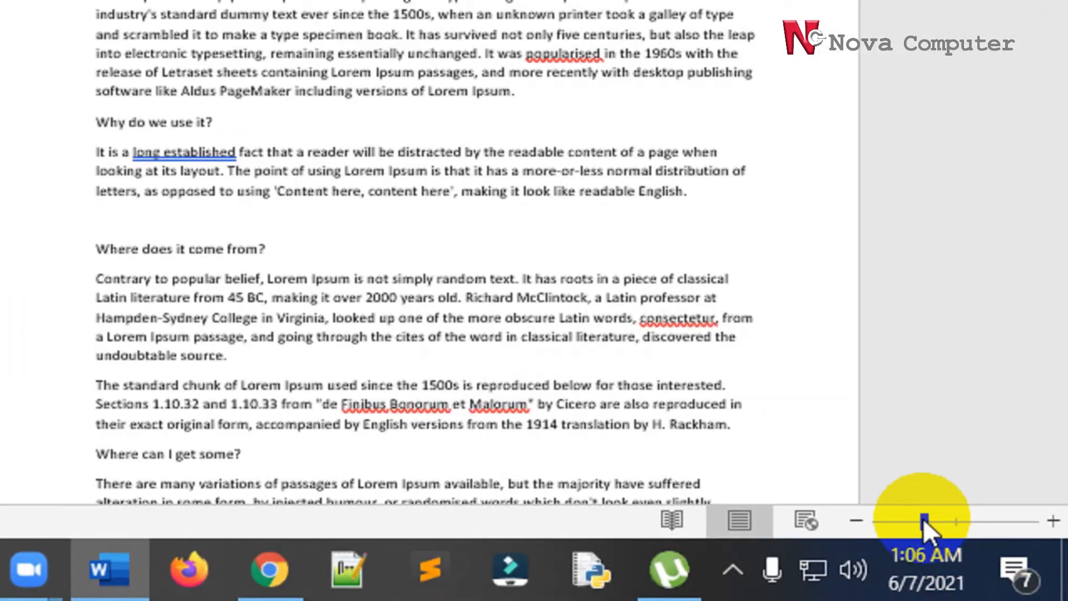
{"action": "left_click_drag", "start_coordinate": [923, 518], "coordinate": [949, 519]}
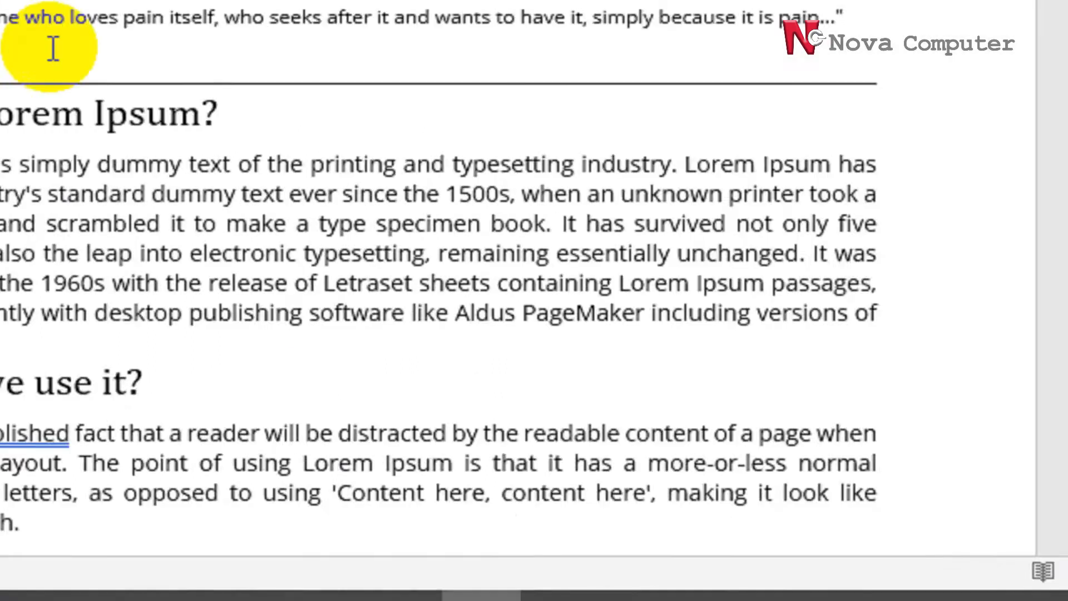
{"action": "scroll", "coordinate": [334, 83], "scroll_direction": "up", "scroll_amount": 2}
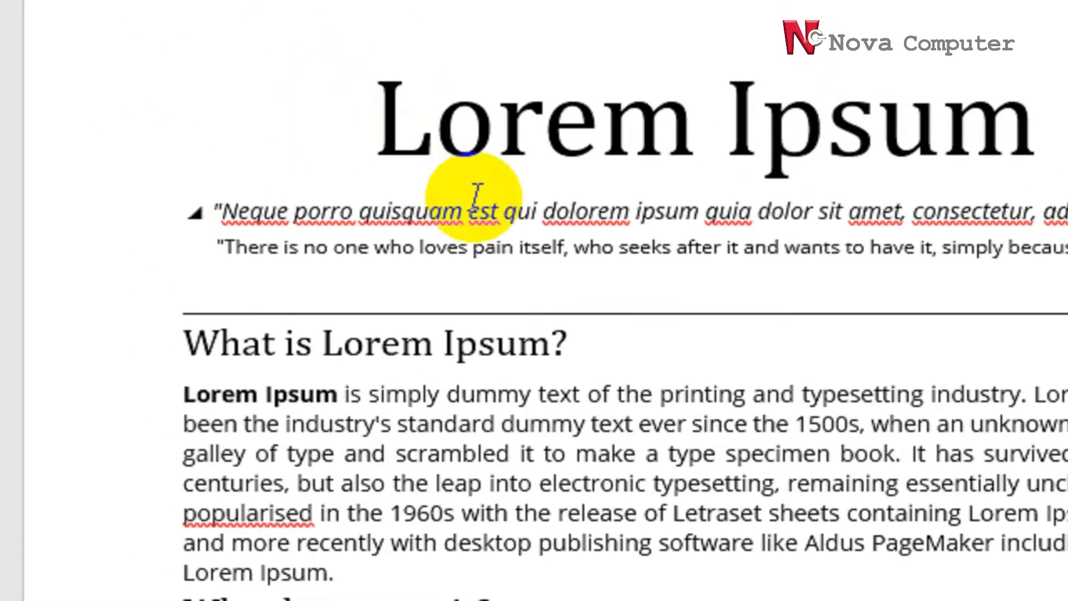
{"action": "scroll", "coordinate": [478, 198], "scroll_direction": "down", "scroll_amount": 3}
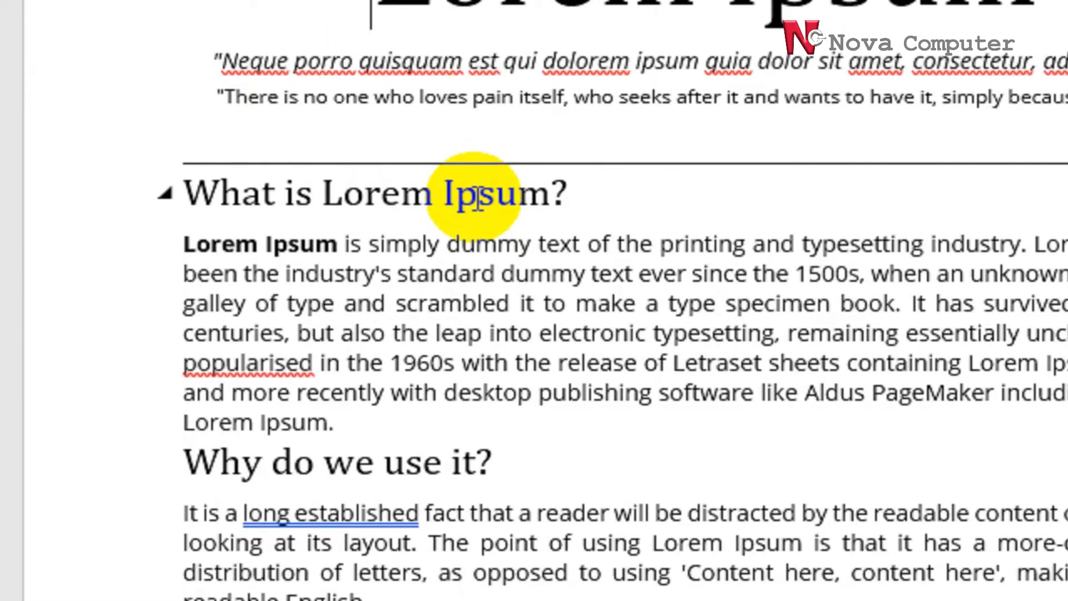
Insert the portrait photo with the brick wall from this device on a new line below the "What is Lorem Ipsum?" paragraph
{"action": "left_click", "coordinate": [371, 429]}
{"action": "key", "text": "Return"}
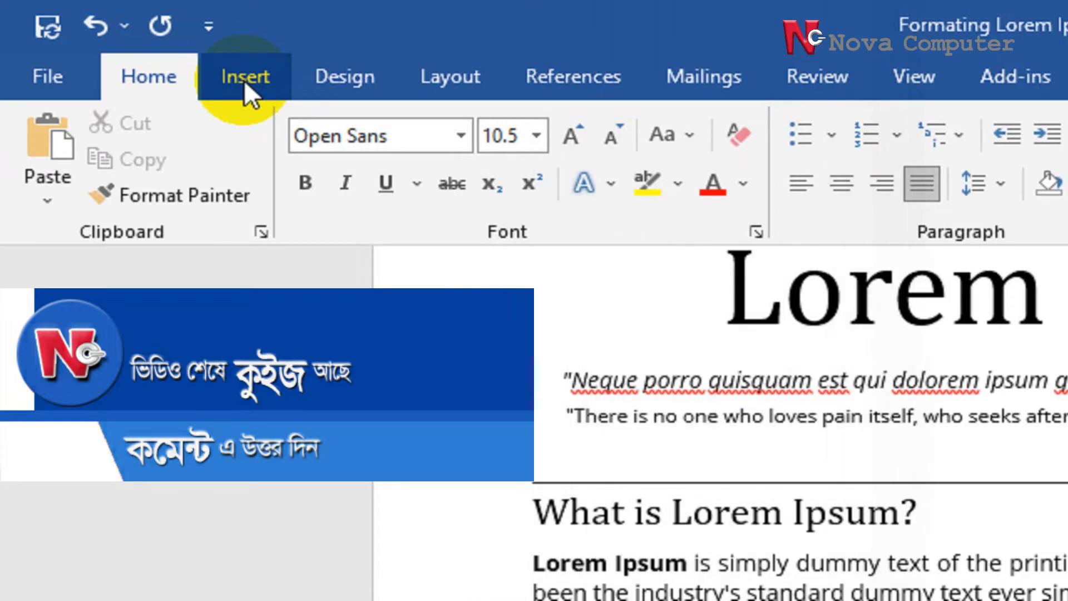
{"action": "left_click", "coordinate": [244, 79]}
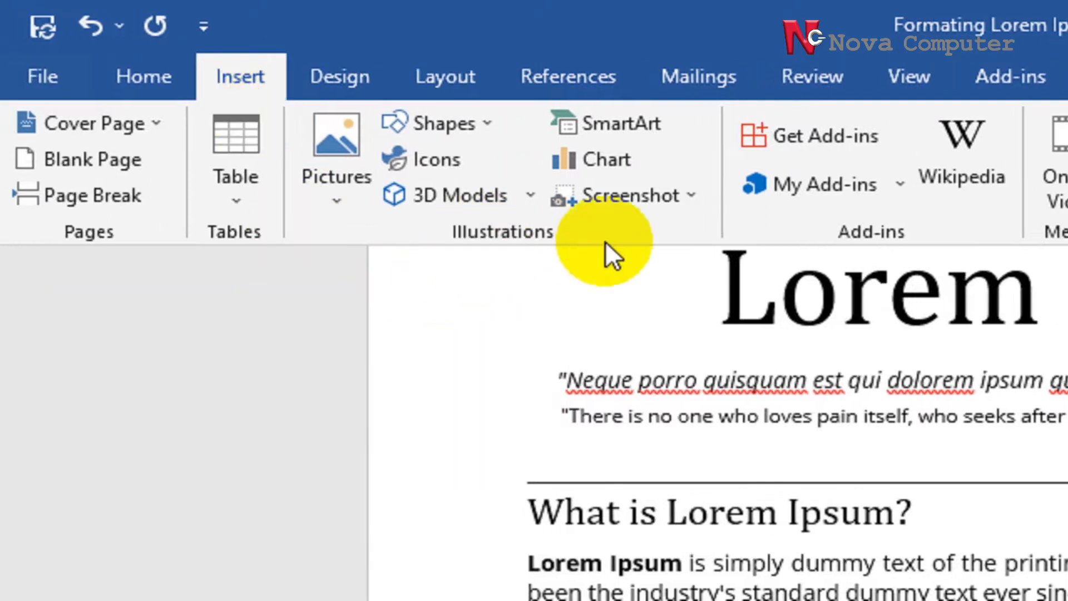
{"action": "left_click", "coordinate": [348, 166]}
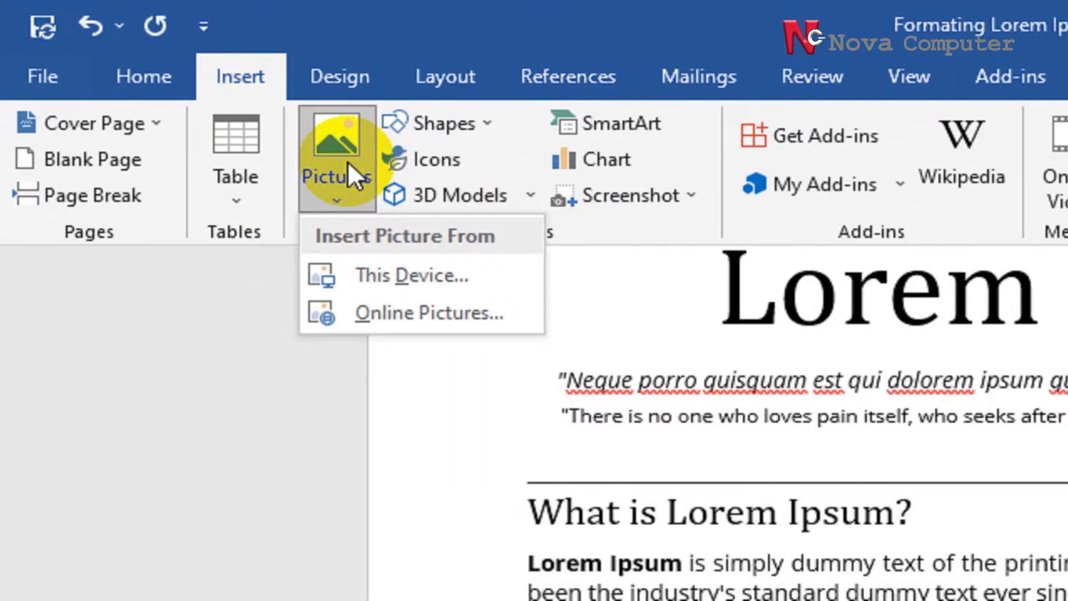
{"action": "left_click", "coordinate": [404, 276]}
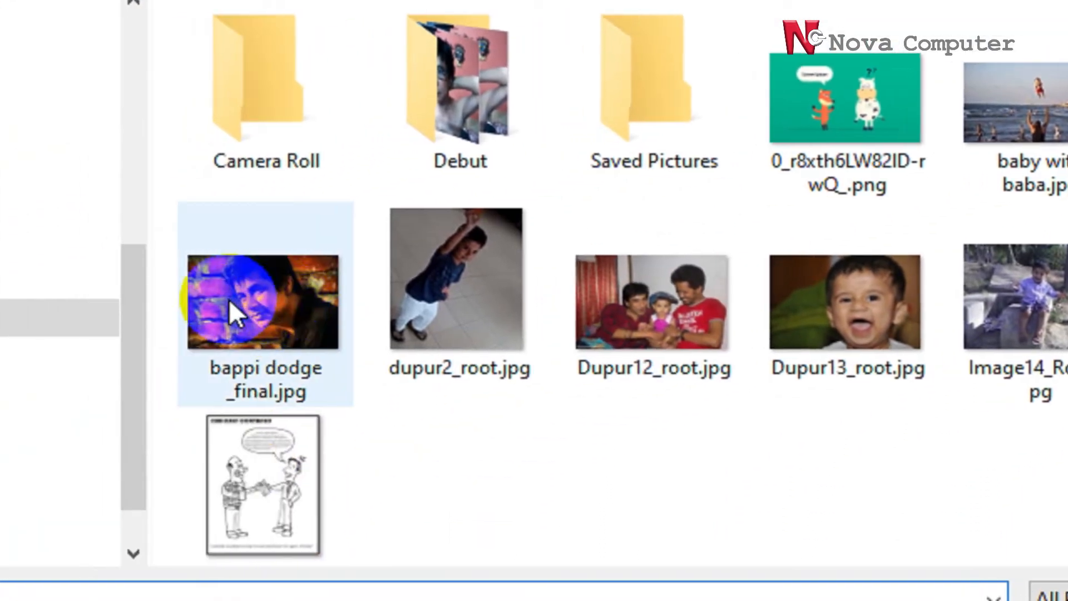
{"action": "left_click", "coordinate": [275, 299]}
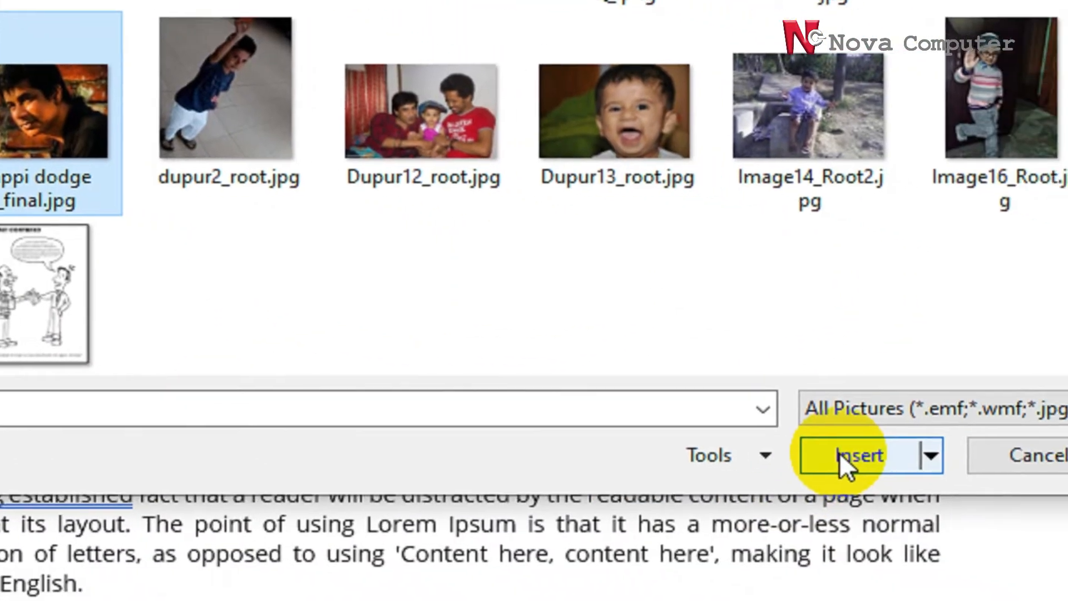
{"action": "left_click", "coordinate": [1067, 600]}
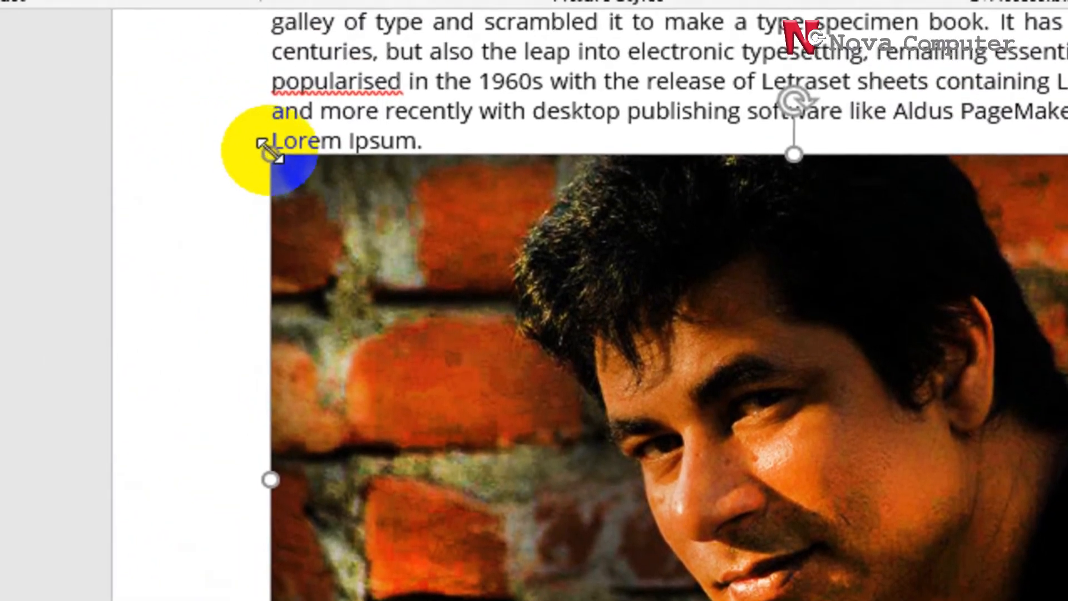
Scale the inserted photo down to a little over half the text width and display its layout options
{"action": "left_click_drag", "start_coordinate": [270, 150], "coordinate": [707, 599]}
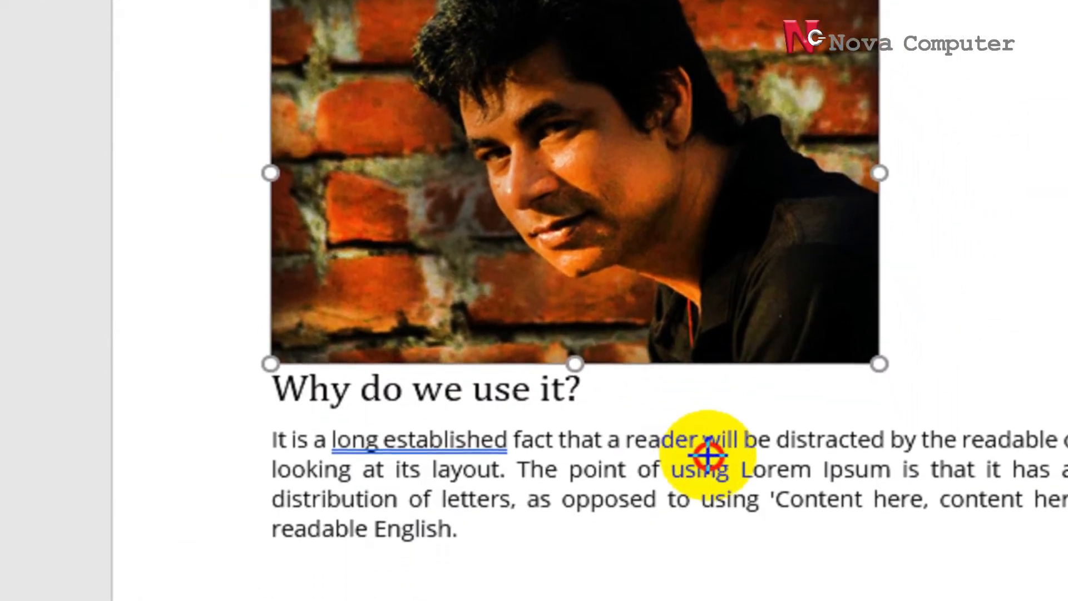
{"action": "left_click_drag", "start_coordinate": [707, 455], "coordinate": [707, 453]}
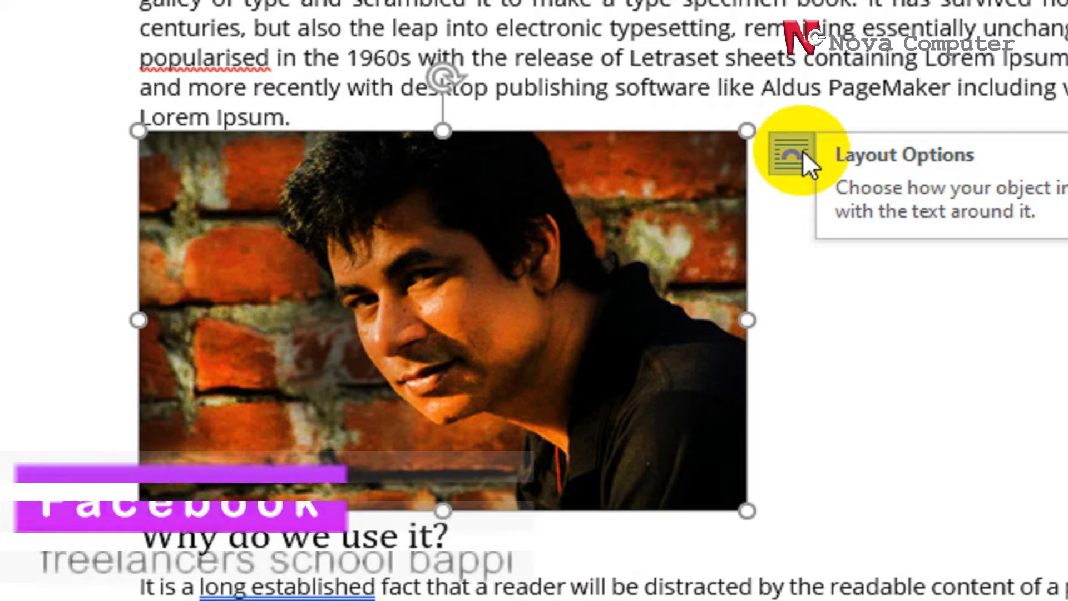
{"action": "left_click", "coordinate": [803, 151]}
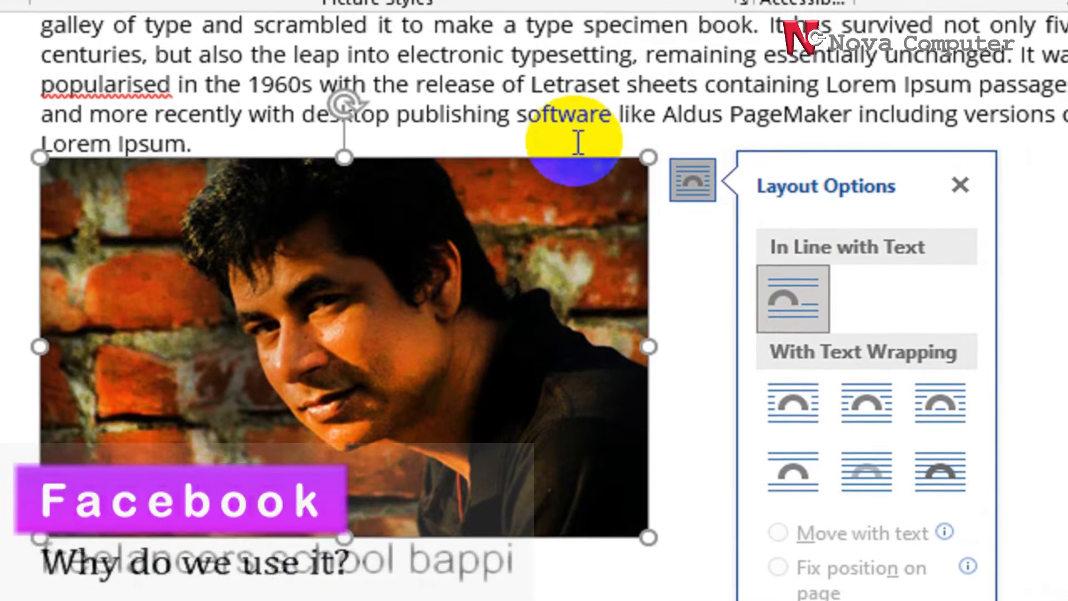
Try adding blank lines before "centuries" in the paragraph above the inline photo and delete them again
{"action": "left_click", "coordinate": [578, 120]}
{"action": "scroll", "coordinate": [240, 242], "scroll_direction": "up", "scroll_amount": 2}
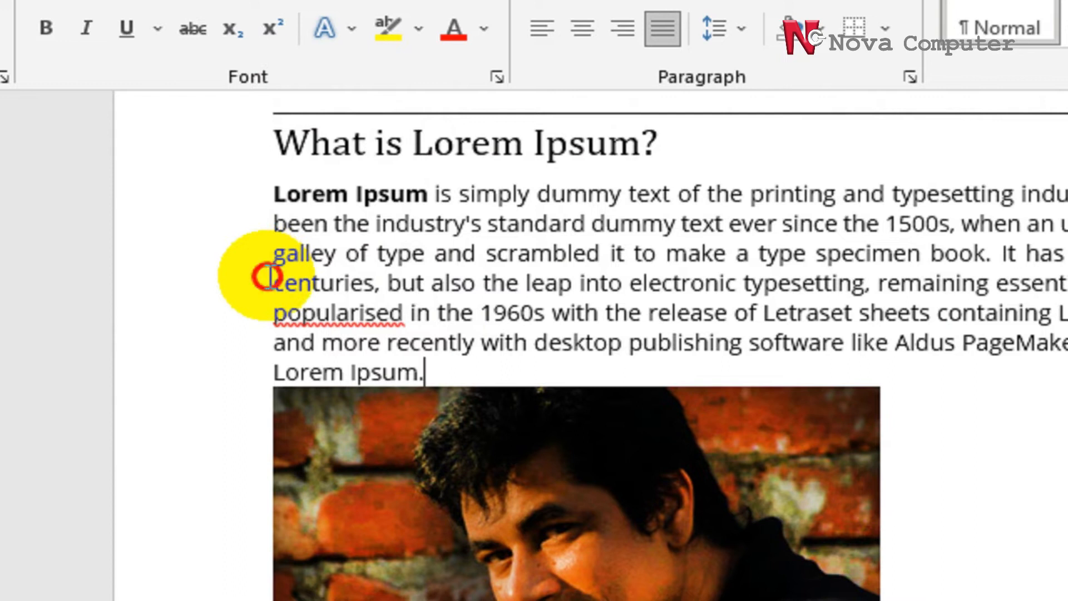
{"action": "key", "text": "Return"}
{"action": "key", "text": "Return"}
{"action": "key", "text": "Return"}
{"action": "key", "text": "Return"}
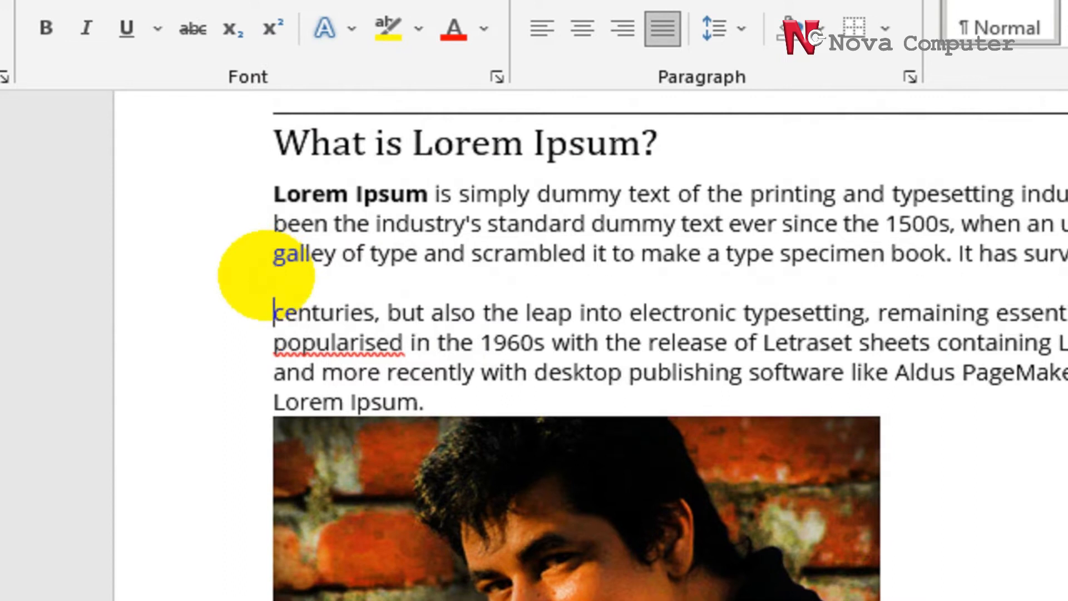
{"action": "key", "text": "BackSpace"}
{"action": "key", "text": "BackSpace"}
{"action": "key", "text": "BackSpace"}
{"action": "key", "text": "BackSpace"}
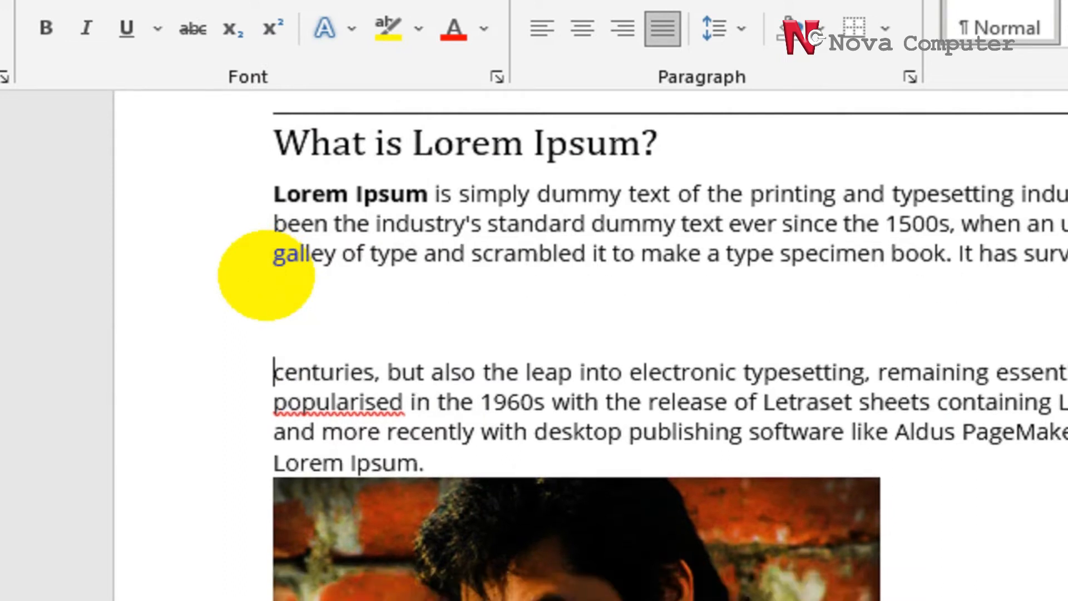
Set the photo's text wrapping to Square and move it inward so text runs on both sides
{"action": "scroll", "coordinate": [817, 477], "scroll_direction": "down", "scroll_amount": 3}
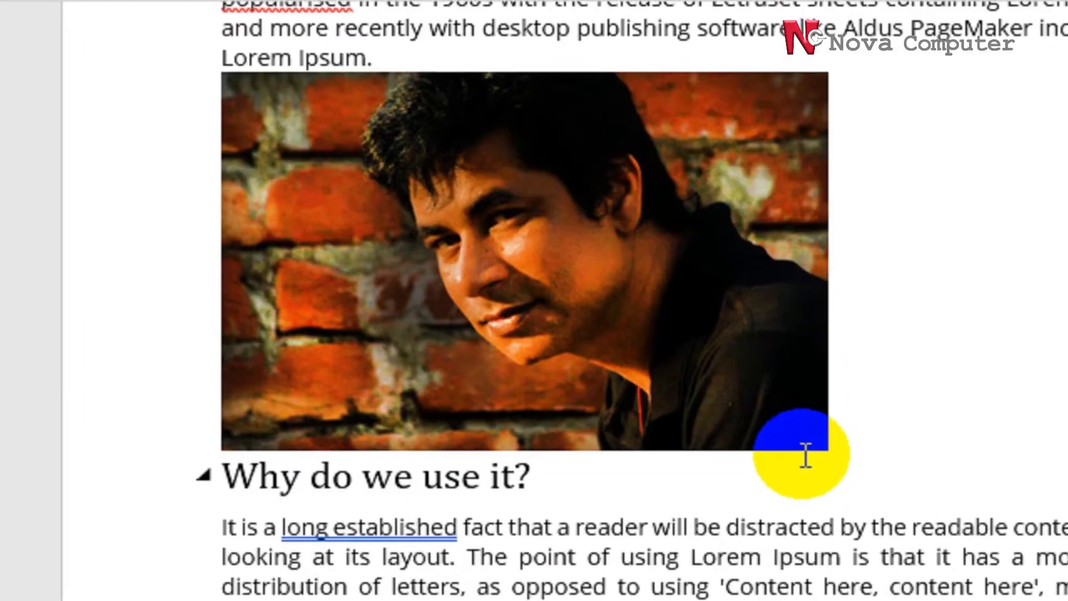
{"action": "scroll", "coordinate": [816, 474], "scroll_direction": "up", "scroll_amount": 1}
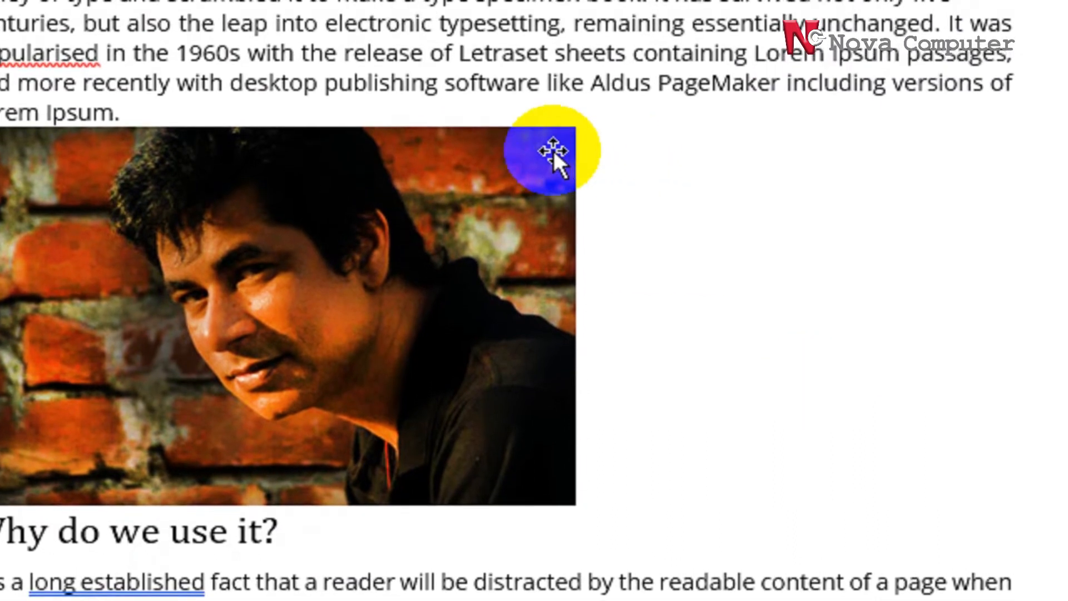
{"action": "left_click", "coordinate": [554, 149]}
{"action": "left_click", "coordinate": [622, 149]}
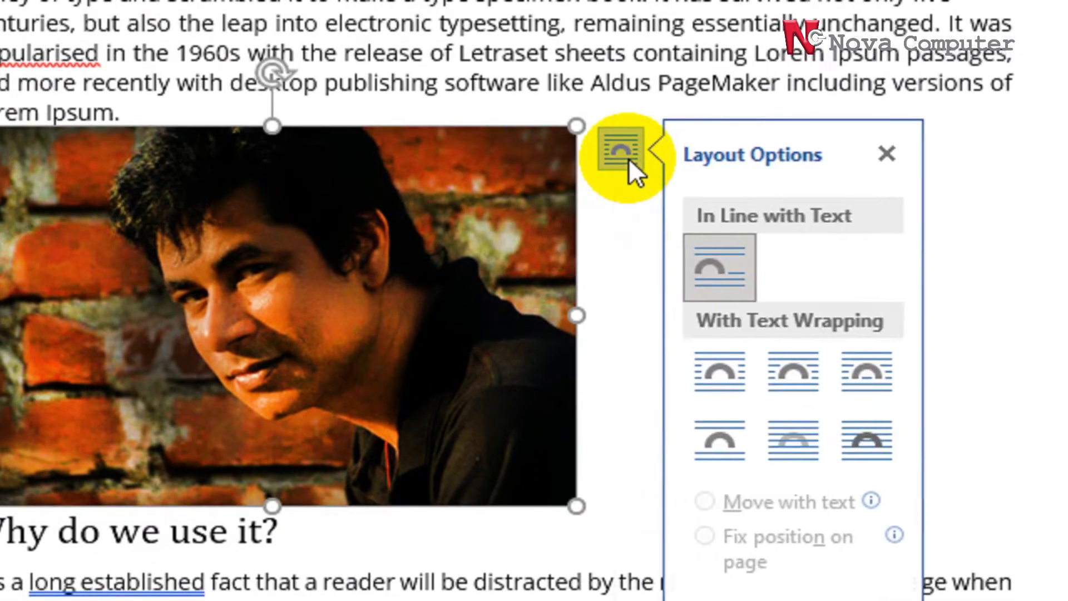
{"action": "left_click", "coordinate": [723, 378]}
{"action": "mouse_move", "coordinate": [302, 319]}
{"action": "left_mouse_down"}
{"action": "mouse_move", "coordinate": [289, 316]}
{"action": "mouse_move", "coordinate": [459, 318]}
{"action": "left_mouse_up"}
Try the Through, Tight, and Top and Bottom text wrapping styles on the photo
{"action": "left_click", "coordinate": [798, 155]}
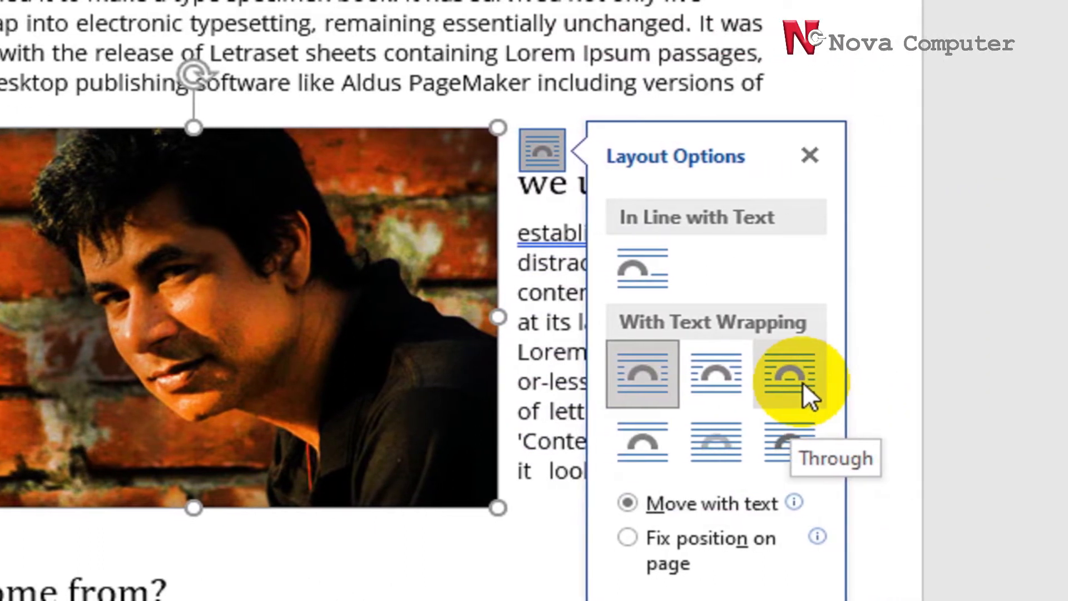
{"action": "left_click", "coordinate": [803, 382]}
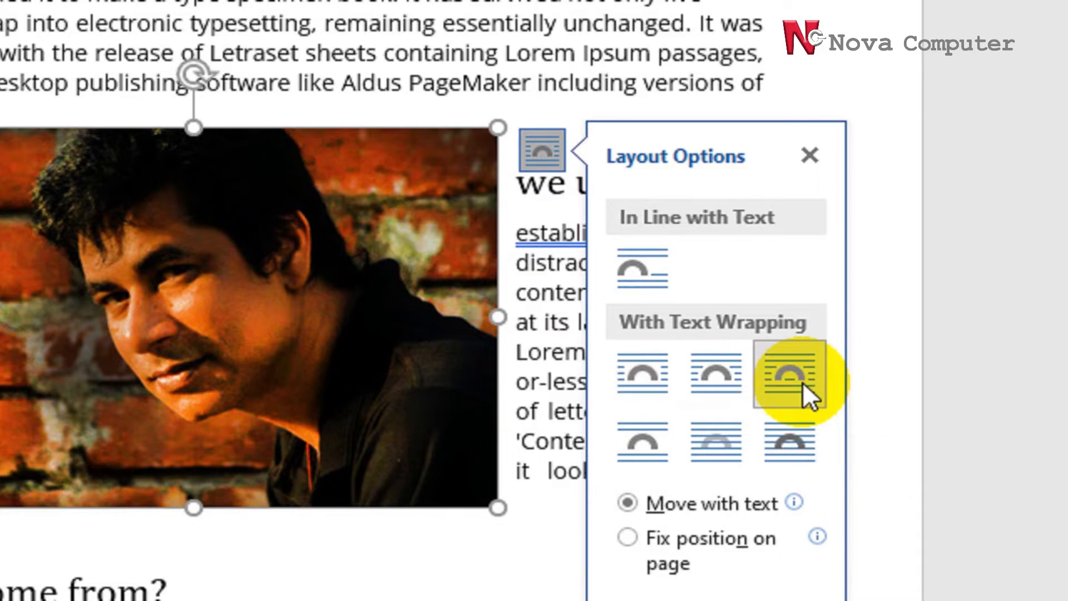
{"action": "left_click", "coordinate": [736, 372]}
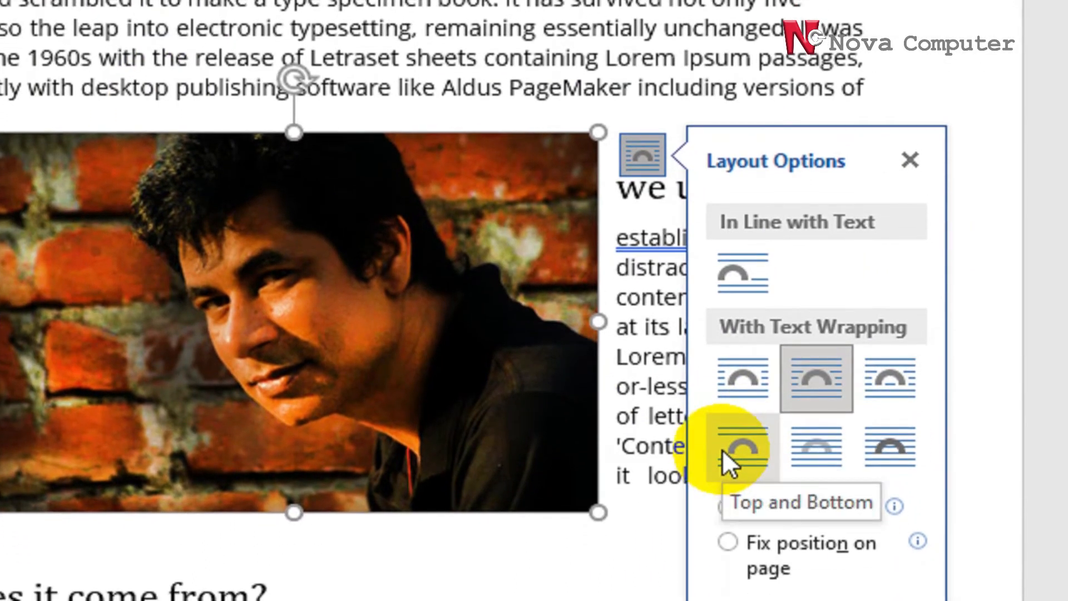
{"action": "left_click", "coordinate": [723, 447]}
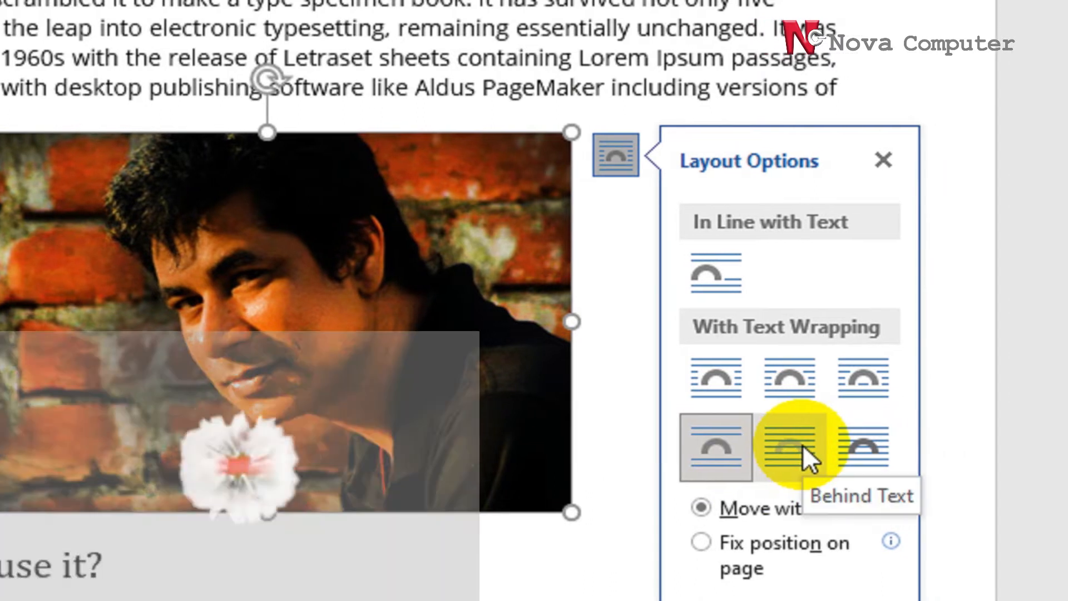
Try placing the photo Behind Text and In Front of Text
{"action": "left_click", "coordinate": [802, 445]}
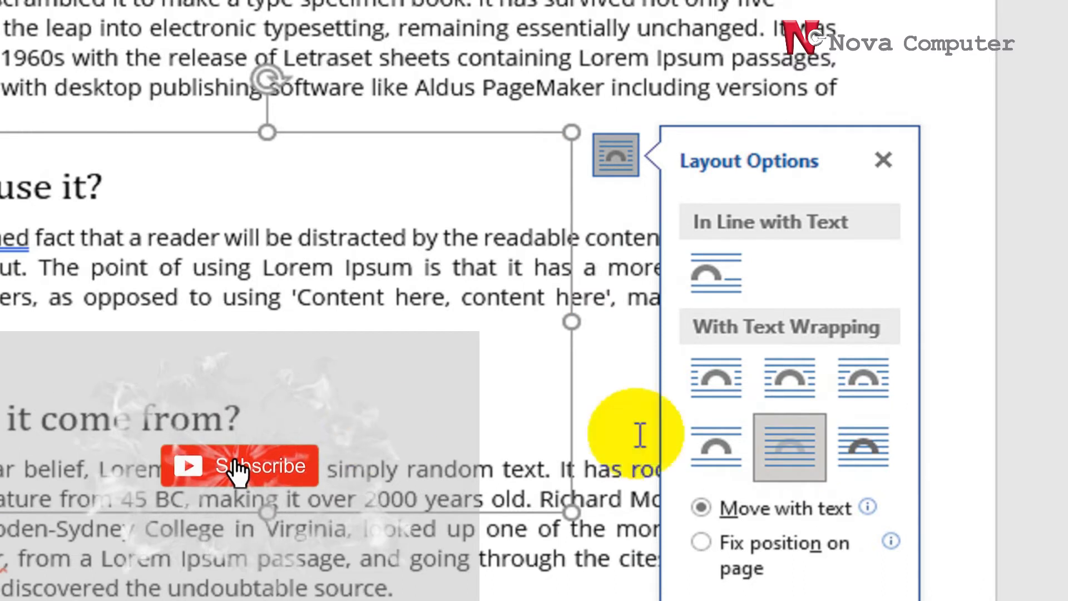
{"action": "scroll", "coordinate": [389, 417], "scroll_direction": "up", "scroll_amount": 5}
{"action": "scroll", "coordinate": [359, 408], "scroll_direction": "down", "scroll_amount": 6}
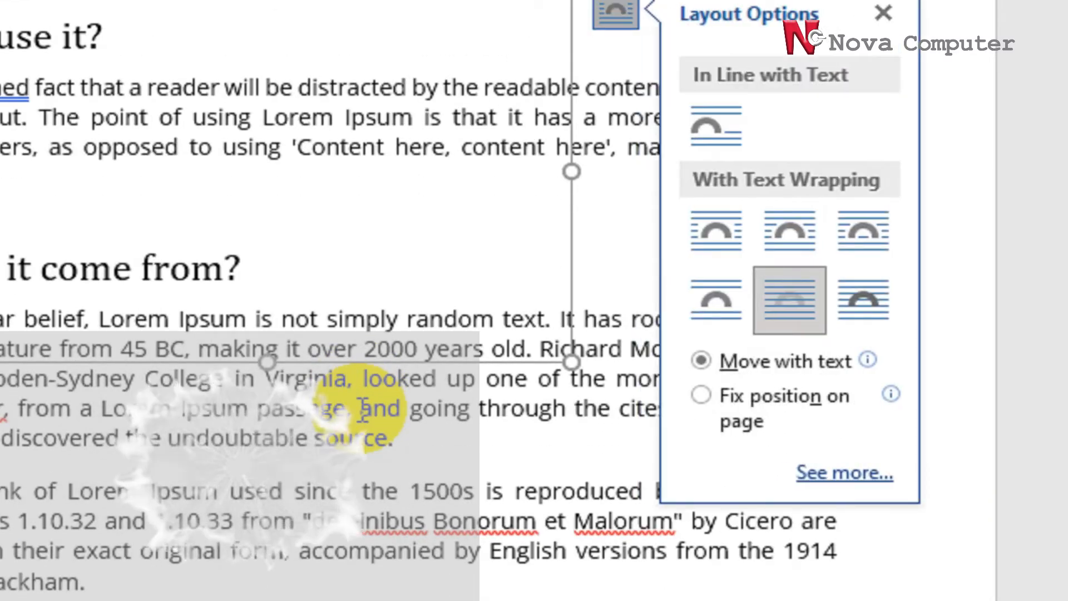
{"action": "left_click", "coordinate": [872, 315]}
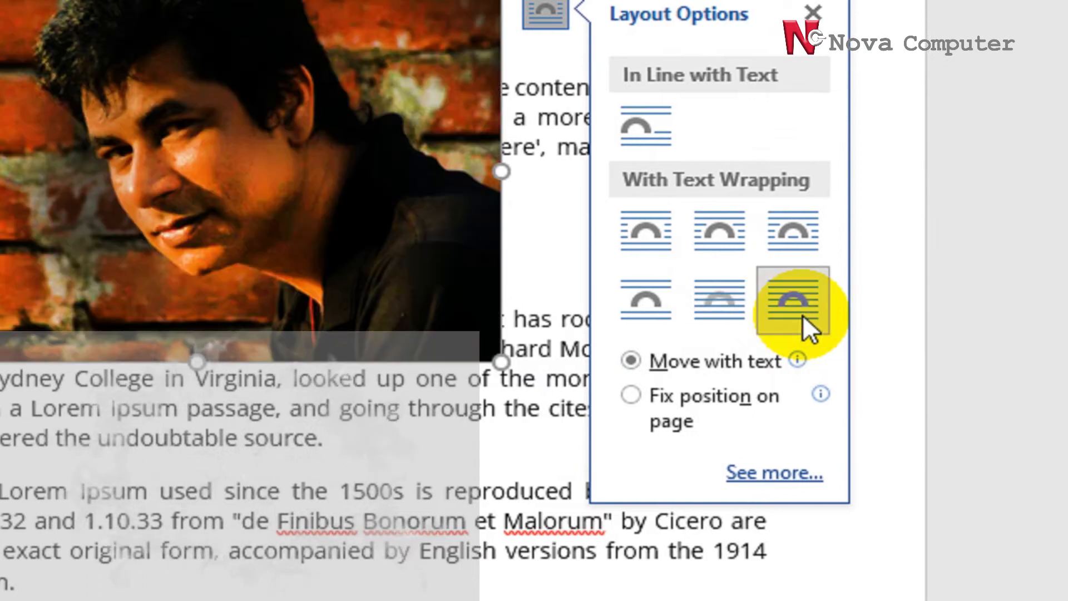
{"action": "scroll", "coordinate": [520, 474], "scroll_direction": "down", "scroll_amount": 1}
{"action": "scroll", "coordinate": [520, 465], "scroll_direction": "up", "scroll_amount": 3}
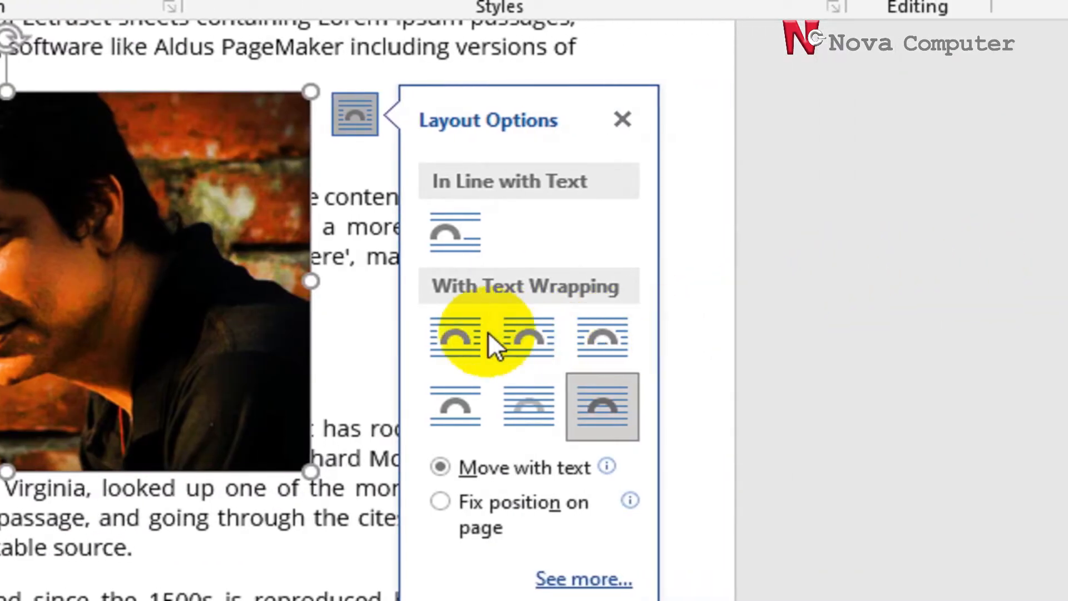
Set the photo's wrapping back to Square with the Fix position on page option
{"action": "left_click", "coordinate": [469, 335]}
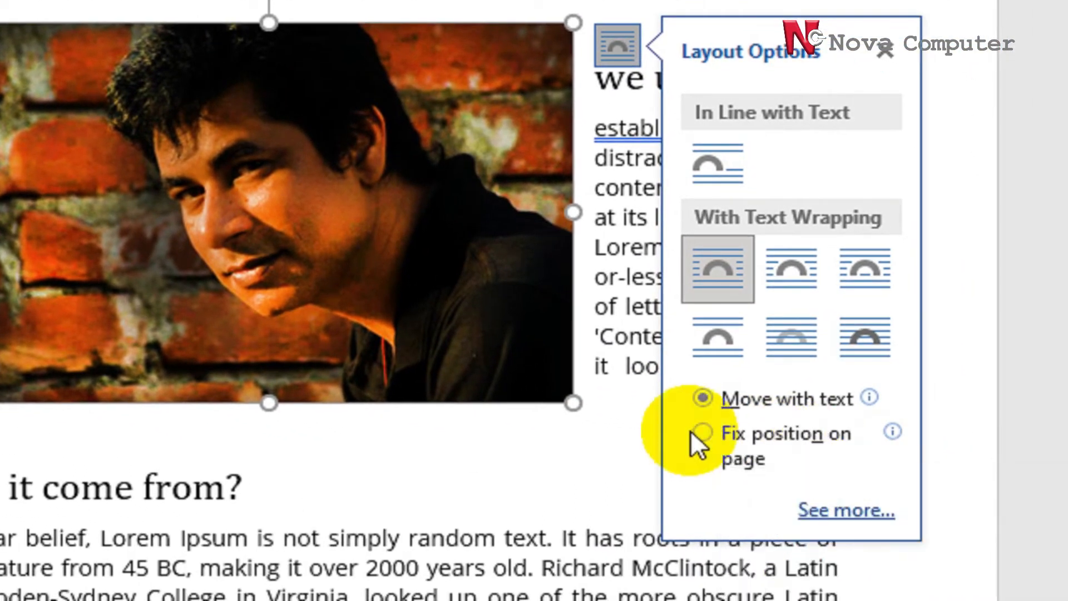
{"action": "left_click", "coordinate": [797, 448]}
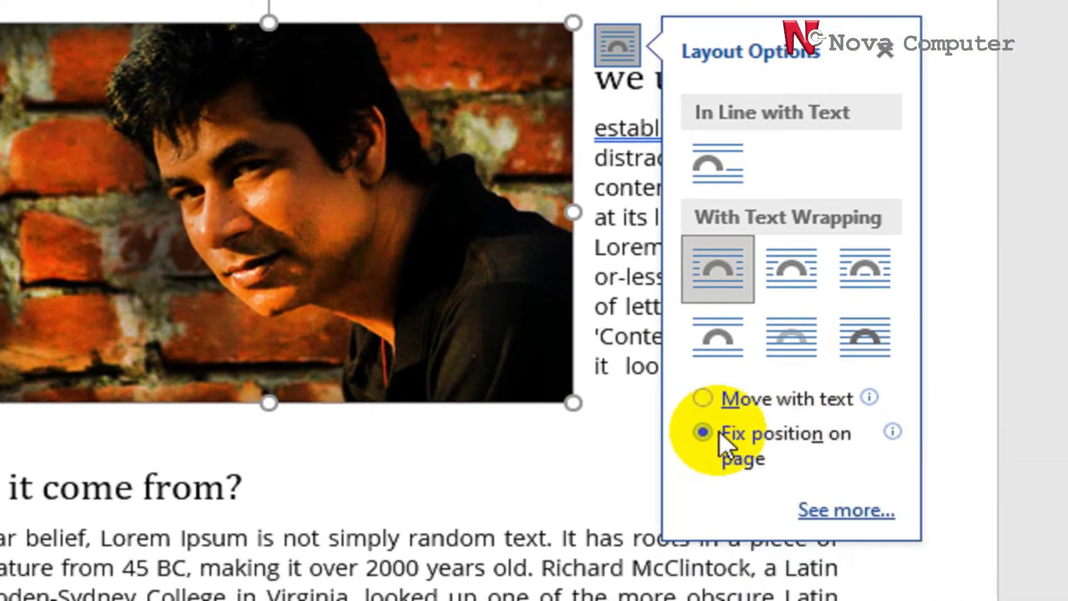
{"action": "left_click", "coordinate": [152, 257]}
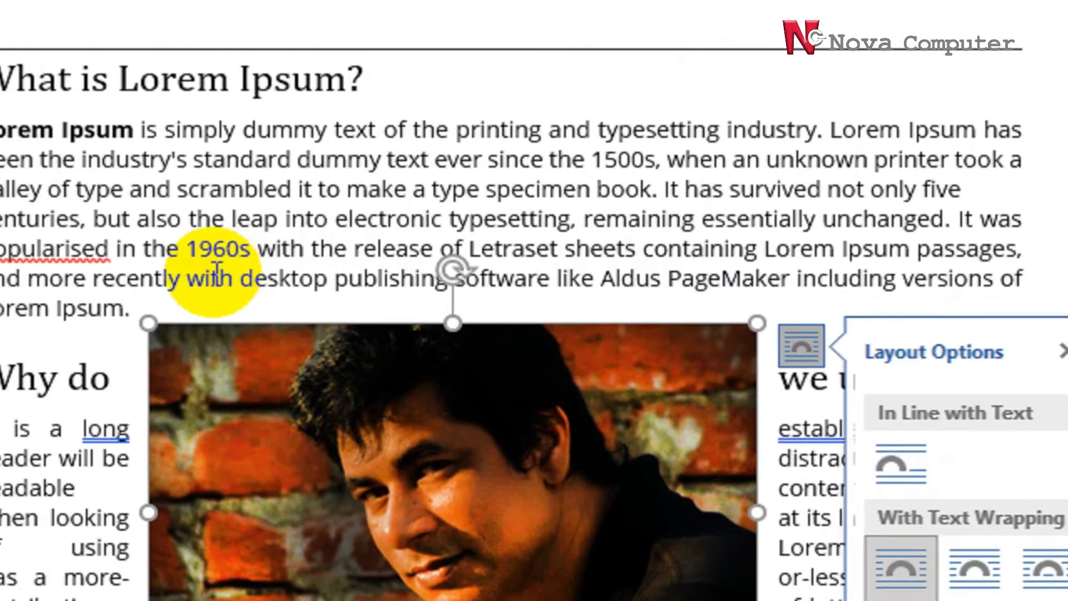
Insert several blank lines after "make a type" in the first paragraph to push the following text past the fixed photo
{"action": "left_click", "coordinate": [138, 284]}
{"action": "left_click", "coordinate": [409, 195]}
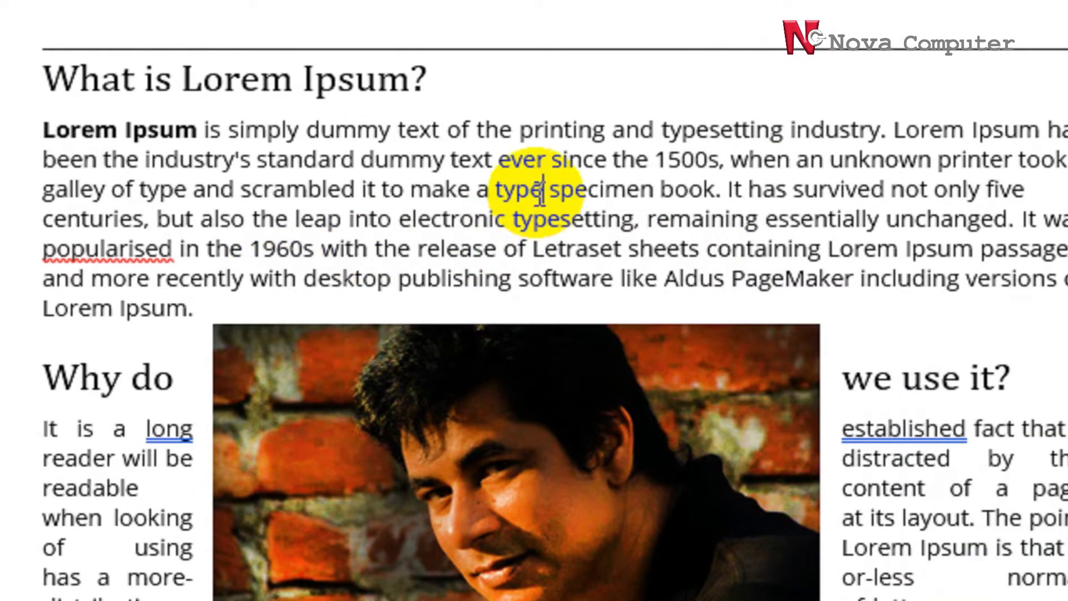
{"action": "key", "text": "Return"}
{"action": "key", "text": "Return"}
{"action": "key", "text": "Return"}
{"action": "key", "text": "Return"}
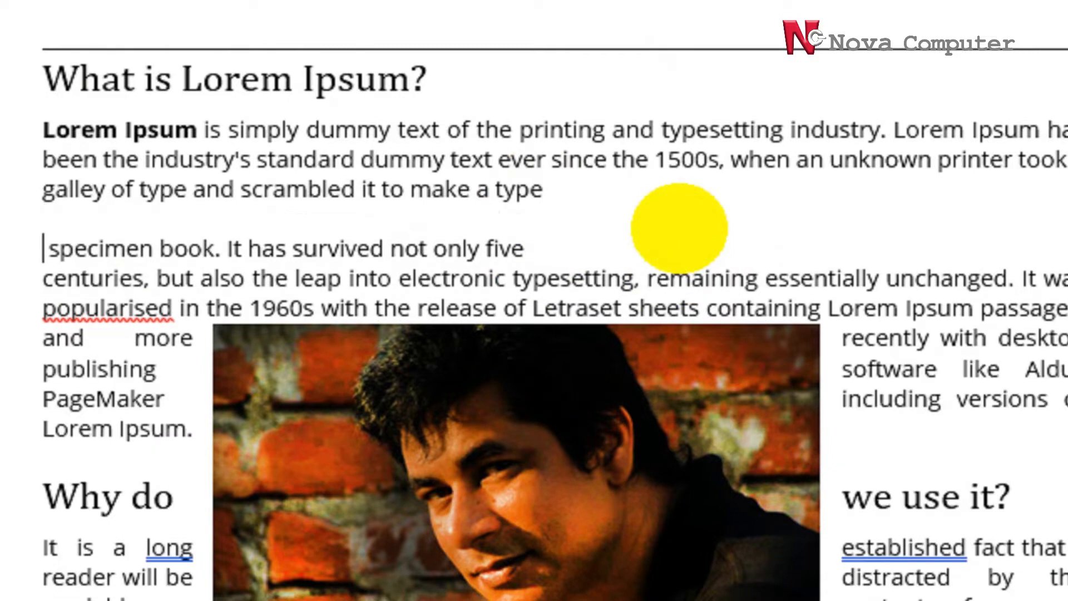
{"action": "scroll", "coordinate": [682, 230], "scroll_direction": "down", "scroll_amount": 3}
{"action": "key", "text": "Return"}
{"action": "key", "text": "Return"}
{"action": "key", "text": "Return"}
{"action": "key", "text": "Return"}
{"action": "key", "text": "Return"}
{"action": "key", "text": "Return"}
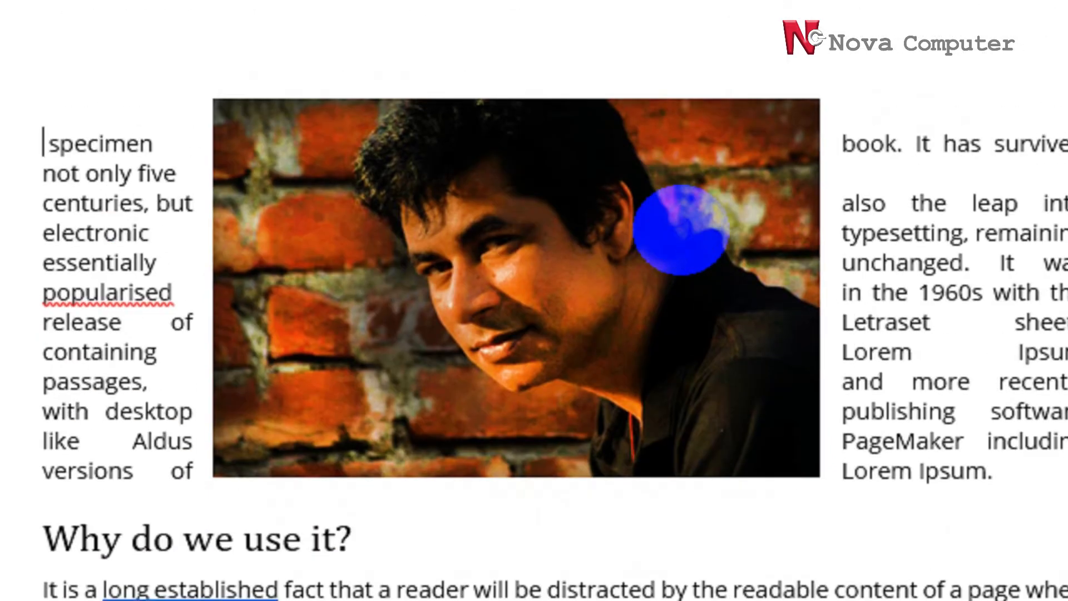
Add two more blank lines before "specimen book" in the first paragraph
{"action": "key", "text": "Return"}
{"action": "key", "text": "Return"}
{"action": "scroll", "coordinate": [679, 228], "scroll_direction": "up", "scroll_amount": 6}
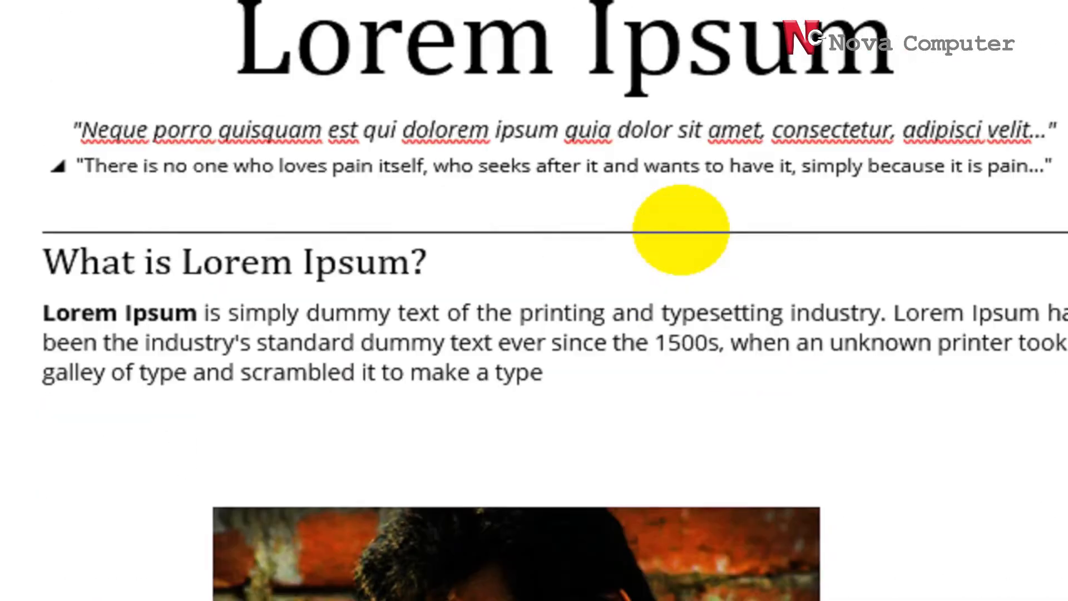
Delete the blank lines between "make a type" and "specimen book" so the rest of the paragraph follows directly below
{"action": "left_click", "coordinate": [272, 452]}
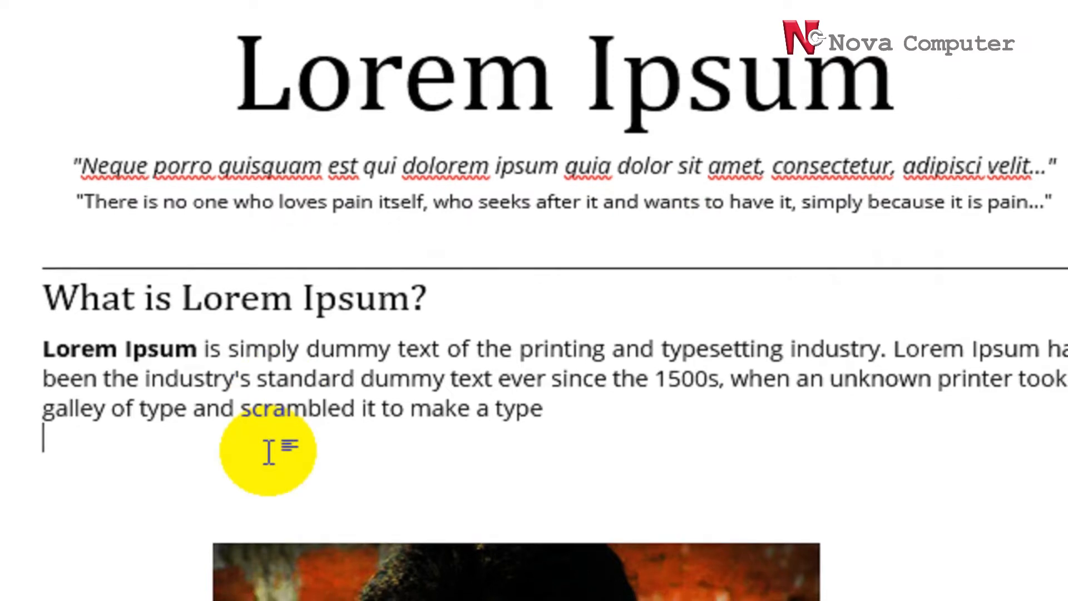
{"action": "key", "text": "Delete"}
{"action": "key", "text": "Delete"}
{"action": "key", "text": "Delete"}
{"action": "key", "text": "Delete"}
{"action": "key", "text": "Delete"}
{"action": "key", "text": "Delete"}
{"action": "key", "text": "Delete"}
{"action": "key", "text": "Delete"}
{"action": "key", "text": "Delete"}
{"action": "key", "text": "Delete"}
{"action": "key", "text": "Delete"}
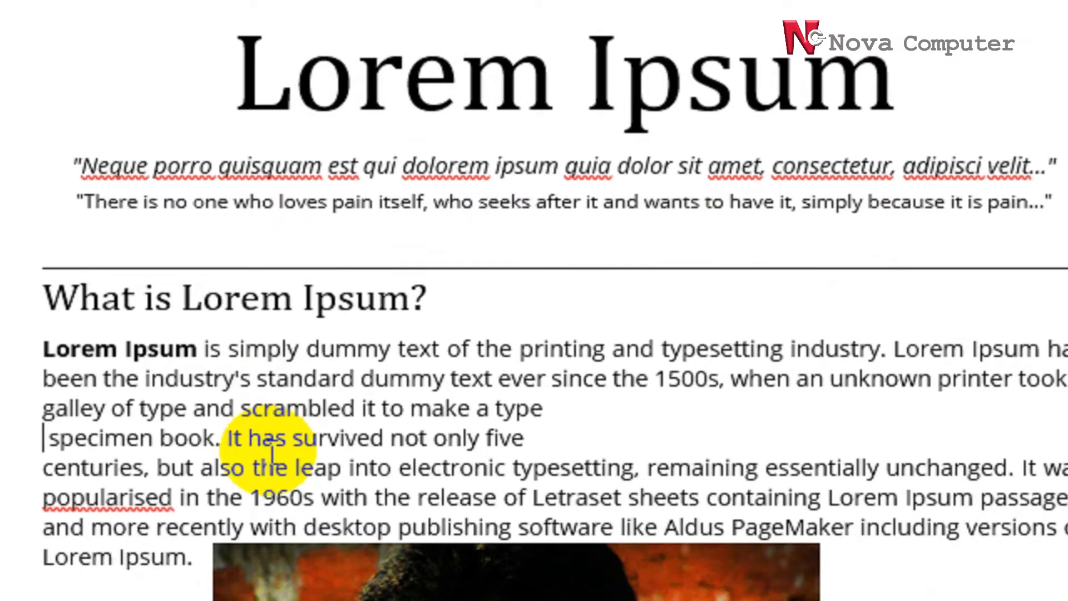
Switch the photo's layout option from Fix position on page to Move with text
{"action": "scroll", "coordinate": [615, 381], "scroll_direction": "down", "scroll_amount": 4}
{"action": "left_click", "coordinate": [578, 327]}
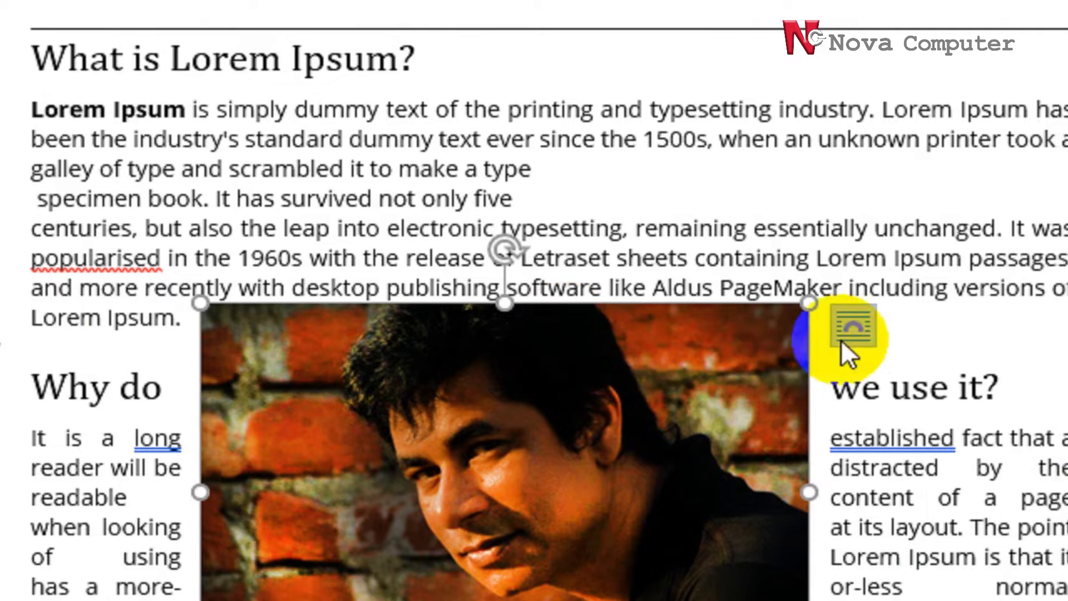
{"action": "left_click", "coordinate": [857, 328]}
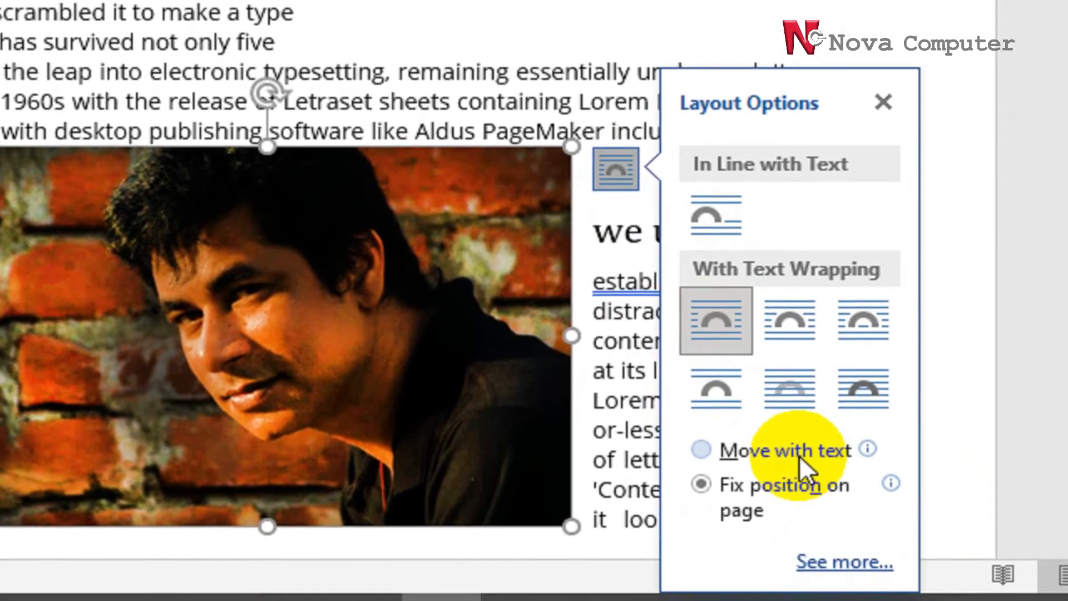
{"action": "left_click", "coordinate": [927, 554]}
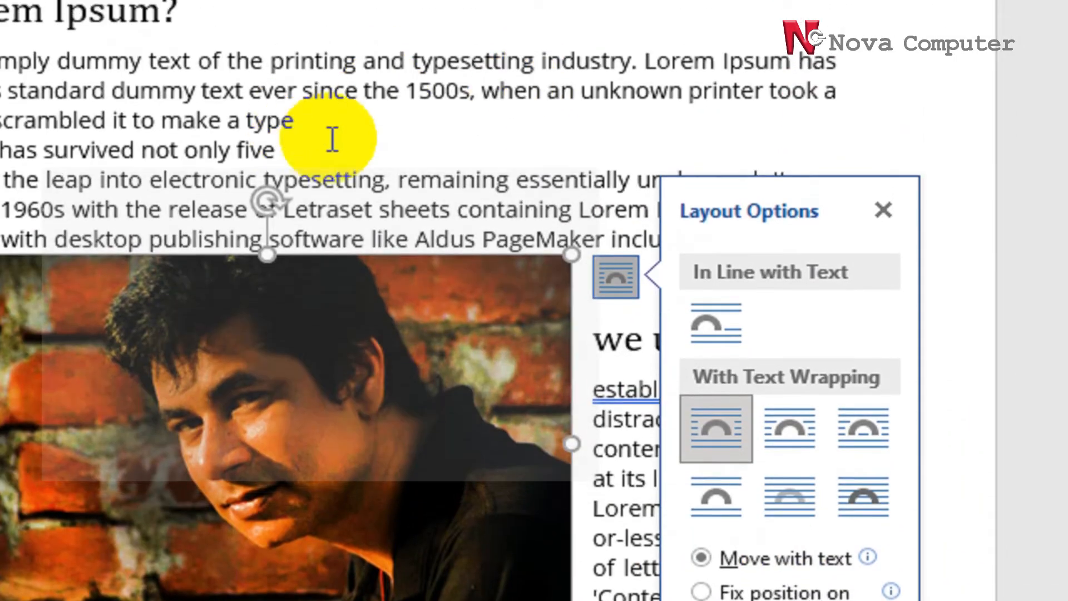
Insert three blank lines after "not only five" to test the photo's movement with the text, and remove two of them
{"action": "left_click", "coordinate": [337, 25]}
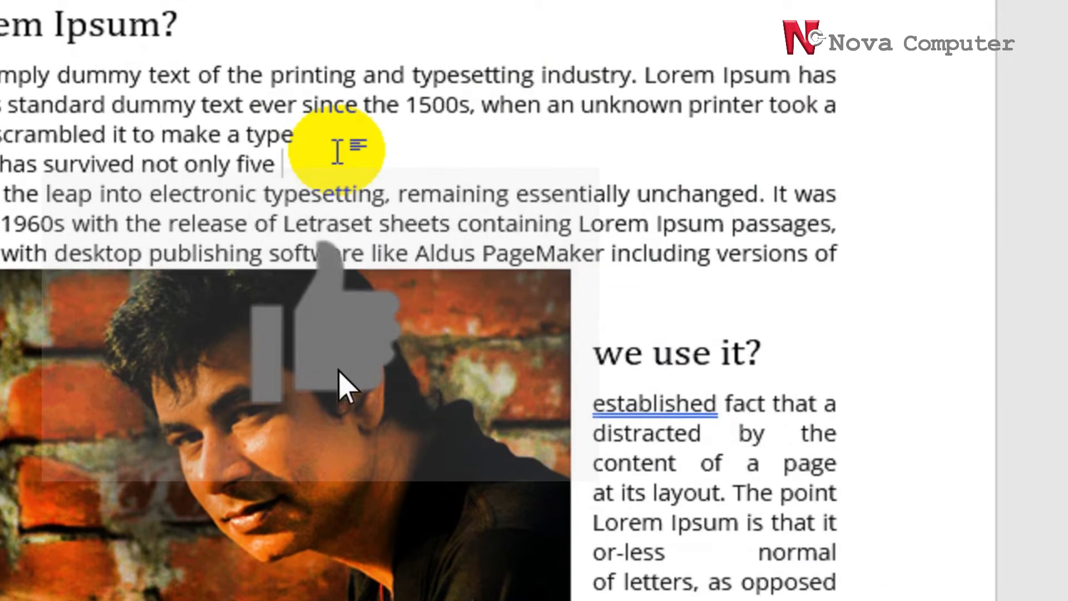
{"action": "key", "text": "Return"}
{"action": "key", "text": "Return"}
{"action": "key", "text": "Return"}
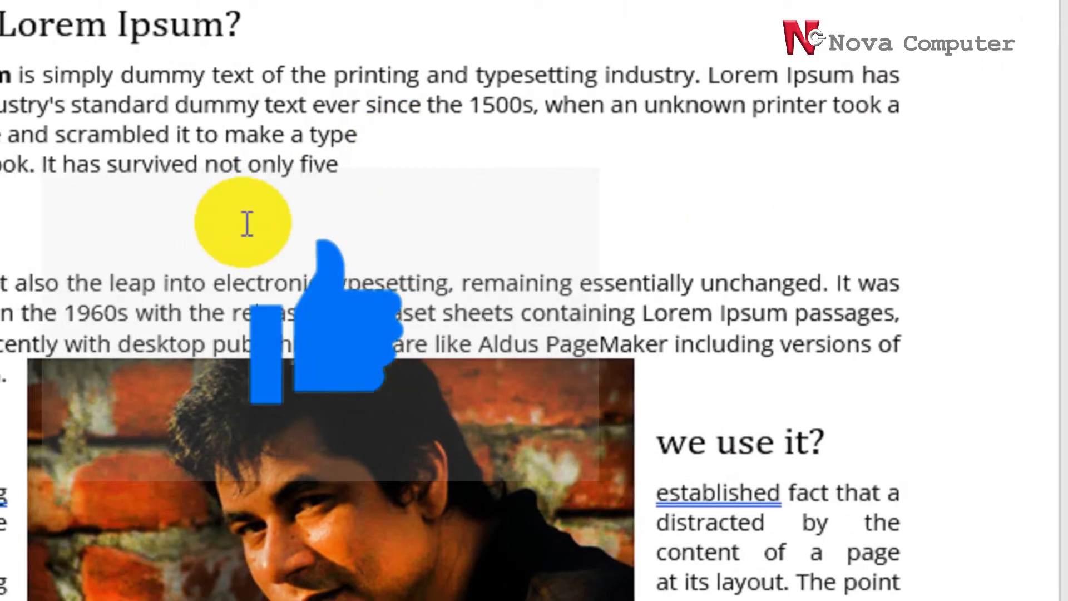
{"action": "key", "text": "BackSpace"}
{"action": "key", "text": "BackSpace"}
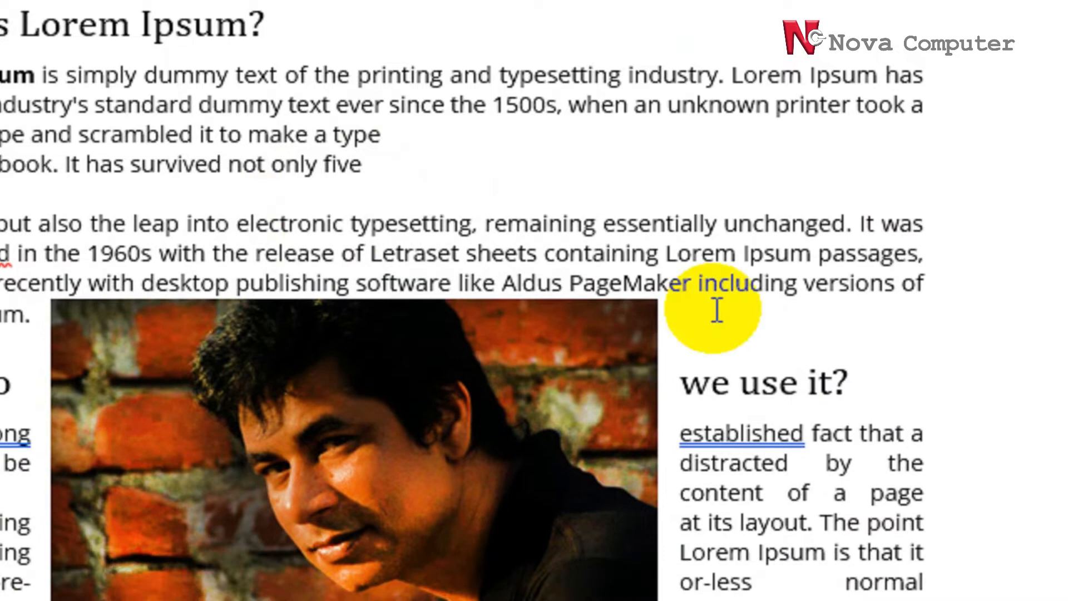
{"action": "scroll", "coordinate": [696, 270], "scroll_direction": "up", "scroll_amount": 3}
{"action": "scroll", "coordinate": [697, 270], "scroll_direction": "down", "scroll_amount": 8}
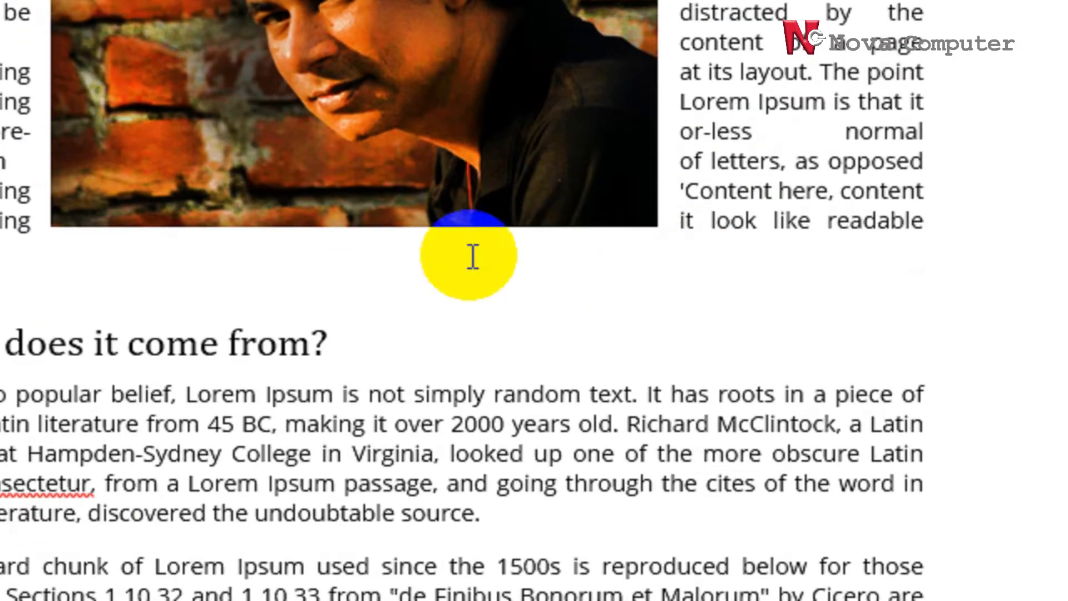
Try Remove Background on the photo, marking the areas around and across the portrait for removal and applying the result
{"action": "scroll", "coordinate": [473, 257], "scroll_direction": "up", "scroll_amount": 5}
{"action": "left_click", "coordinate": [264, 289]}
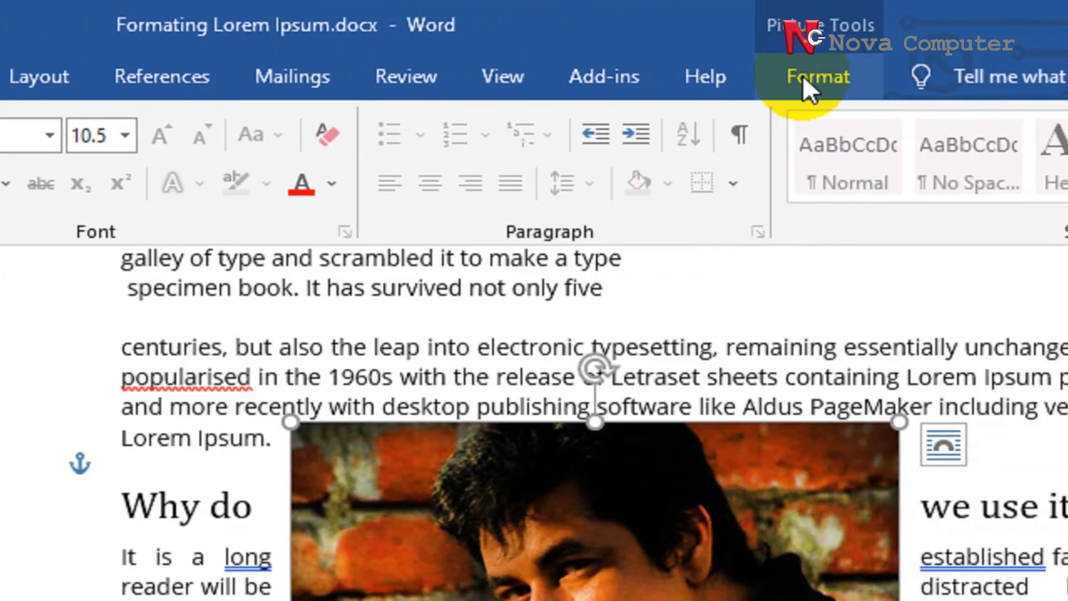
{"action": "left_click", "coordinate": [802, 75]}
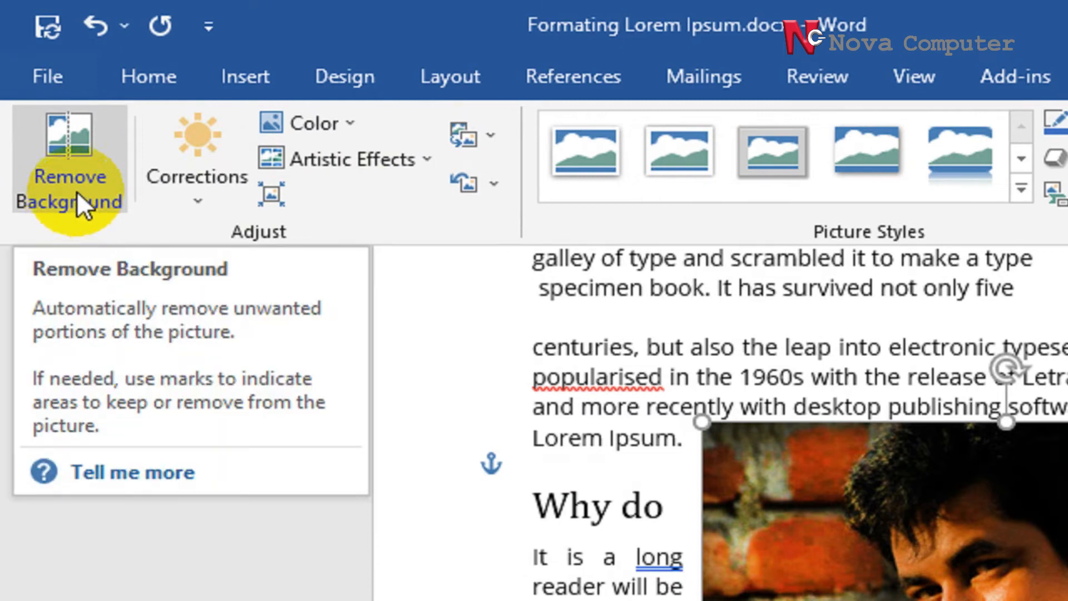
{"action": "left_click", "coordinate": [77, 191]}
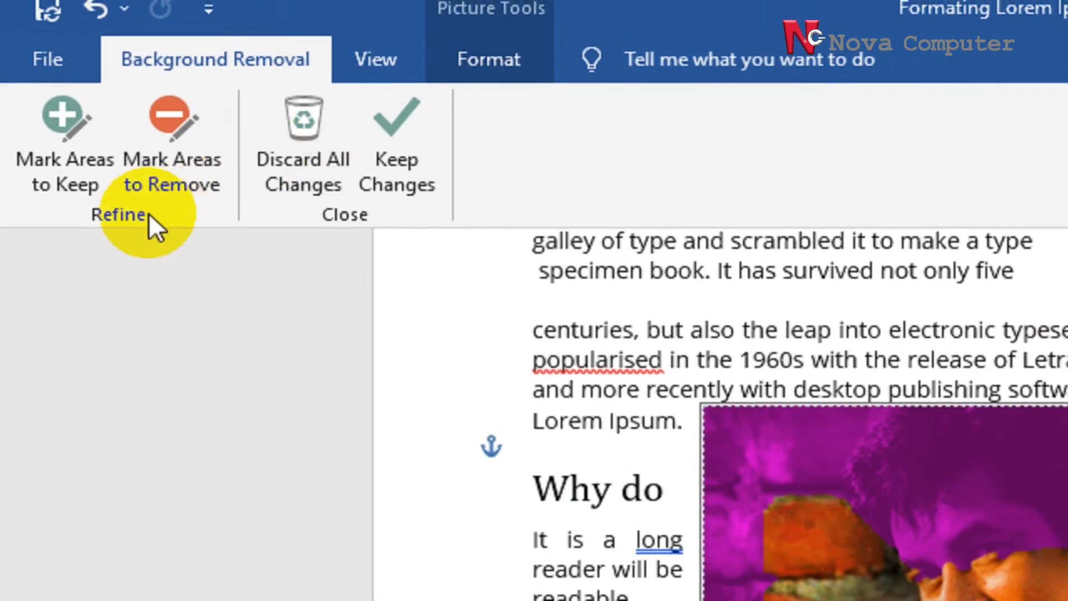
{"action": "left_click", "coordinate": [169, 179]}
{"action": "mouse_move", "coordinate": [765, 445]}
{"action": "left_mouse_down"}
{"action": "mouse_move", "coordinate": [812, 405]}
{"action": "mouse_move", "coordinate": [915, 364]}
{"action": "mouse_move", "coordinate": [1067, 400]}
{"action": "mouse_move", "coordinate": [1067, 465]}
{"action": "left_mouse_up"}
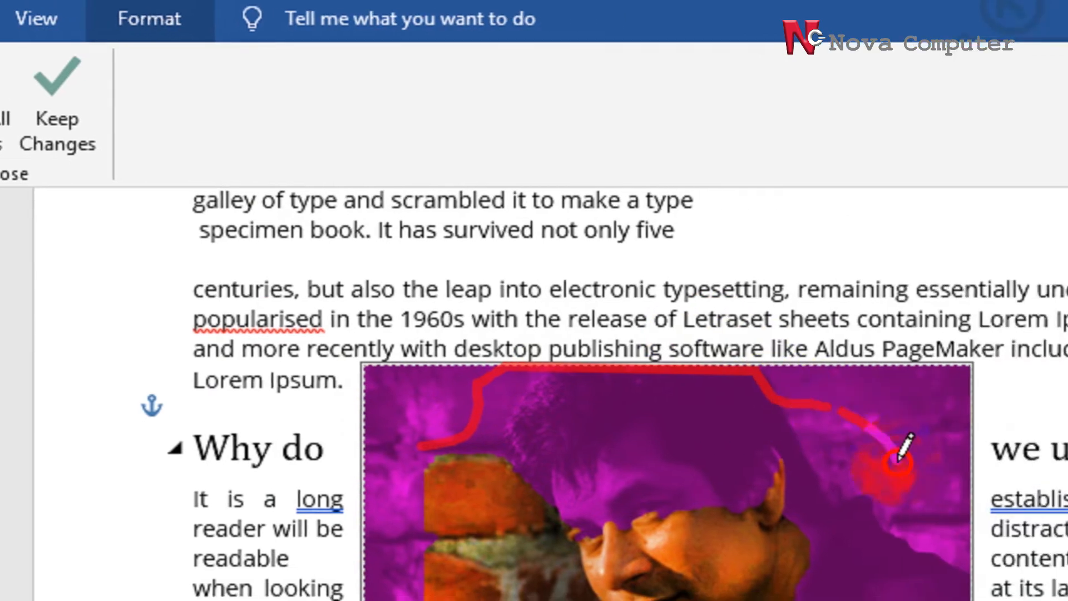
{"action": "mouse_move", "coordinate": [898, 459]}
{"action": "left_mouse_down"}
{"action": "mouse_move", "coordinate": [1010, 405]}
{"action": "mouse_move", "coordinate": [426, 312]}
{"action": "mouse_move", "coordinate": [395, 600]}
{"action": "mouse_move", "coordinate": [424, 464]}
{"action": "left_mouse_up"}
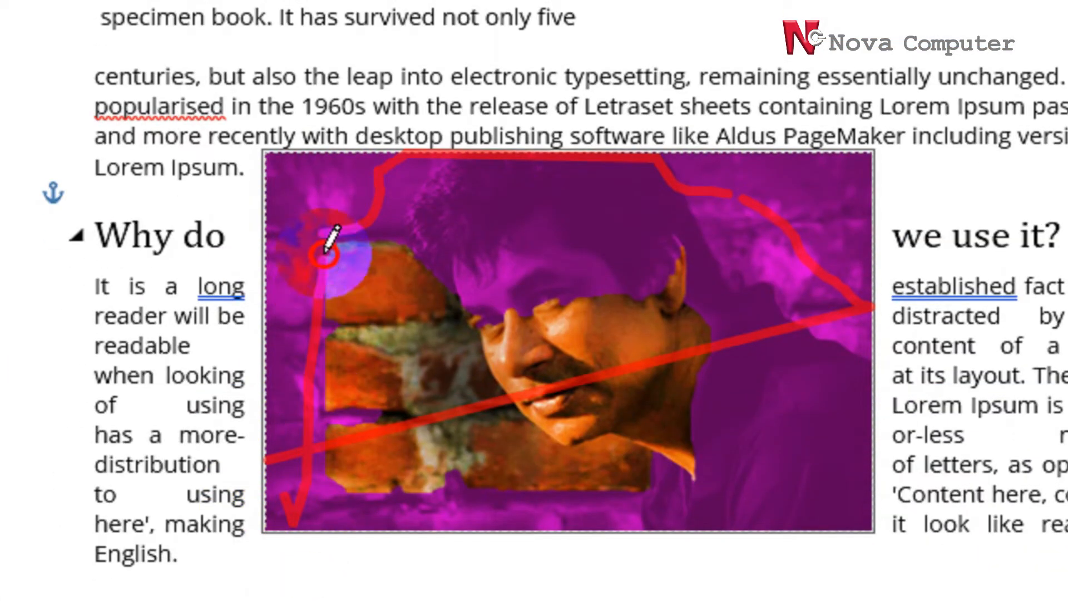
{"action": "left_click_drag", "start_coordinate": [328, 246], "coordinate": [327, 249]}
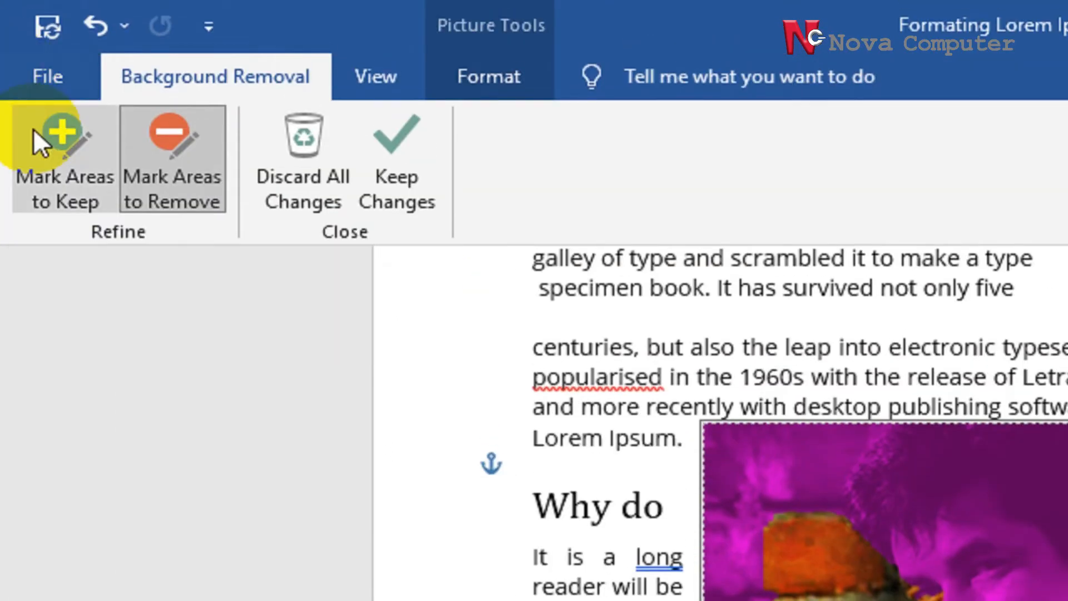
{"action": "key", "text": "Escape"}
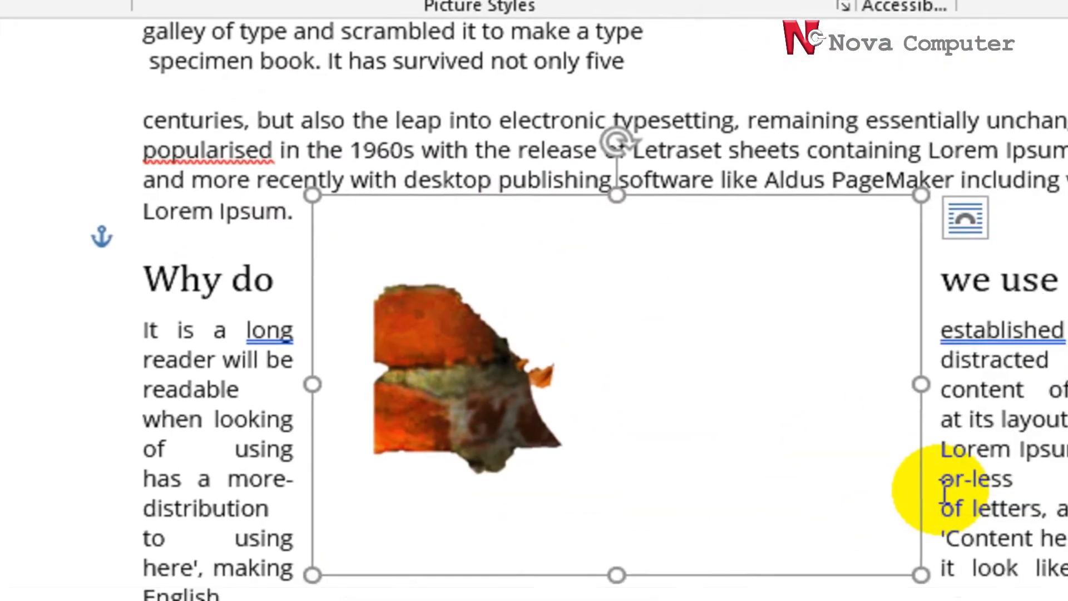
Undo the photo's background removal
{"action": "left_click", "coordinate": [845, 460]}
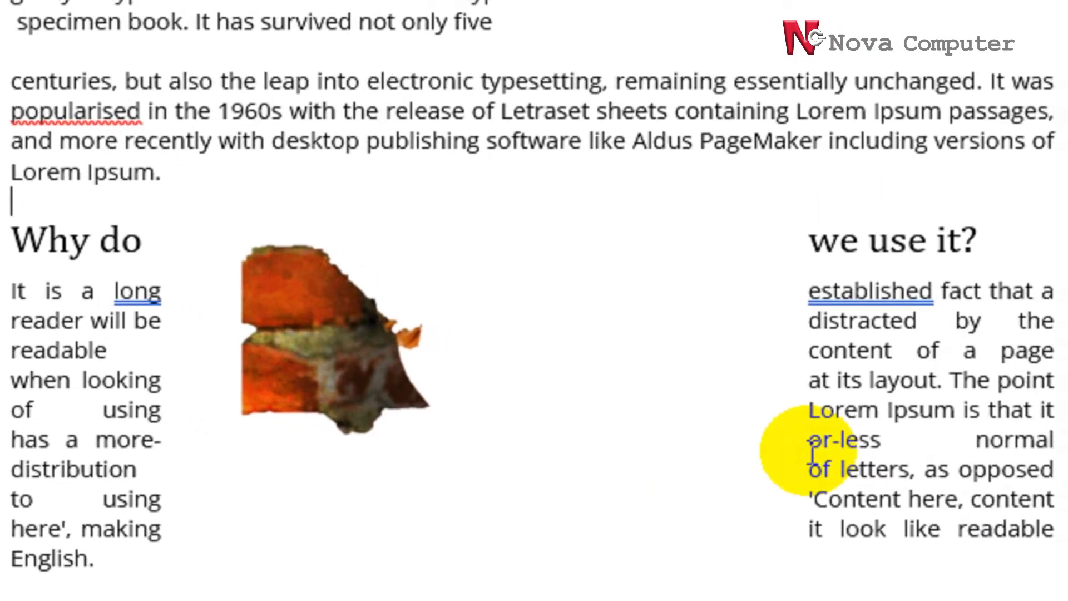
{"action": "left_click", "coordinate": [593, 355]}
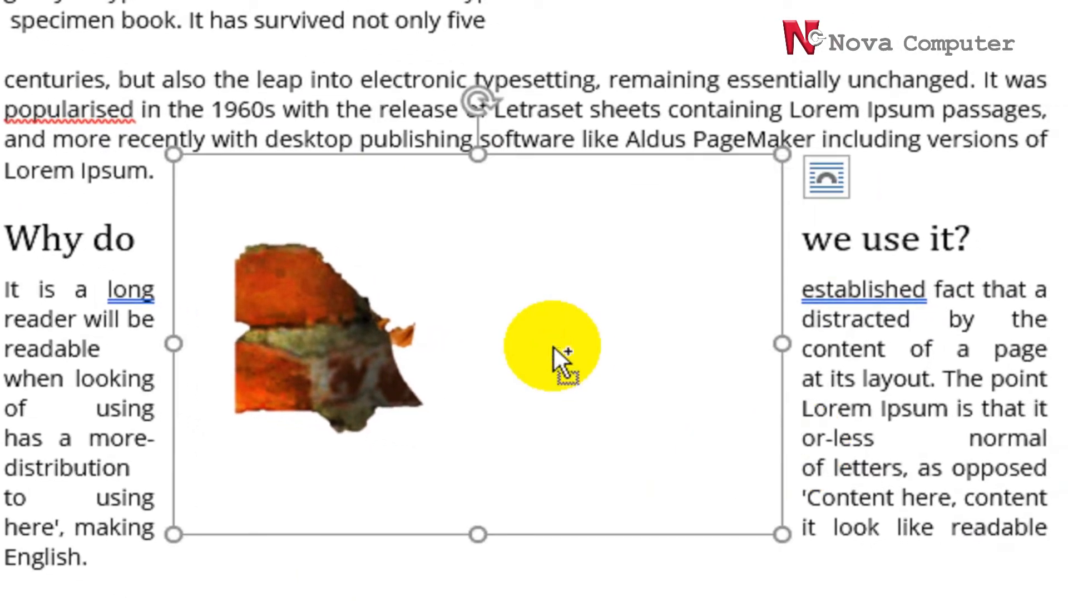
{"action": "key", "text": "ctrl+z"}
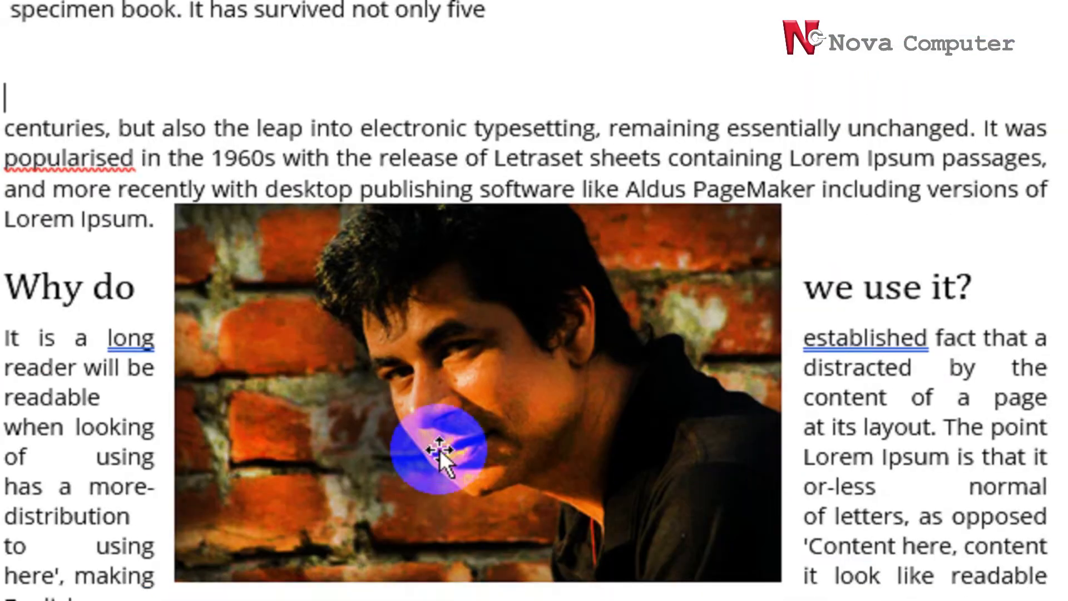
Open the photo's Picture Corrections Options and set sharpness to 69% and brightness to 36%
{"action": "left_click", "coordinate": [423, 317]}
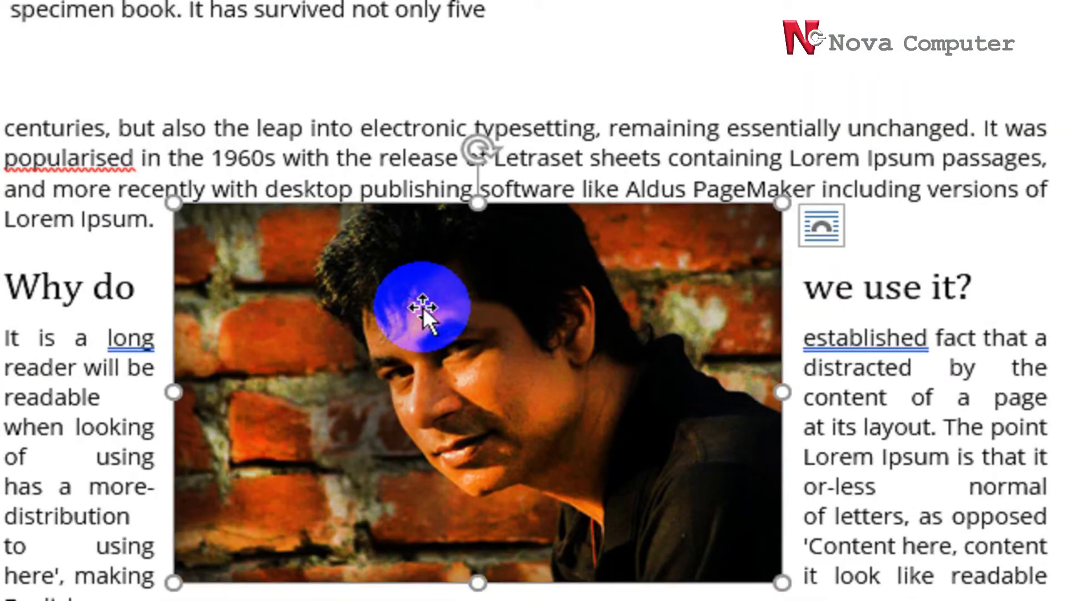
{"action": "left_click", "coordinate": [698, 25]}
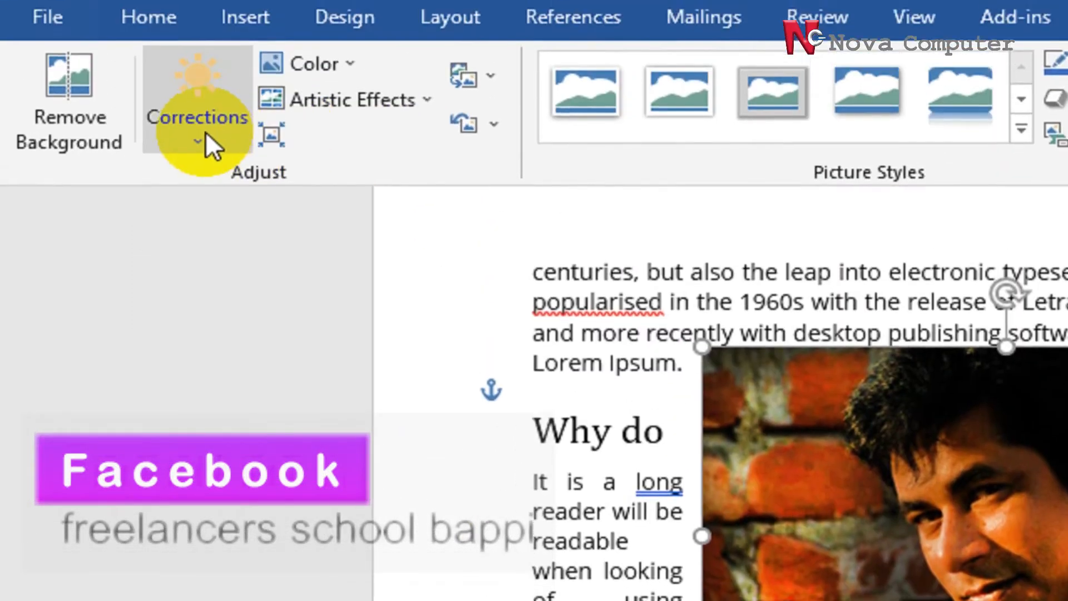
{"action": "left_click", "coordinate": [200, 149]}
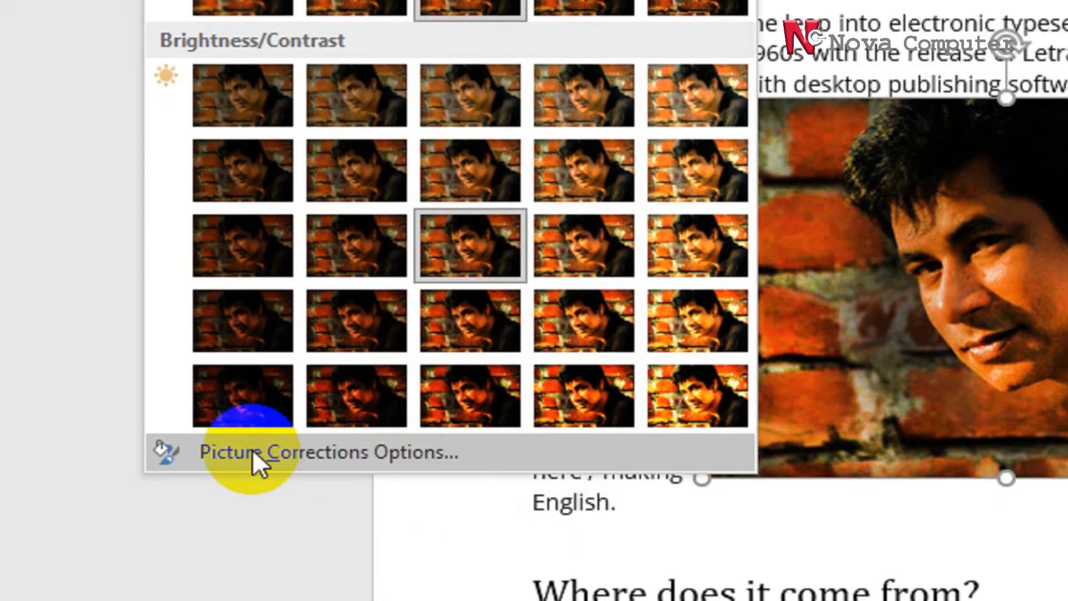
{"action": "left_click", "coordinate": [253, 449]}
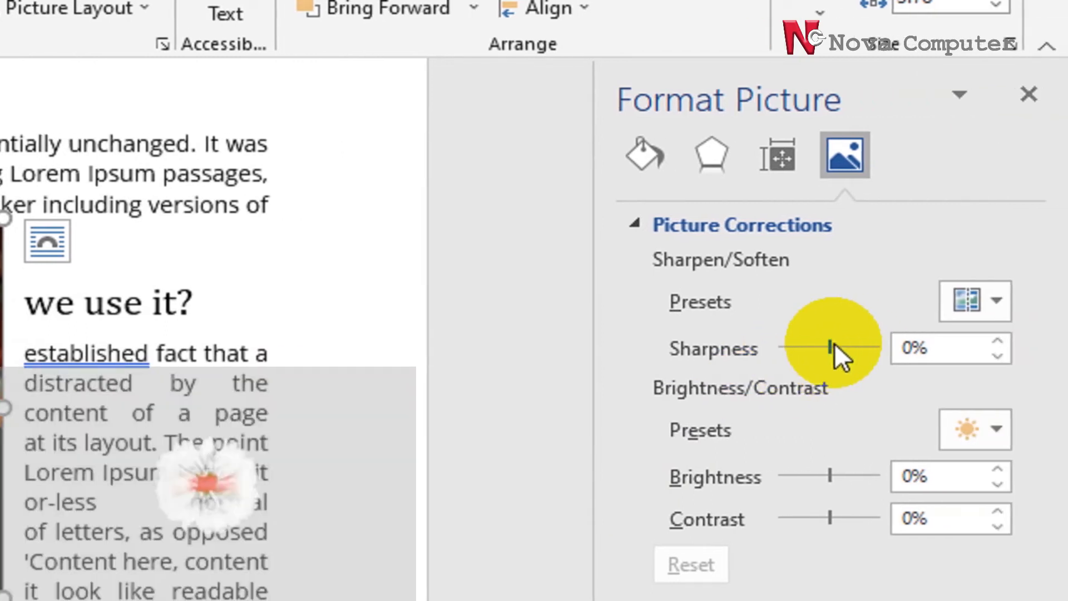
{"action": "left_click_drag", "start_coordinate": [957, 346], "coordinate": [974, 347]}
{"action": "left_click_drag", "start_coordinate": [847, 345], "coordinate": [865, 346]}
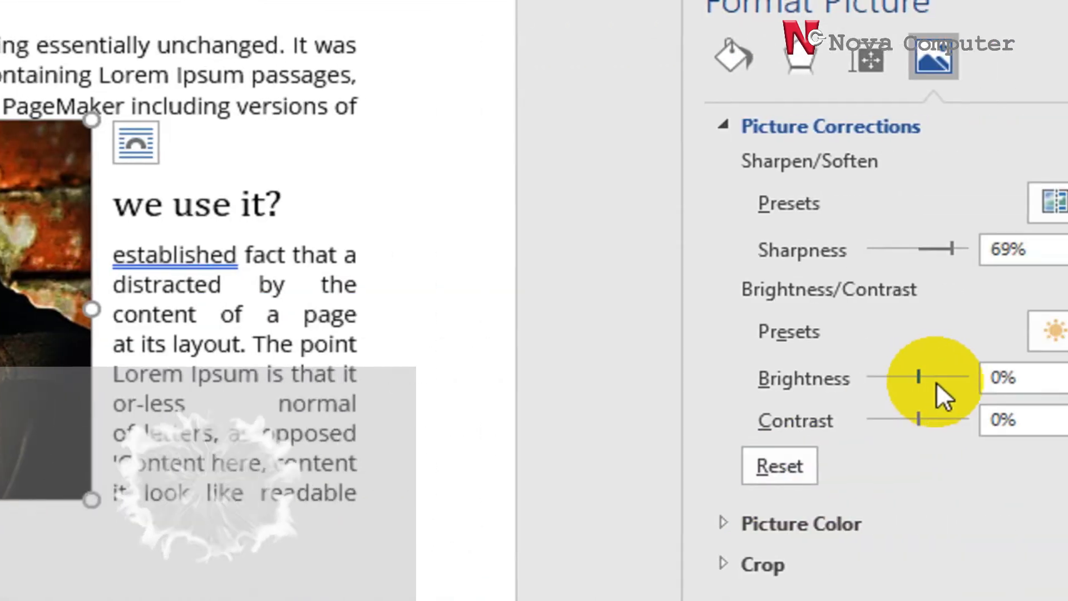
{"action": "left_click_drag", "start_coordinate": [922, 377], "coordinate": [940, 377]}
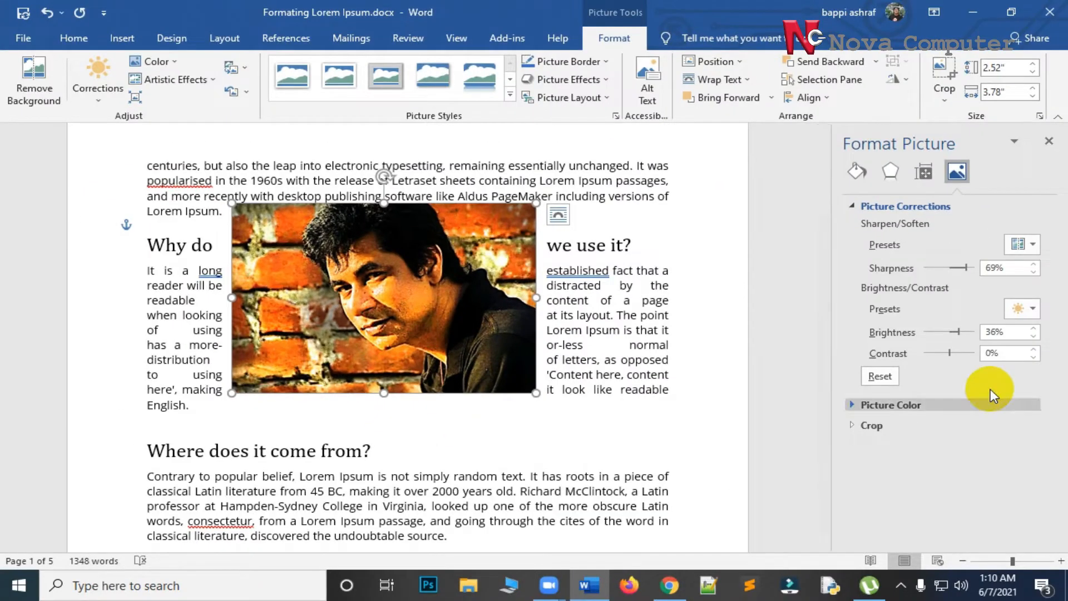
Try brightness at -14% and 37%, contrast at 51%, and sharpness at -73% and 95% on the photo
{"action": "mouse_move", "coordinate": [959, 332]}
{"action": "left_mouse_down"}
{"action": "mouse_move", "coordinate": [941, 331]}
{"action": "mouse_move", "coordinate": [975, 332]}
{"action": "mouse_move", "coordinate": [947, 335]}
{"action": "left_mouse_up"}
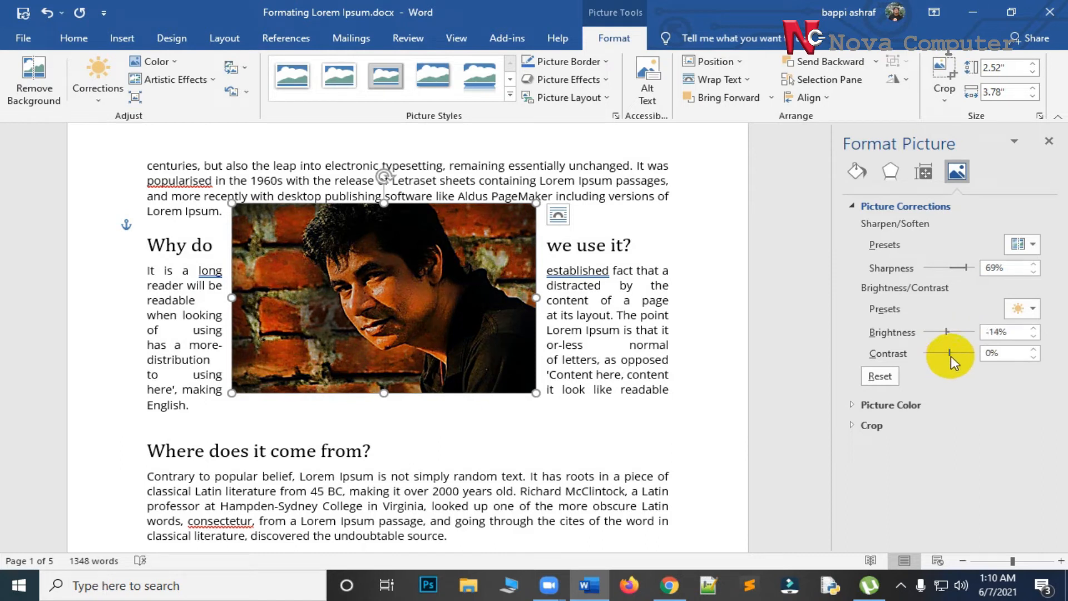
{"action": "left_click_drag", "start_coordinate": [955, 355], "coordinate": [958, 332]}
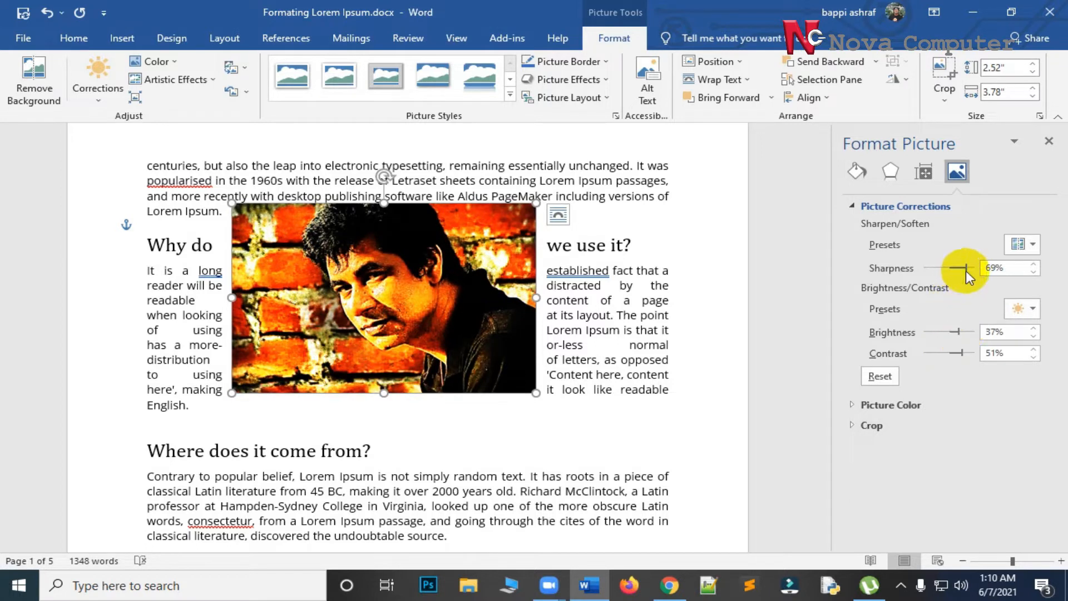
{"action": "left_click_drag", "start_coordinate": [966, 270], "coordinate": [910, 269]}
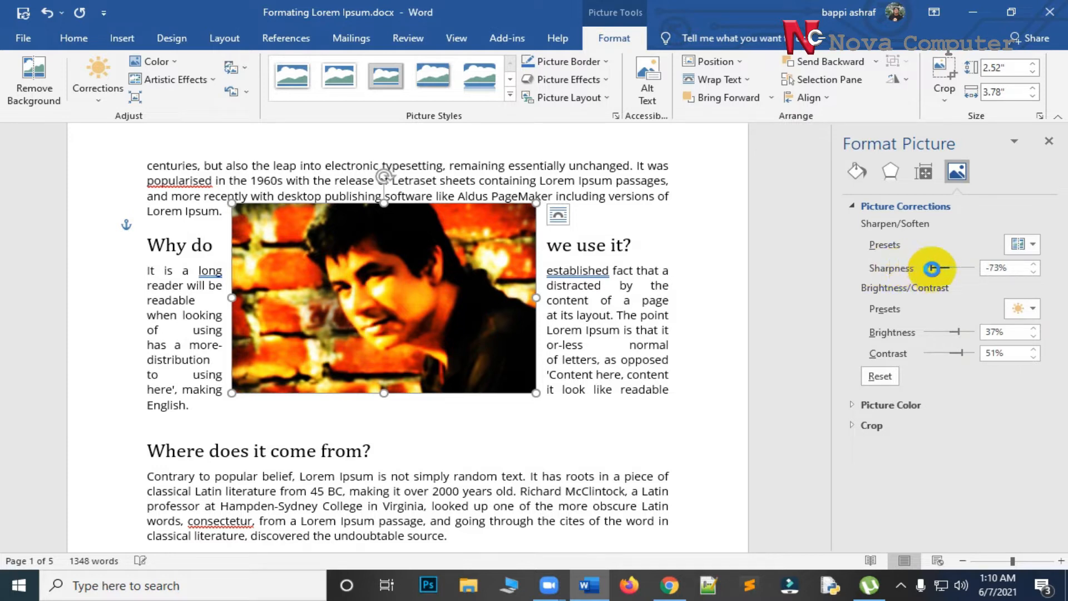
{"action": "left_click_drag", "start_coordinate": [957, 268], "coordinate": [960, 269]}
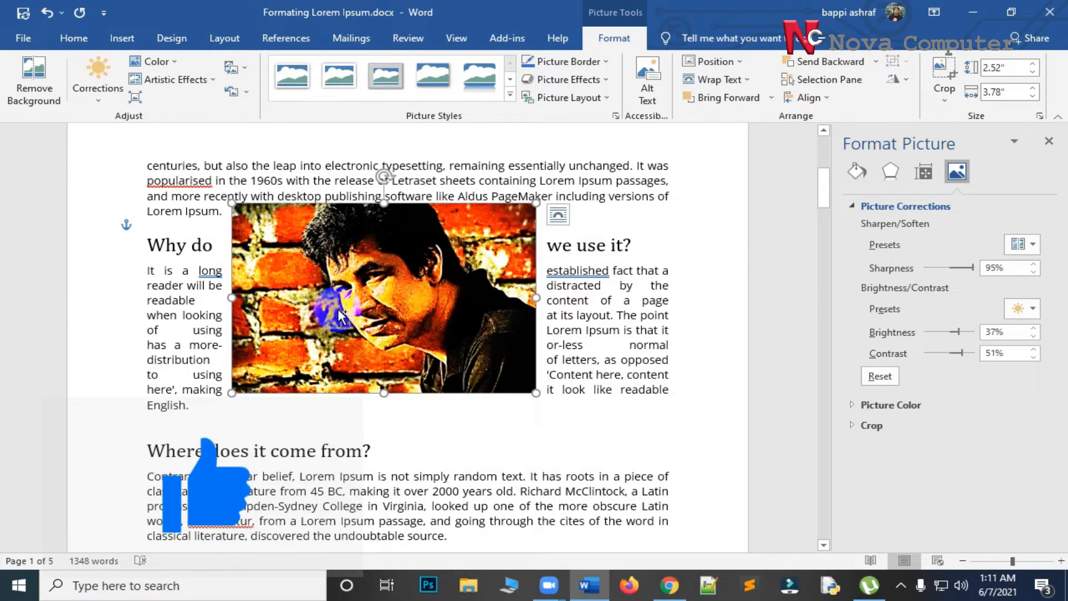
Undo the last picture corrections and reset the photo's sharpness, brightness and contrast to their defaults
{"action": "key", "text": "ctrl+z"}
{"action": "key", "text": "ctrl+z"}
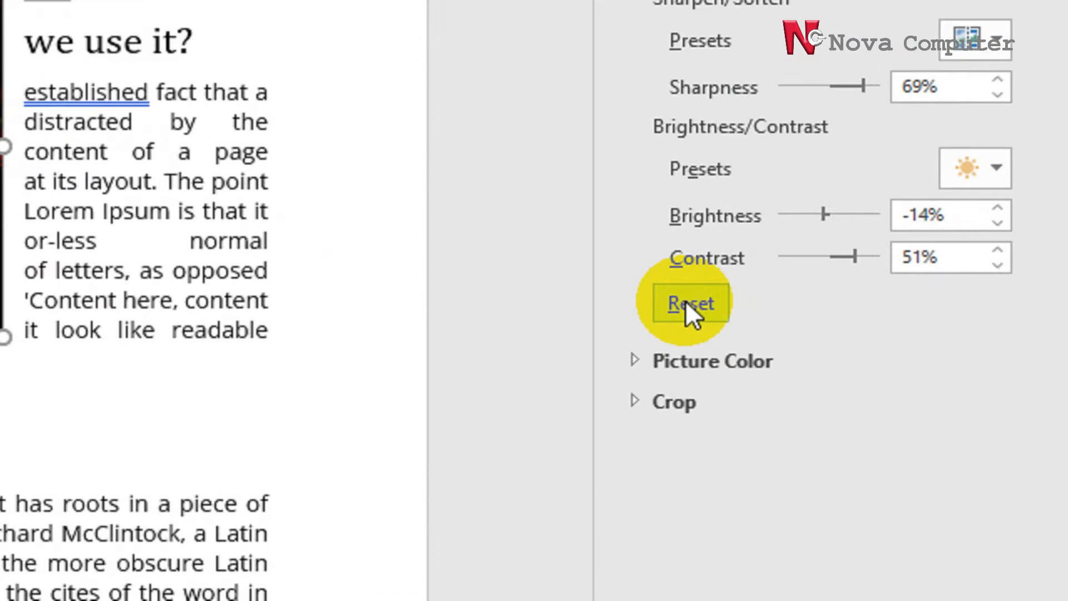
{"action": "left_click", "coordinate": [685, 300]}
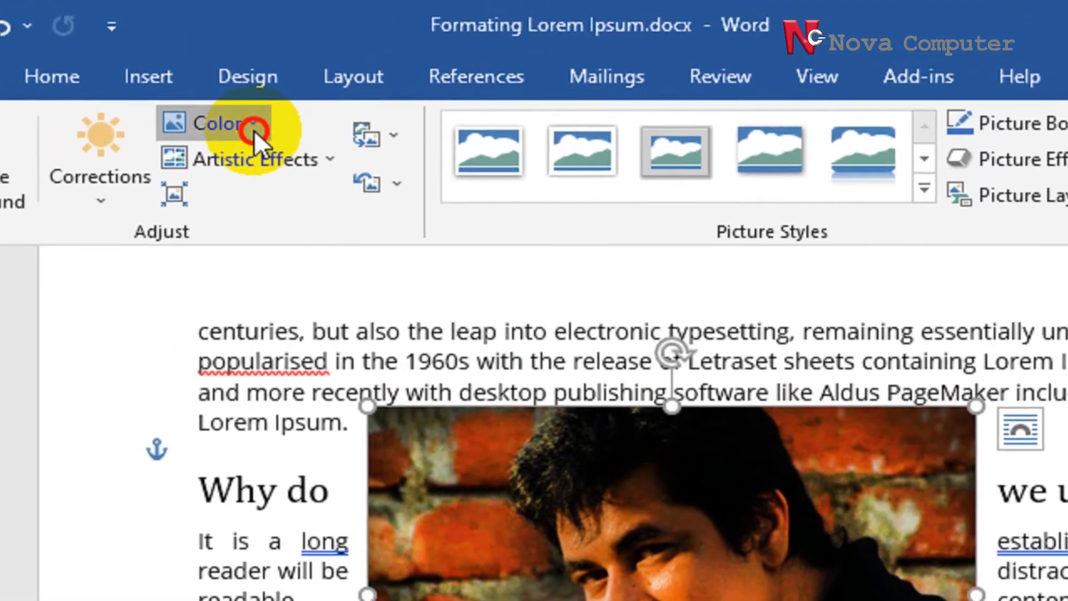
Apply the Temperature: 7200 K color tone to the photo
{"action": "left_click", "coordinate": [210, 94]}
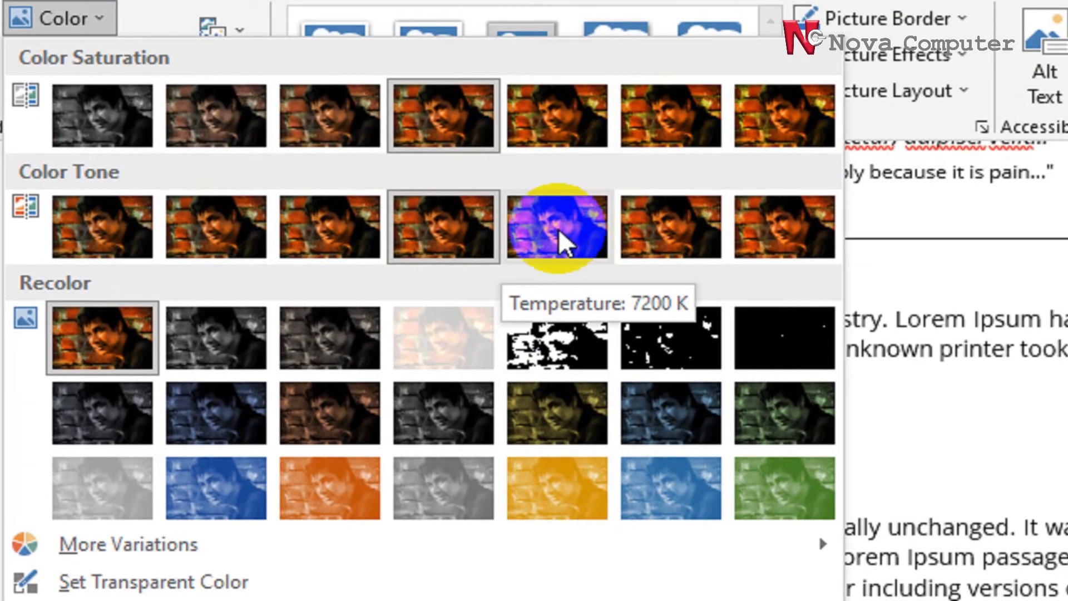
{"action": "left_click", "coordinate": [566, 243]}
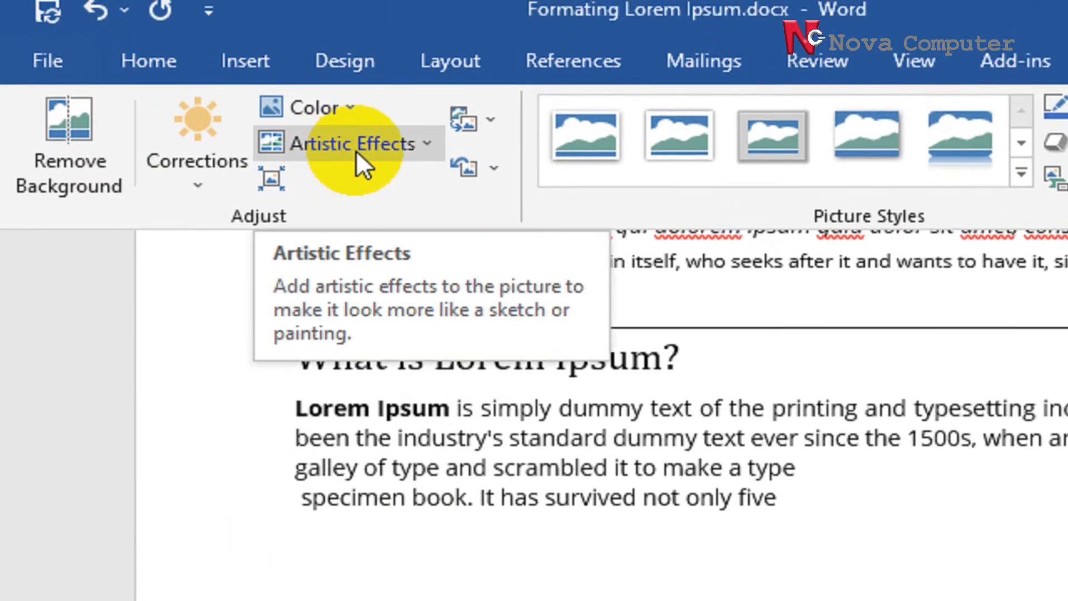
Try the Glow Edges artistic effect on the photo and look through the artistic effects gallery again
{"action": "left_click", "coordinate": [356, 150]}
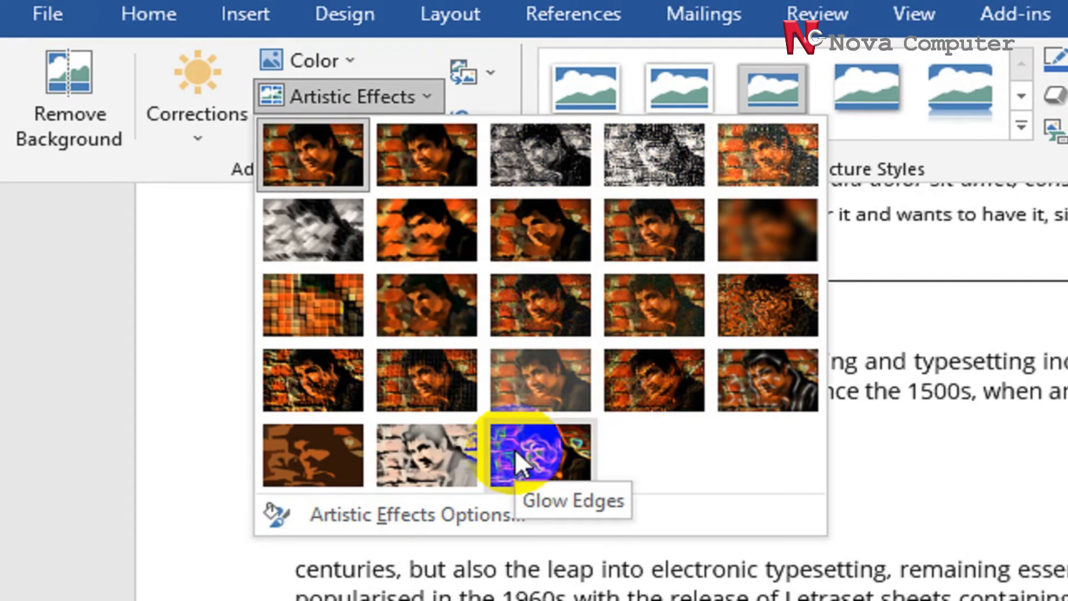
{"action": "left_click", "coordinate": [515, 449]}
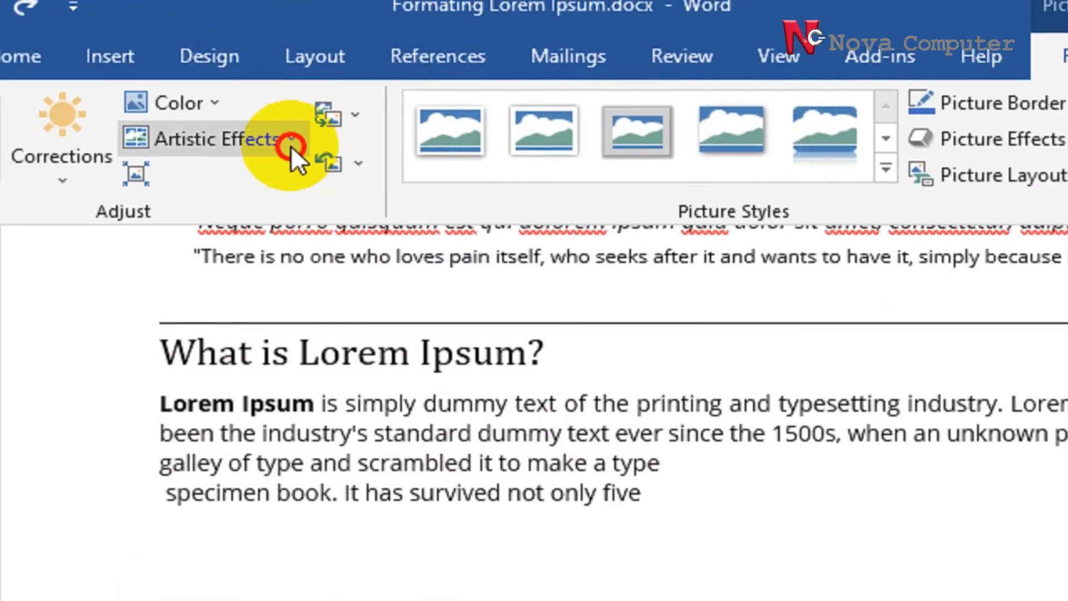
{"action": "left_click", "coordinate": [290, 116]}
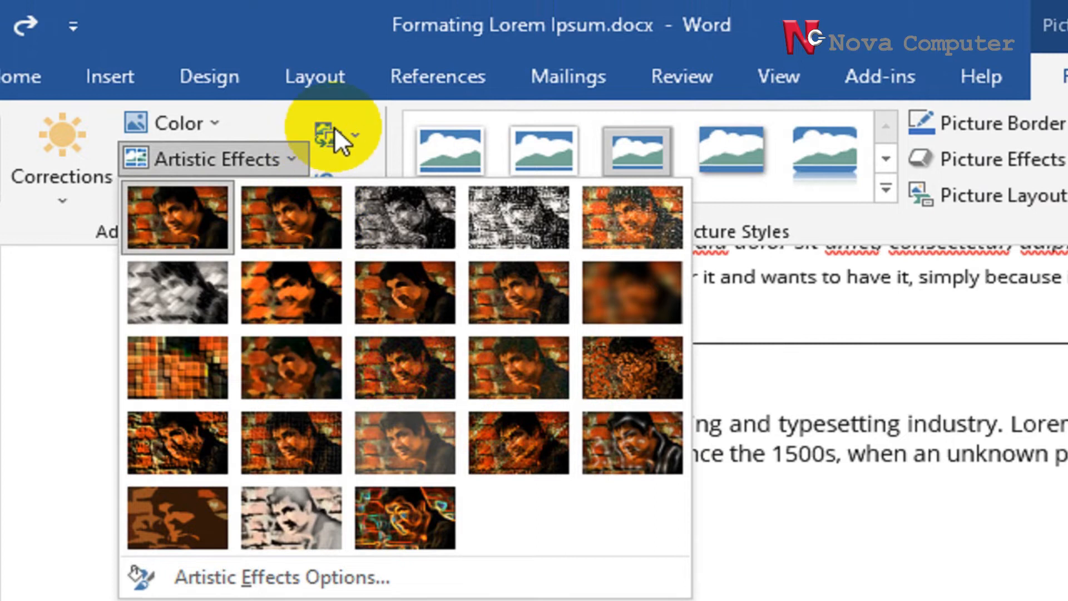
{"action": "left_click", "coordinate": [237, 123]}
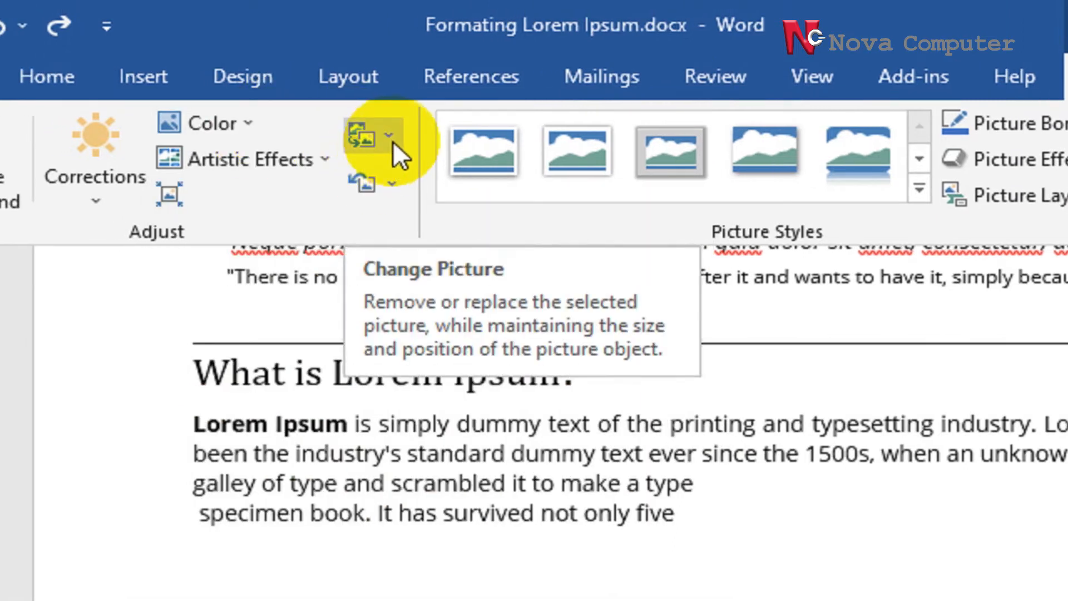
Review the available sources for replacing the photo and the options for resetting it
{"action": "left_click", "coordinate": [392, 139]}
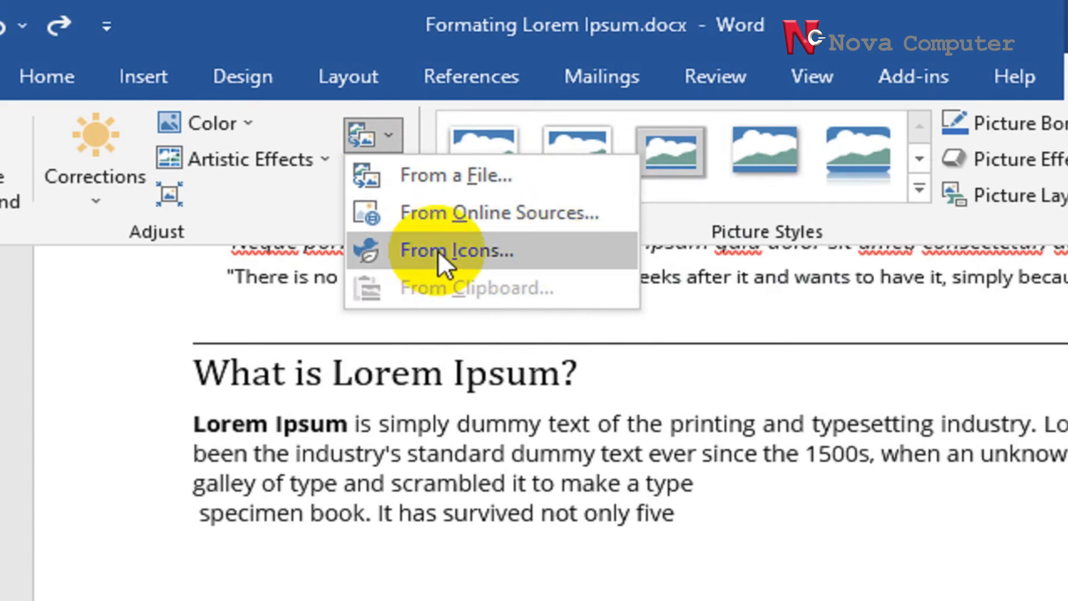
{"action": "left_click", "coordinate": [271, 223]}
{"action": "left_click", "coordinate": [392, 182]}
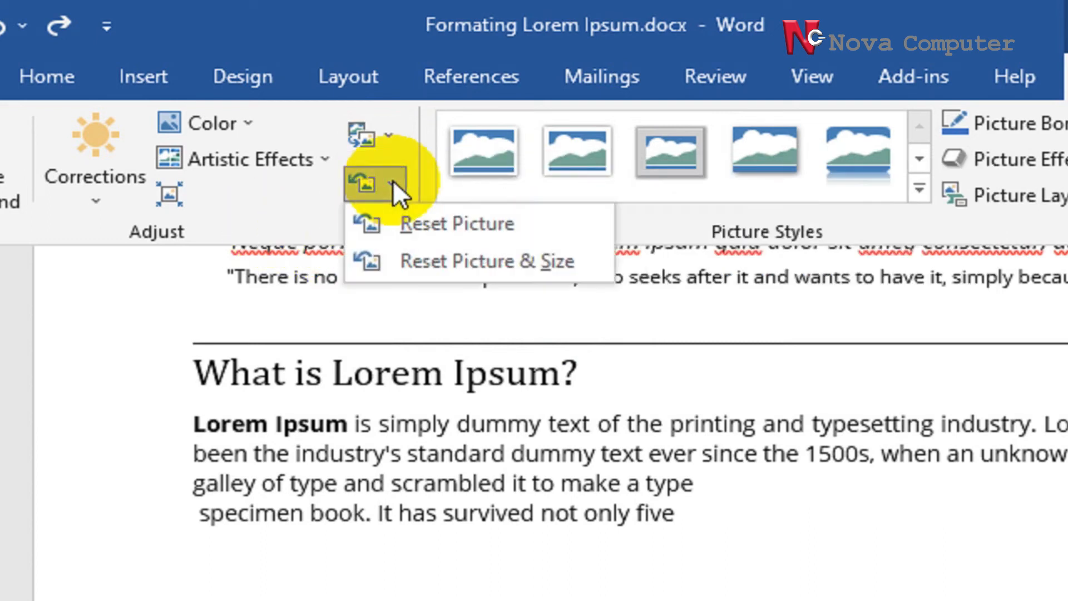
{"action": "left_click", "coordinate": [403, 222]}
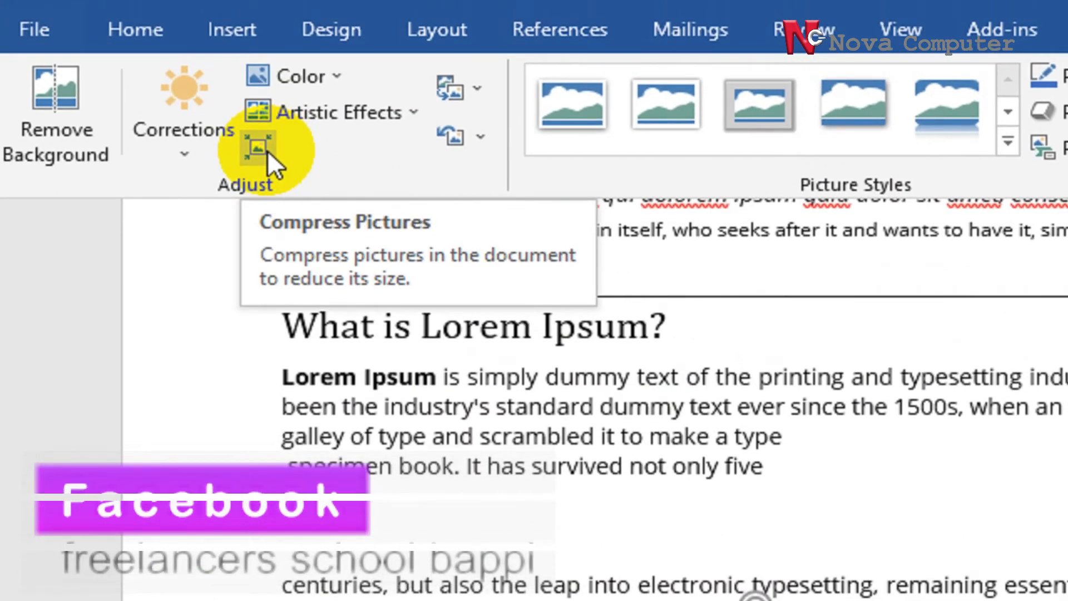
Compress only the selected photo to the E-mail (96 ppi) resolution, deleting its cropped areas
{"action": "left_click", "coordinate": [268, 150]}
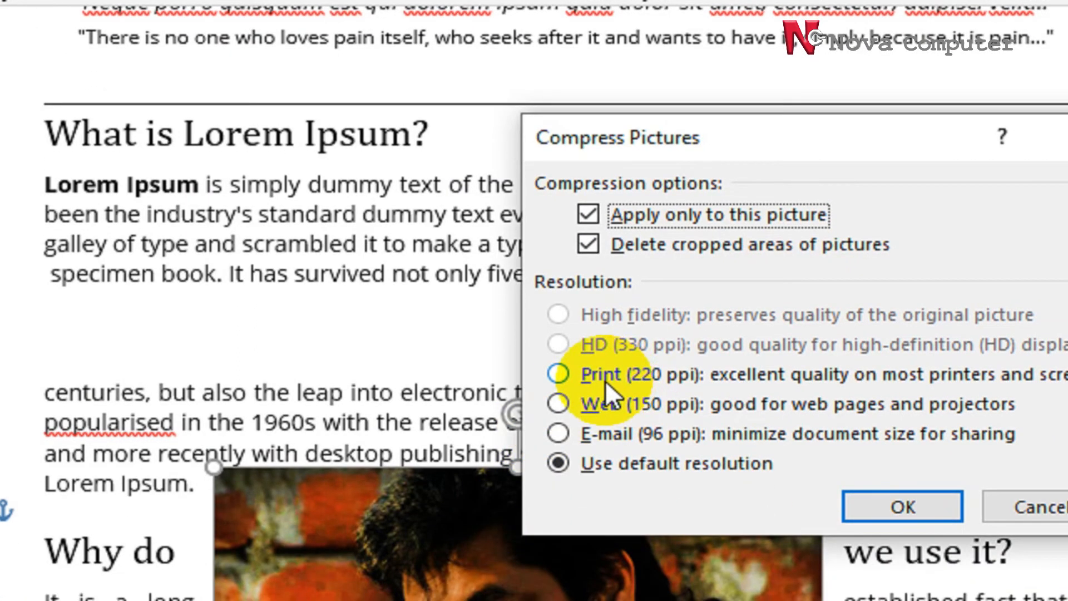
{"action": "left_click", "coordinate": [603, 379]}
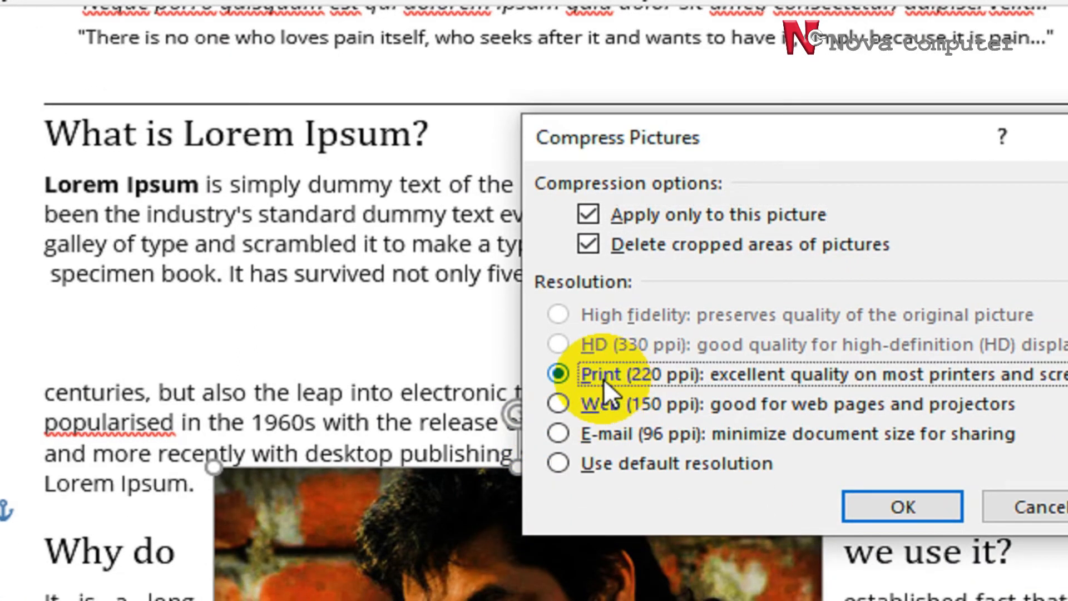
{"action": "left_click", "coordinate": [580, 406]}
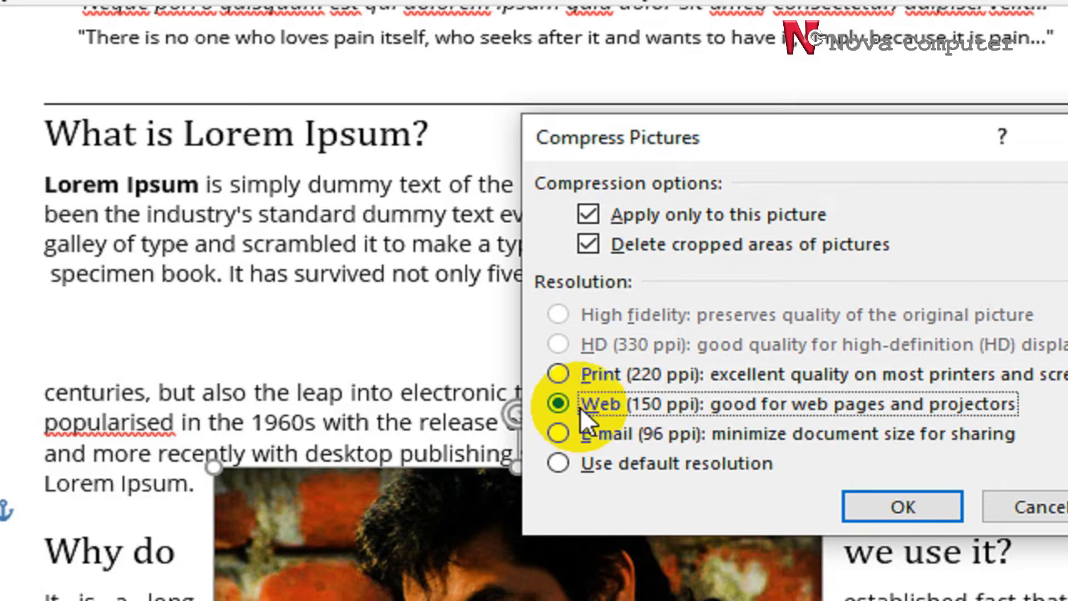
{"action": "left_click", "coordinate": [579, 436]}
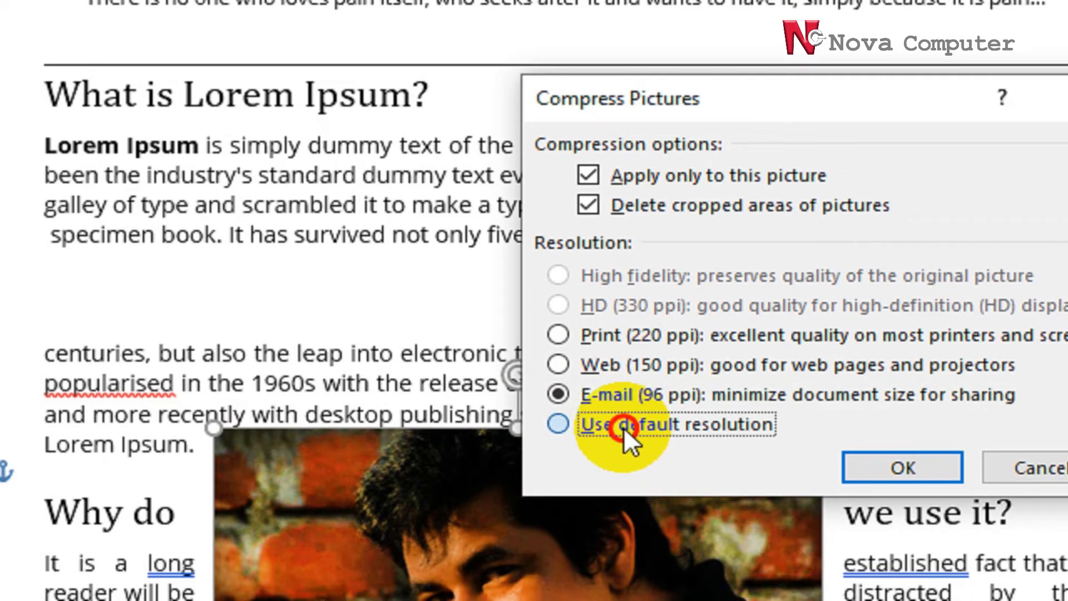
{"action": "left_click", "coordinate": [618, 463]}
{"action": "left_click", "coordinate": [605, 398]}
{"action": "left_click", "coordinate": [599, 369]}
{"action": "left_click", "coordinate": [600, 385]}
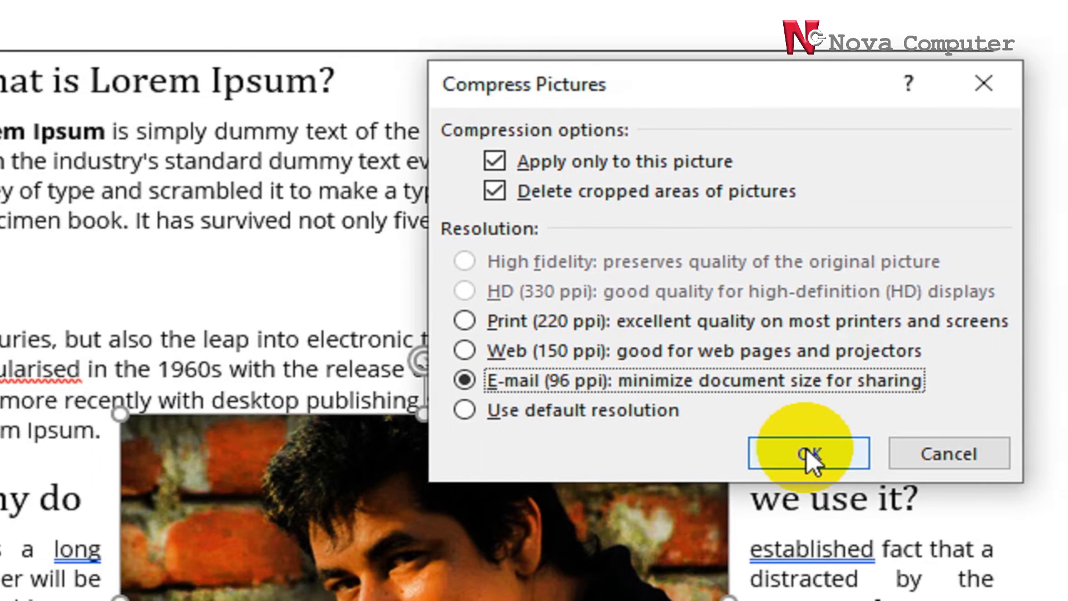
{"action": "left_click", "coordinate": [902, 467]}
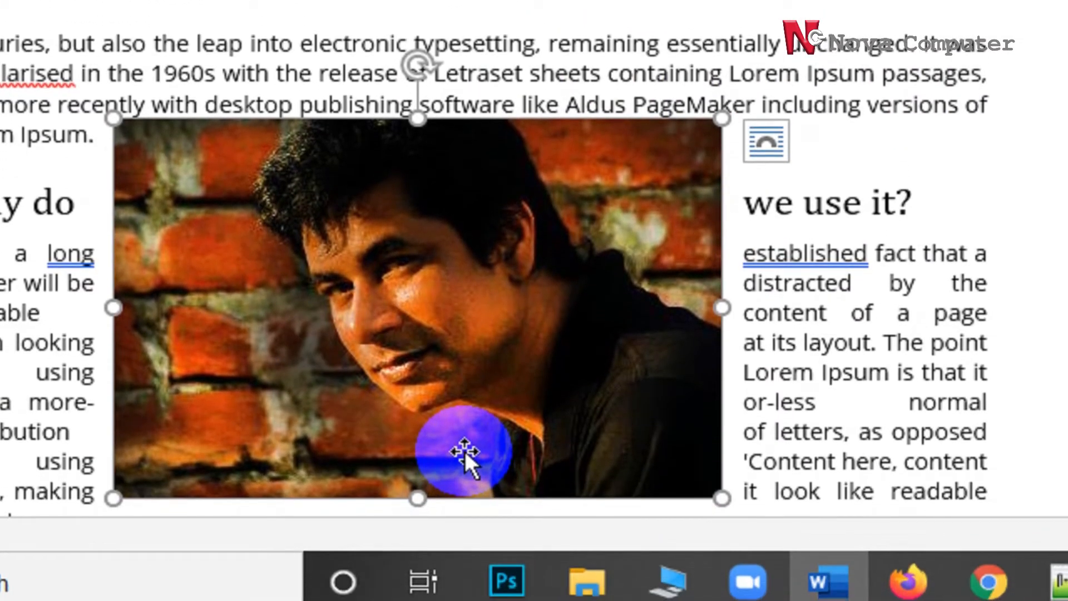
Try the metal oval picture style on the photo
{"action": "left_click_drag", "start_coordinate": [465, 451], "coordinate": [686, 377]}
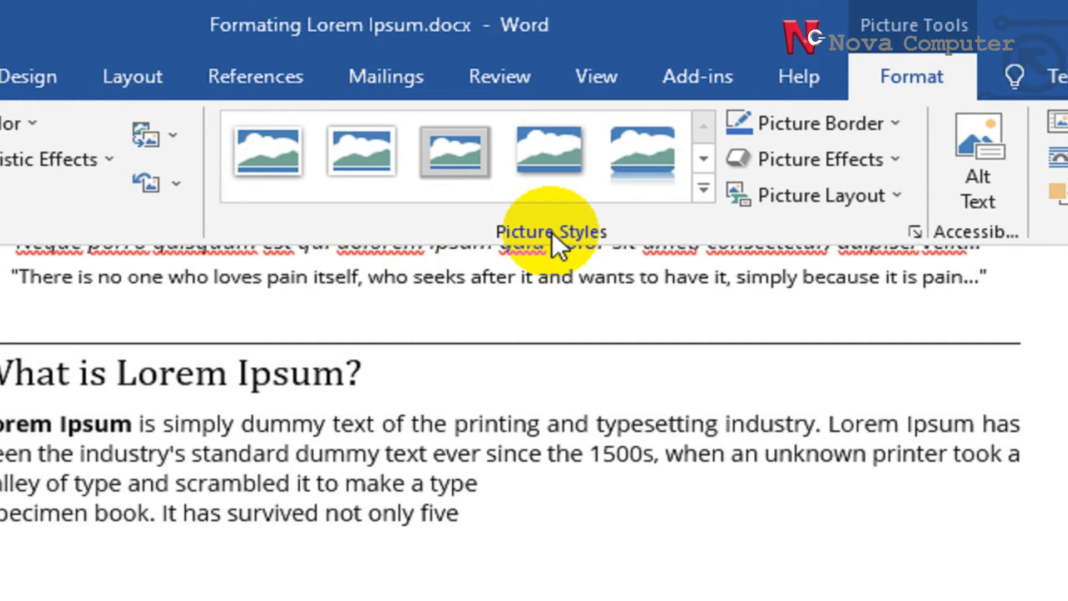
{"action": "left_click", "coordinate": [703, 161]}
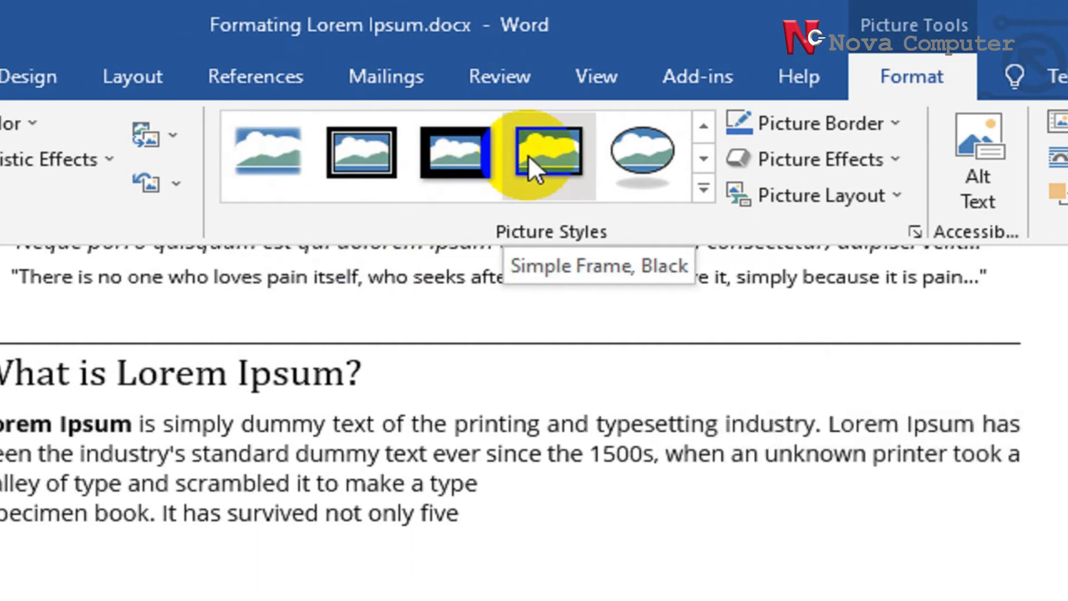
{"action": "left_click", "coordinate": [703, 188]}
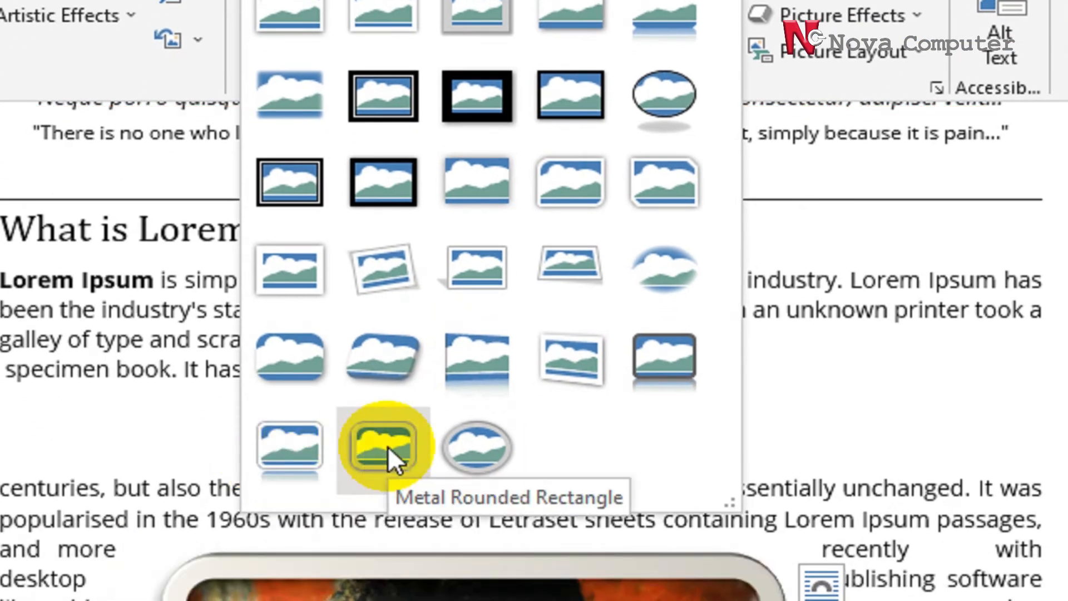
{"action": "left_click", "coordinate": [492, 452]}
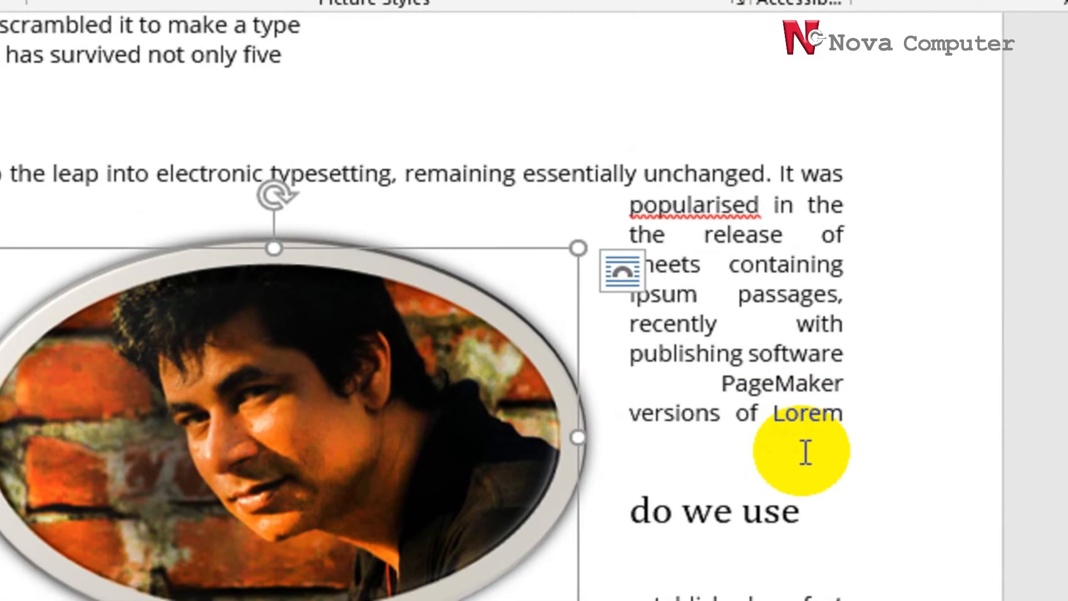
Set the oval photo's border weight to 4½ pt
{"action": "scroll", "coordinate": [801, 444], "scroll_direction": "up", "scroll_amount": 8}
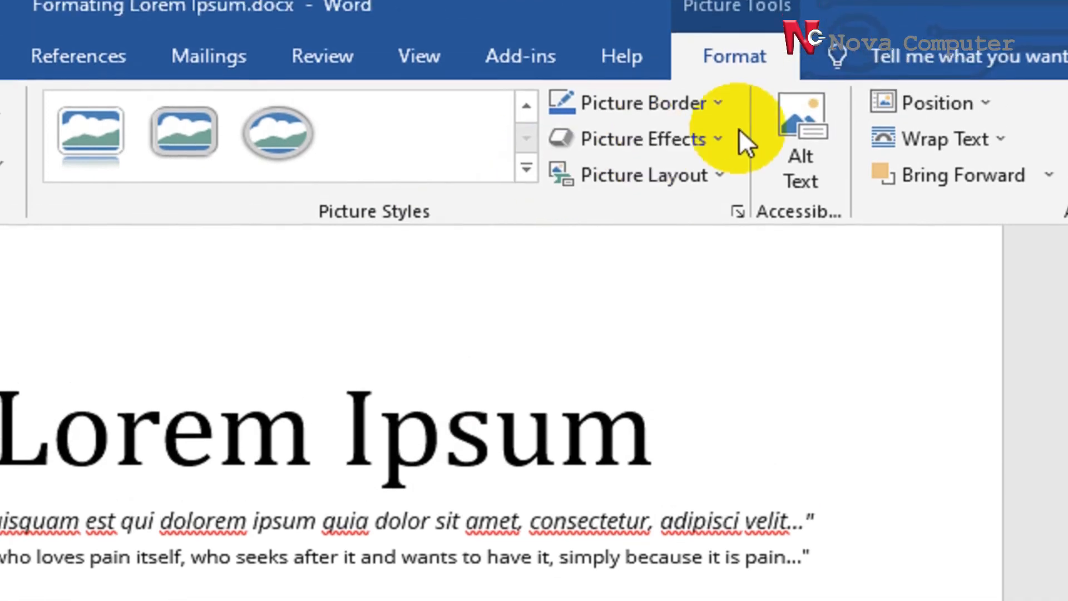
{"action": "left_click", "coordinate": [721, 131]}
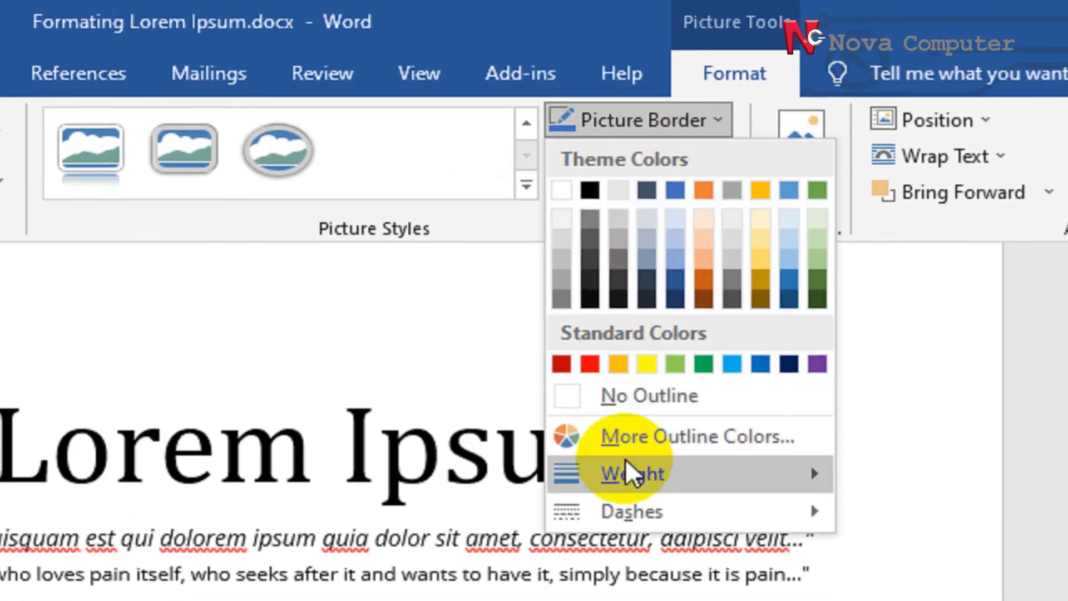
{"action": "mouse_move", "coordinate": [634, 471]}
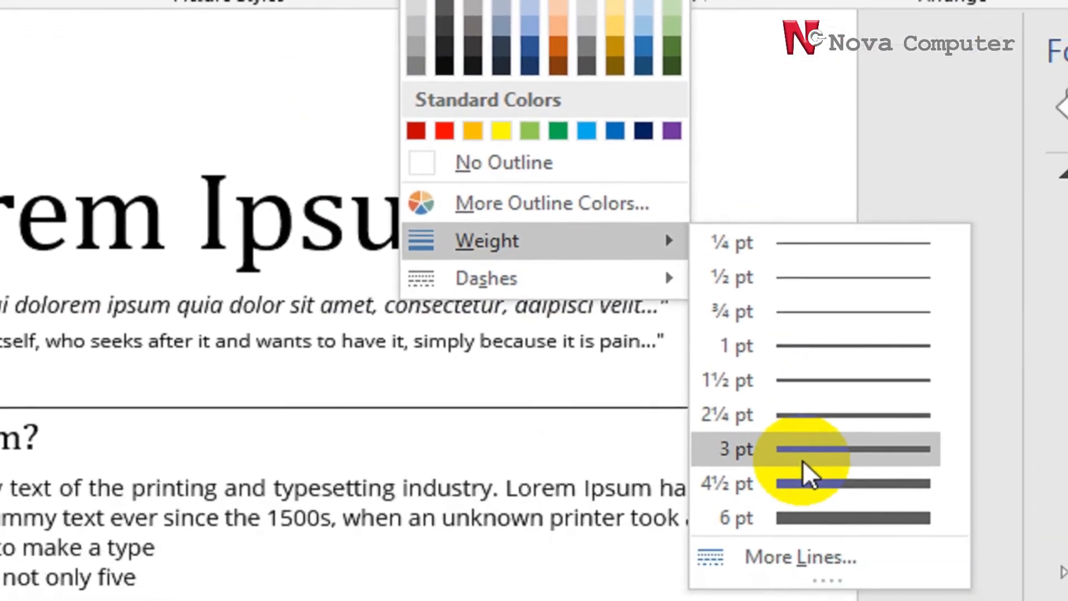
{"action": "left_click", "coordinate": [804, 482]}
{"action": "scroll", "coordinate": [806, 428], "scroll_direction": "down", "scroll_amount": 3}
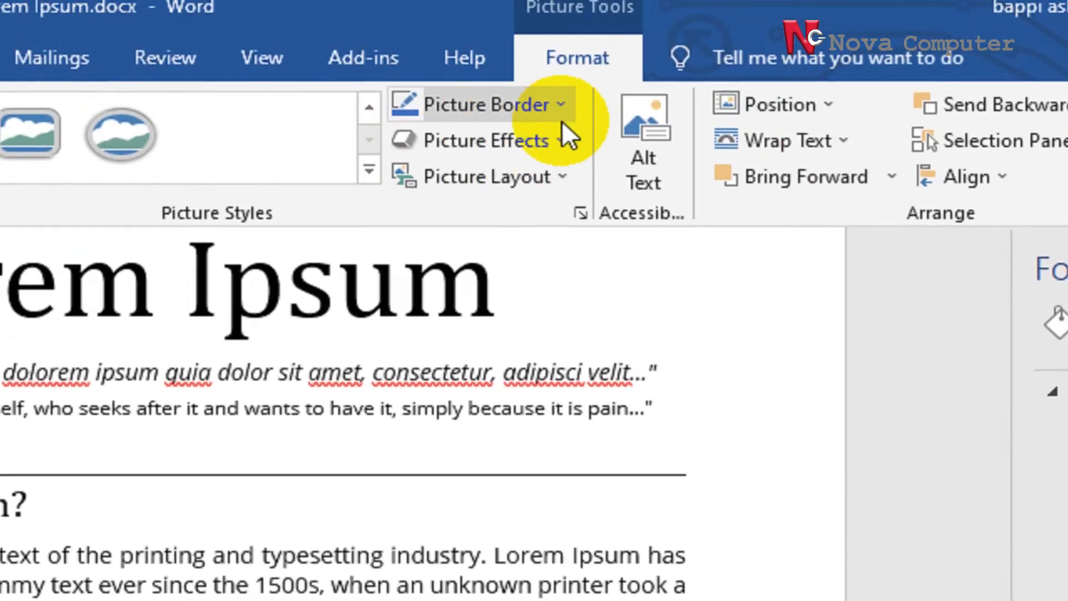
Color the oval photo's border dark blue-gray and give it the square-dot dash style
{"action": "left_click", "coordinate": [566, 127]}
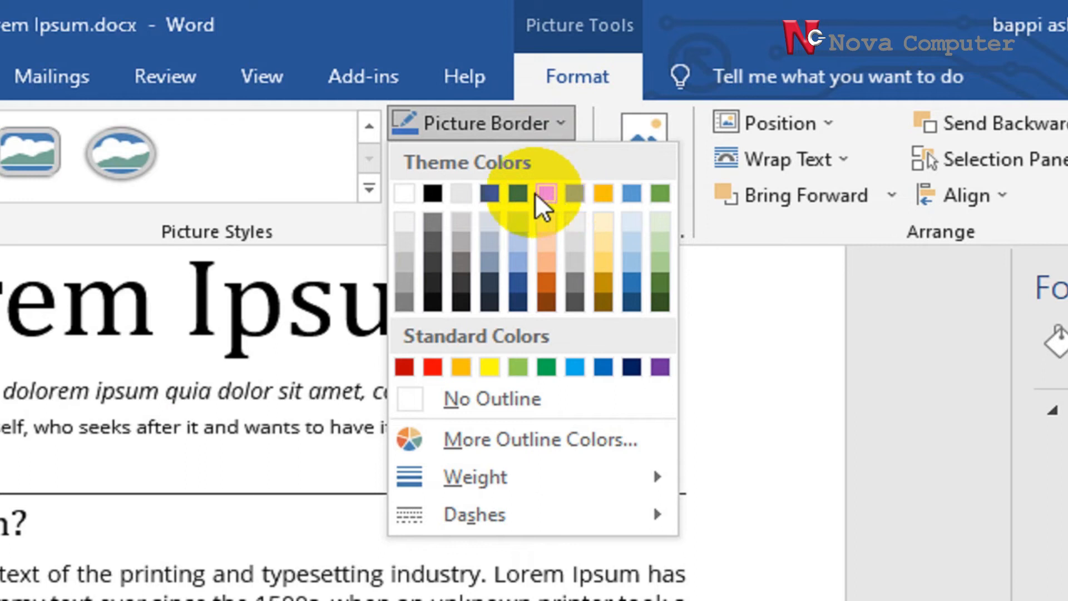
{"action": "left_click", "coordinate": [489, 302]}
{"action": "left_click", "coordinate": [539, 156]}
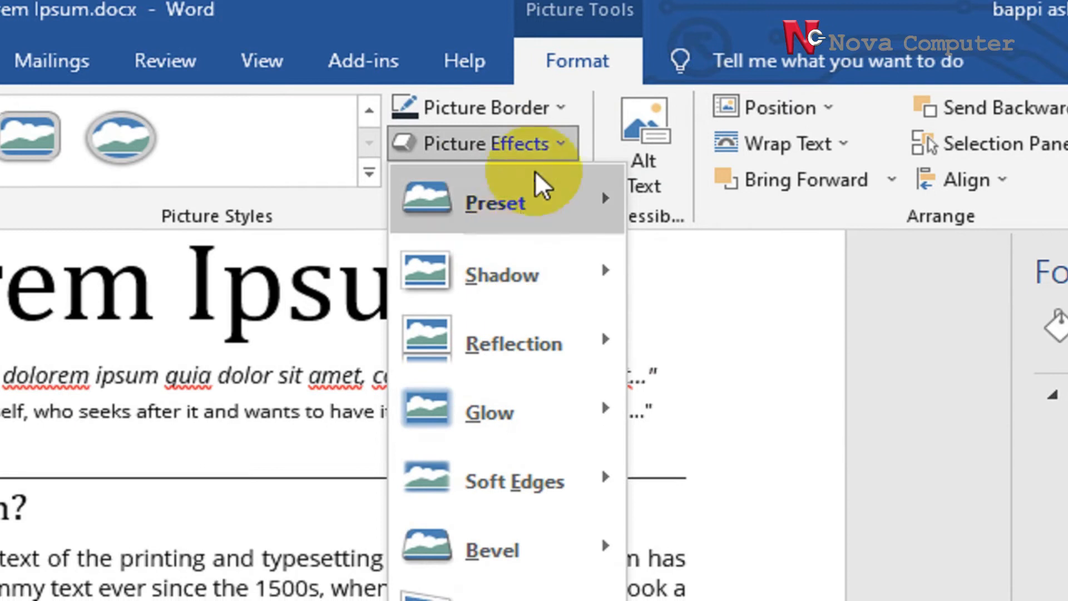
{"action": "left_click", "coordinate": [555, 122]}
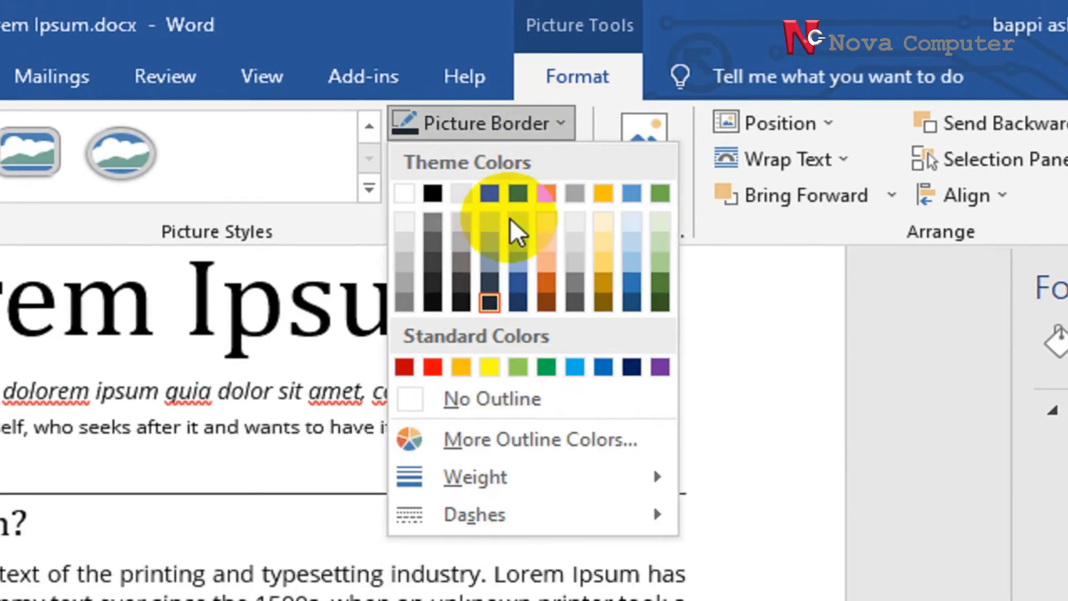
{"action": "mouse_move", "coordinate": [483, 514]}
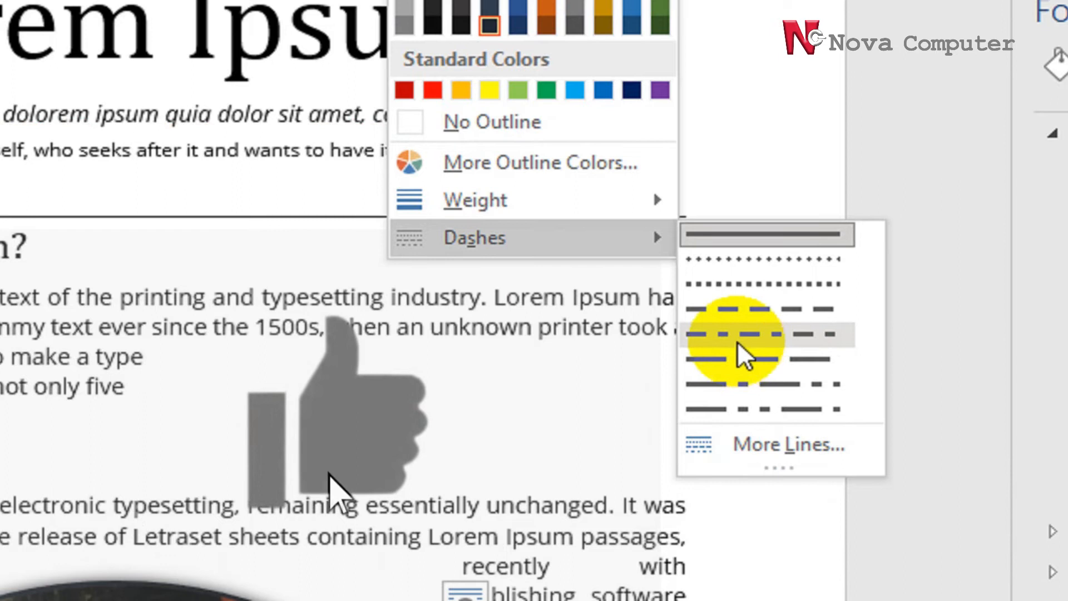
{"action": "left_click", "coordinate": [743, 289]}
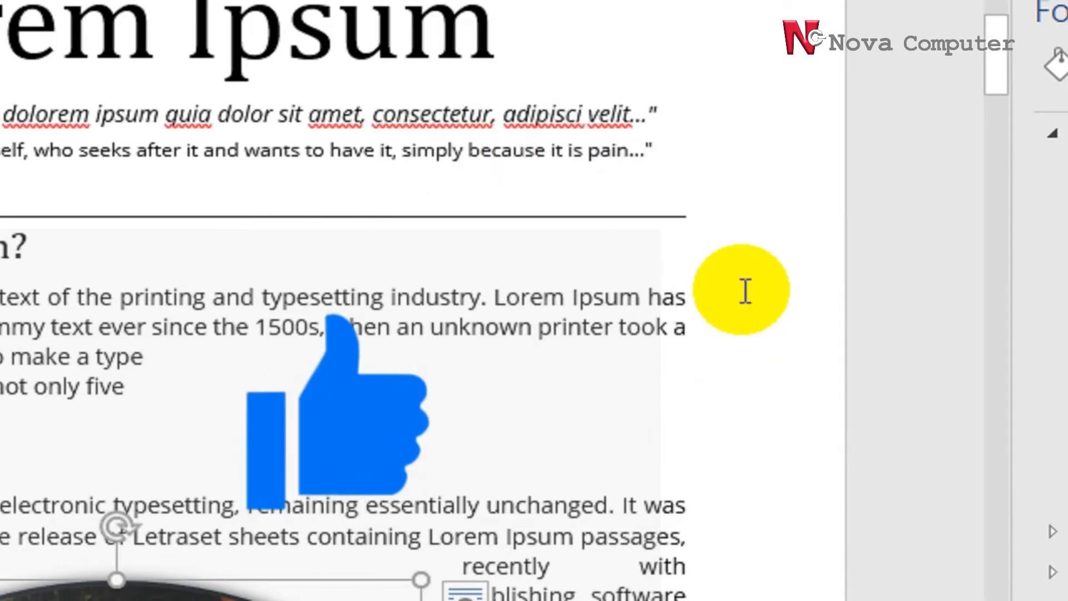
Look through the picture effects for the photo, including the Soft Edges variations
{"action": "scroll", "coordinate": [301, 49], "scroll_direction": "down", "scroll_amount": 3}
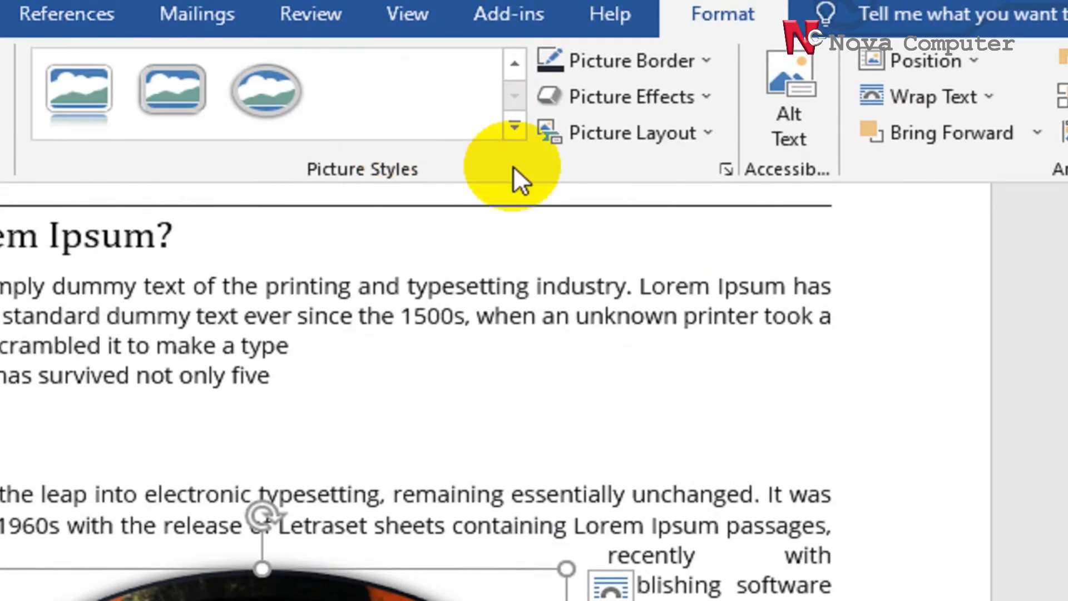
{"action": "left_click", "coordinate": [699, 103]}
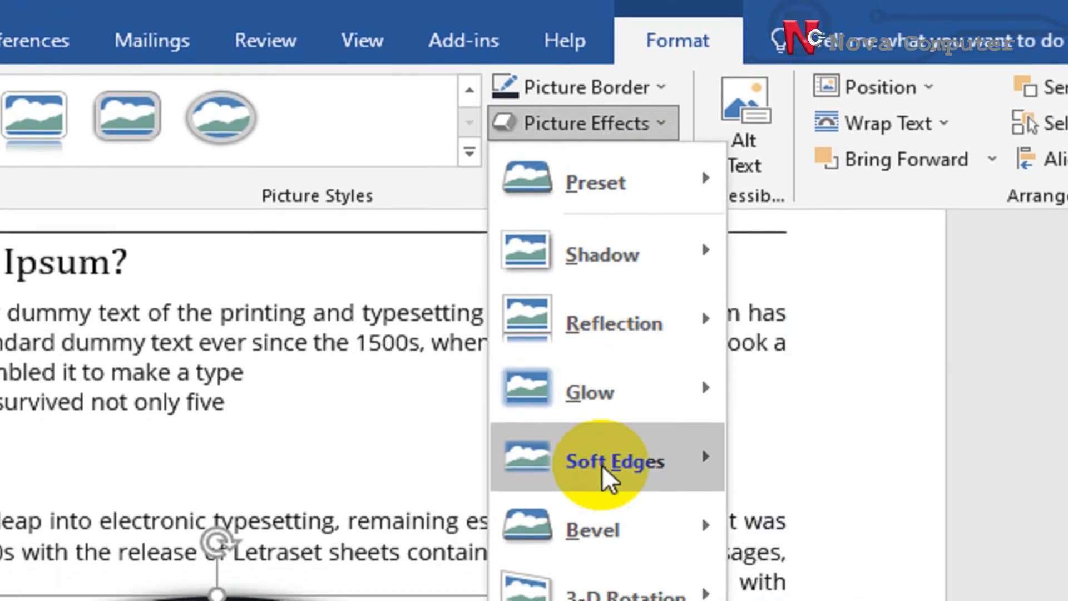
{"action": "mouse_move", "coordinate": [603, 501]}
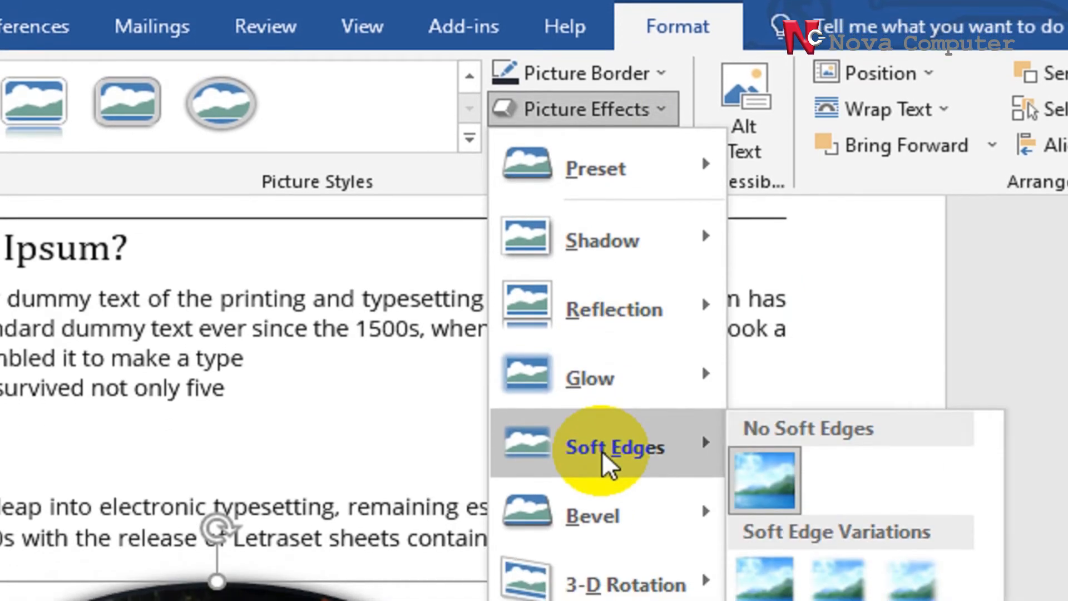
Undo the photo's border changes and its oval picture style
{"action": "left_click", "coordinate": [334, 424]}
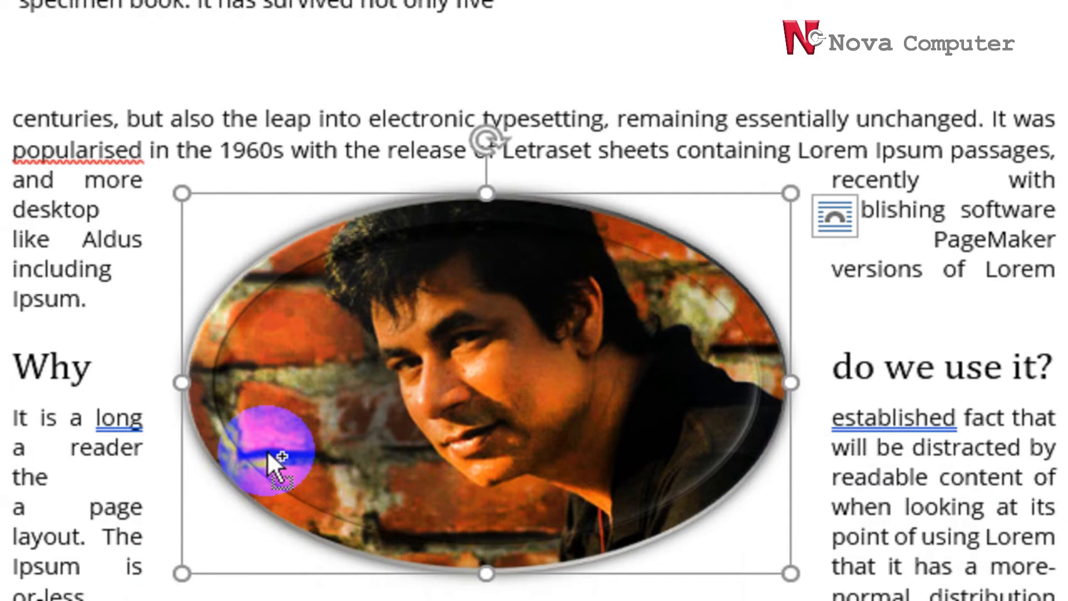
{"action": "key", "text": "ctrl+z"}
{"action": "key", "text": "ctrl+z"}
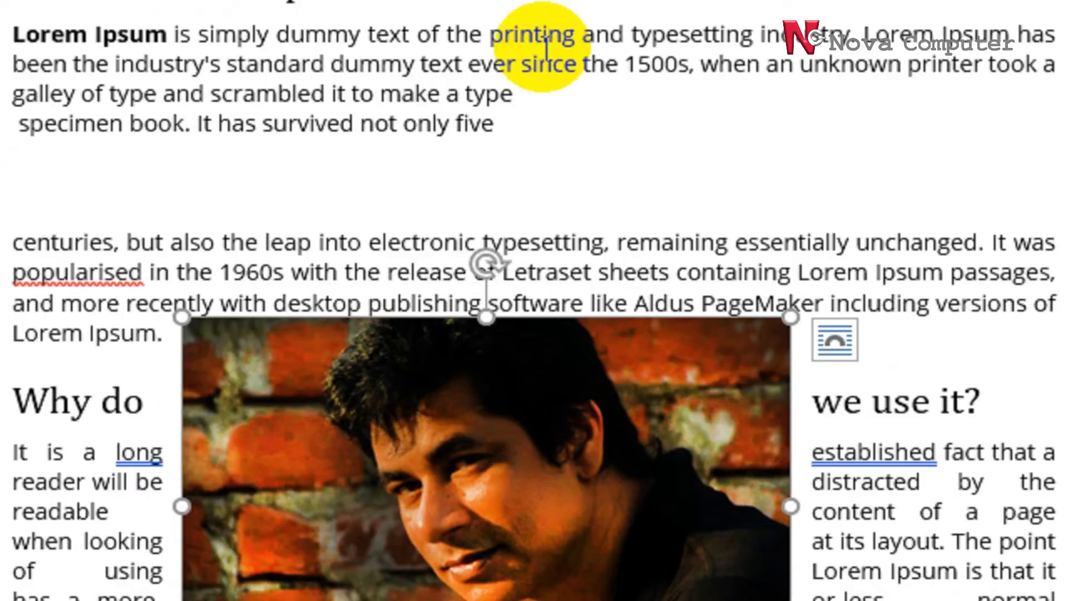
Give the photo a thick black border with a dashed line style
{"action": "left_click", "coordinate": [845, 85]}
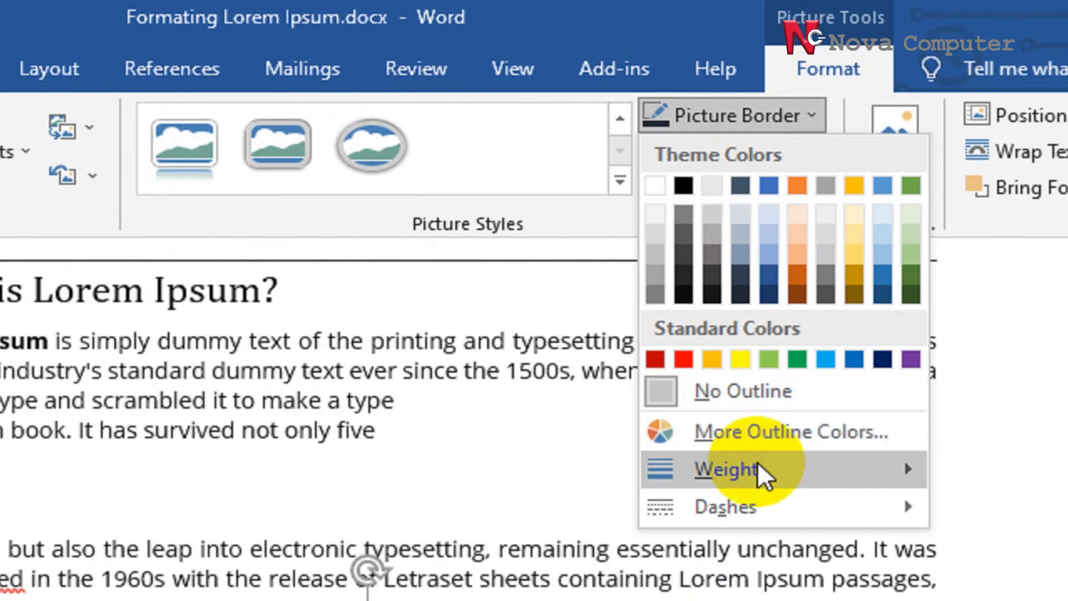
{"action": "mouse_move", "coordinate": [761, 478]}
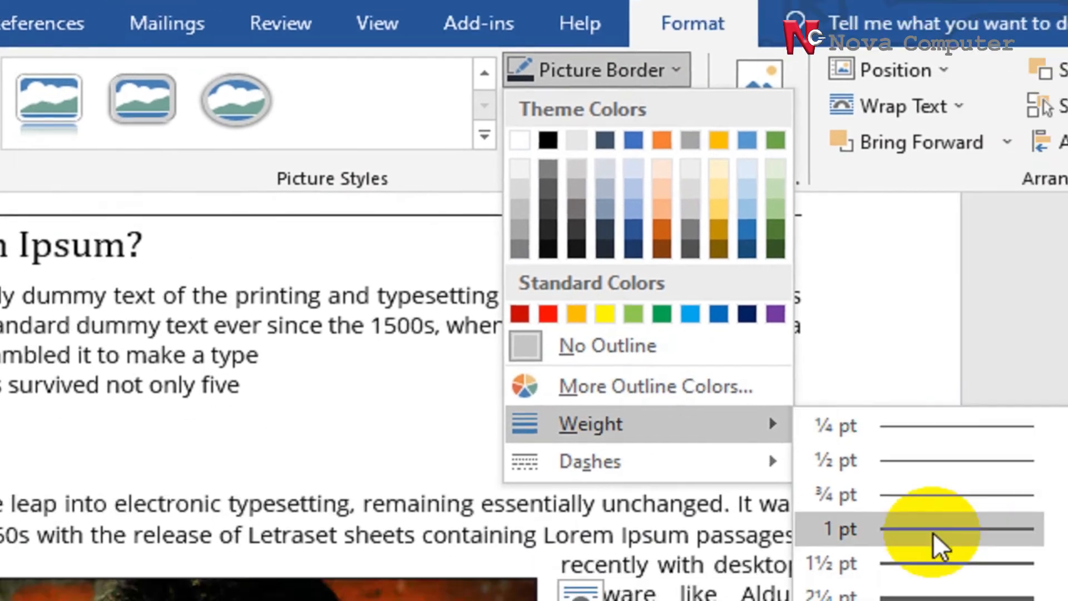
{"action": "left_click", "coordinate": [842, 528]}
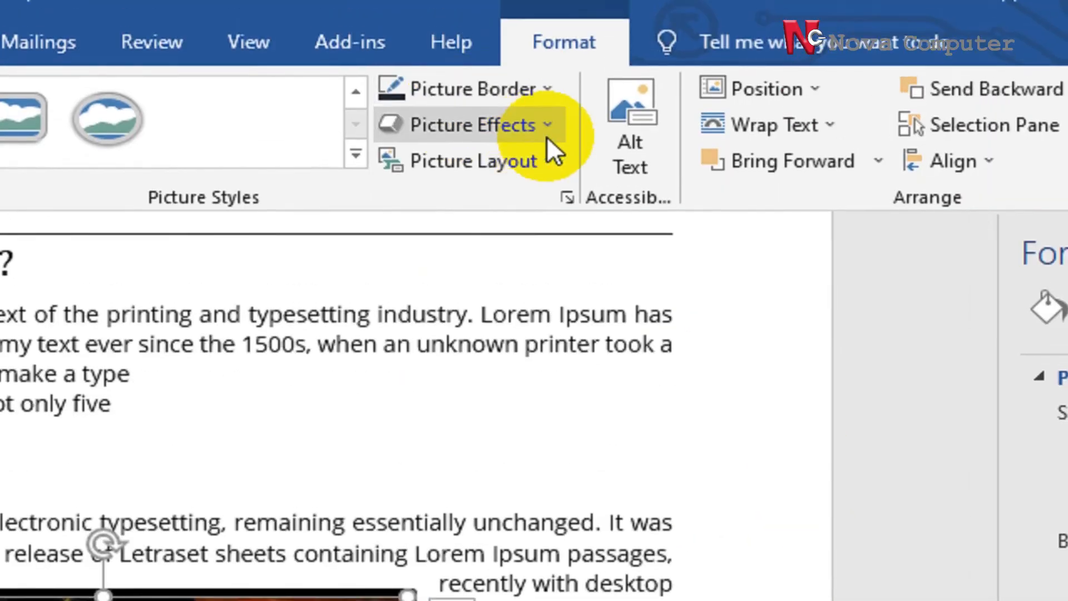
{"action": "left_click", "coordinate": [548, 90]}
{"action": "mouse_move", "coordinate": [537, 487]}
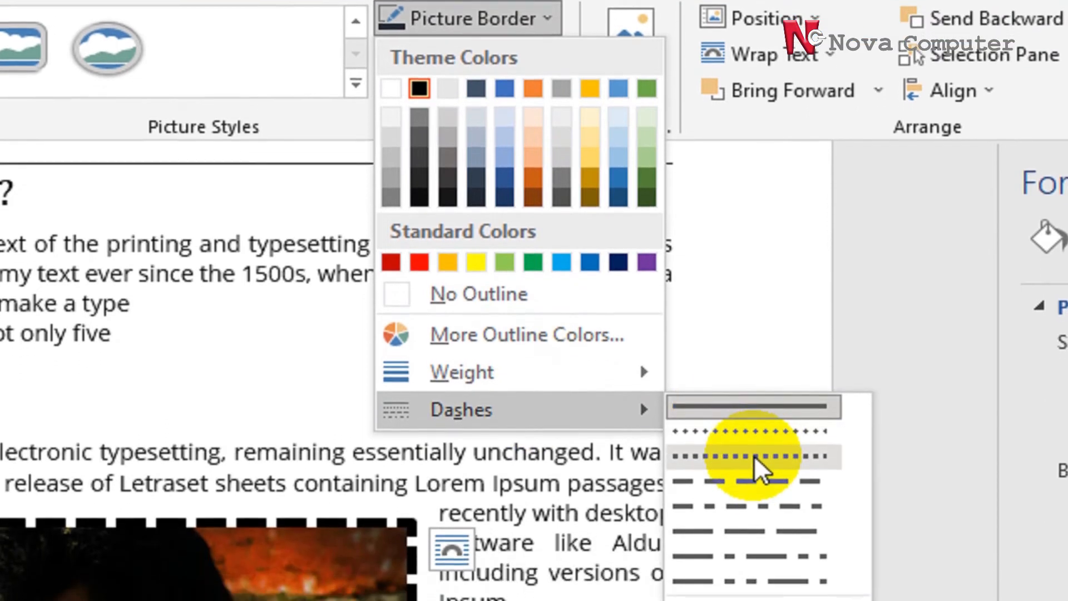
{"action": "left_click", "coordinate": [755, 512]}
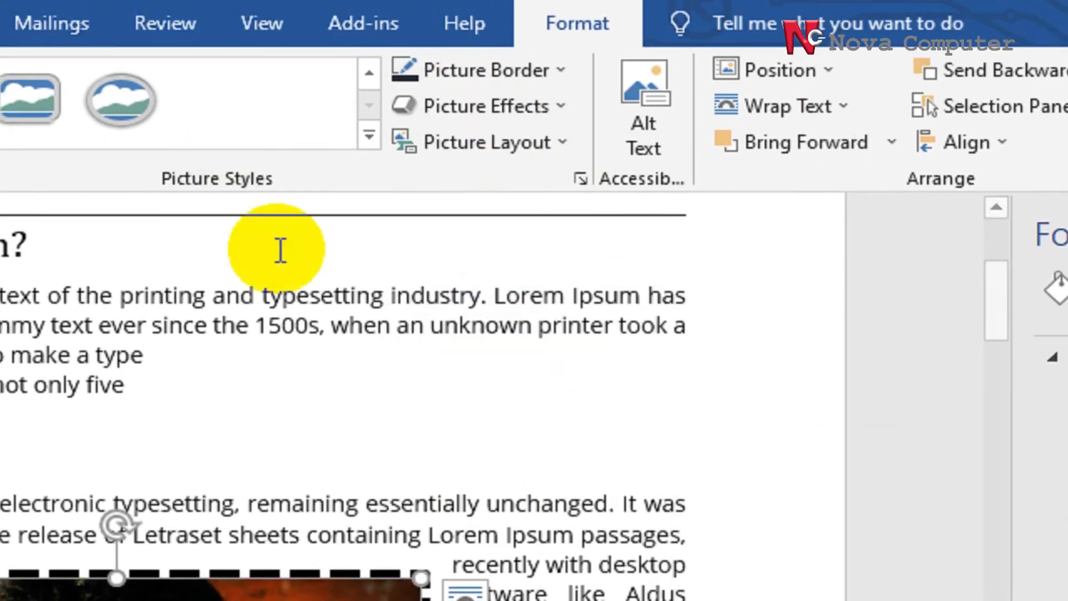
Preview the Glow and Soft Edges variations on the photo and try one of the Bevel effects
{"action": "left_click", "coordinate": [556, 105]}
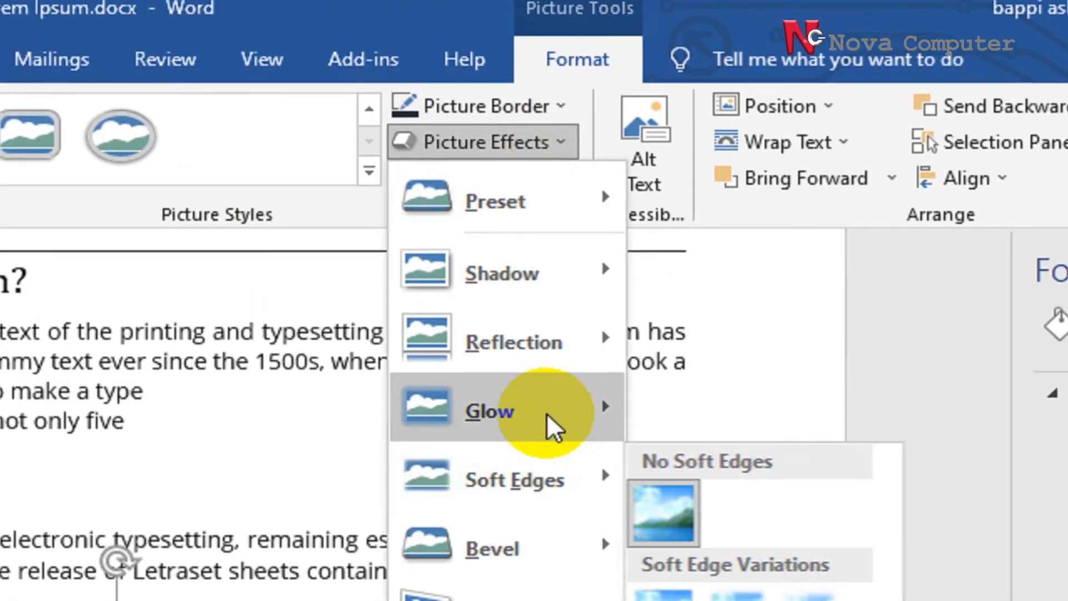
{"action": "mouse_move", "coordinate": [555, 428]}
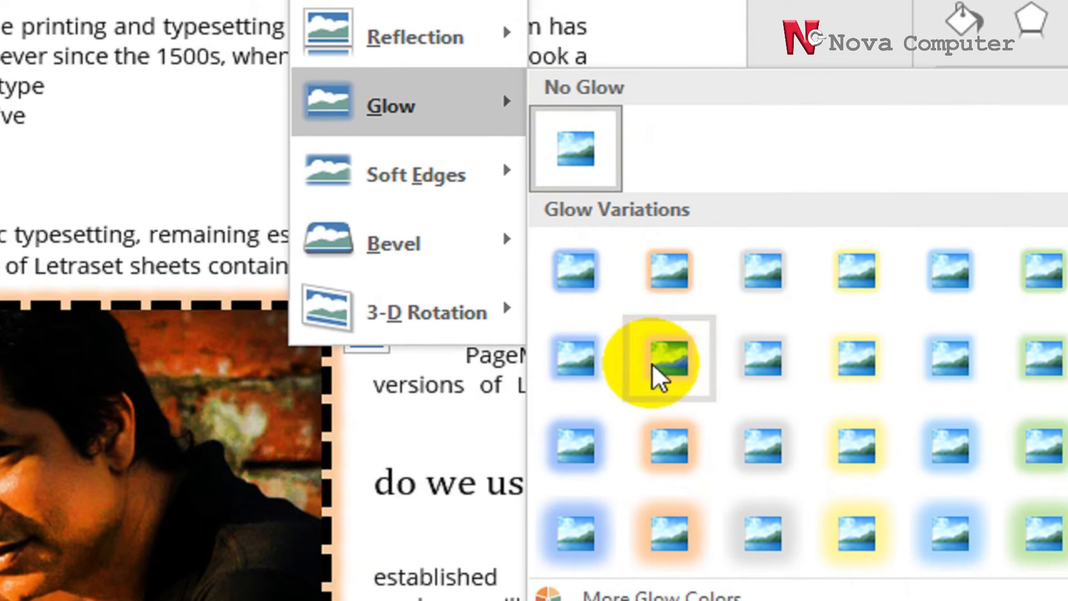
{"action": "mouse_move", "coordinate": [417, 192]}
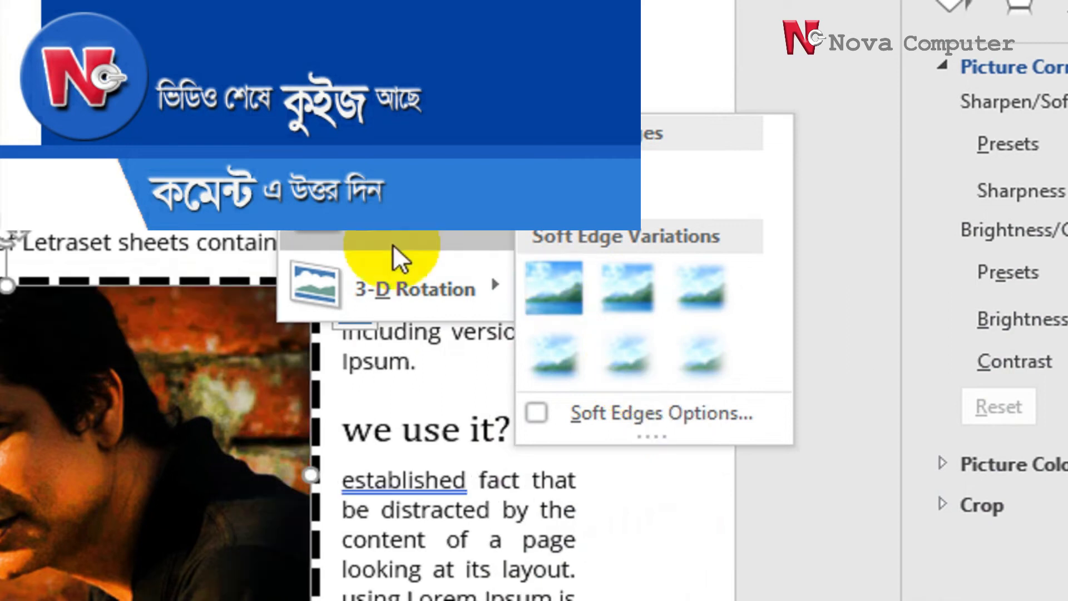
{"action": "mouse_move", "coordinate": [393, 245]}
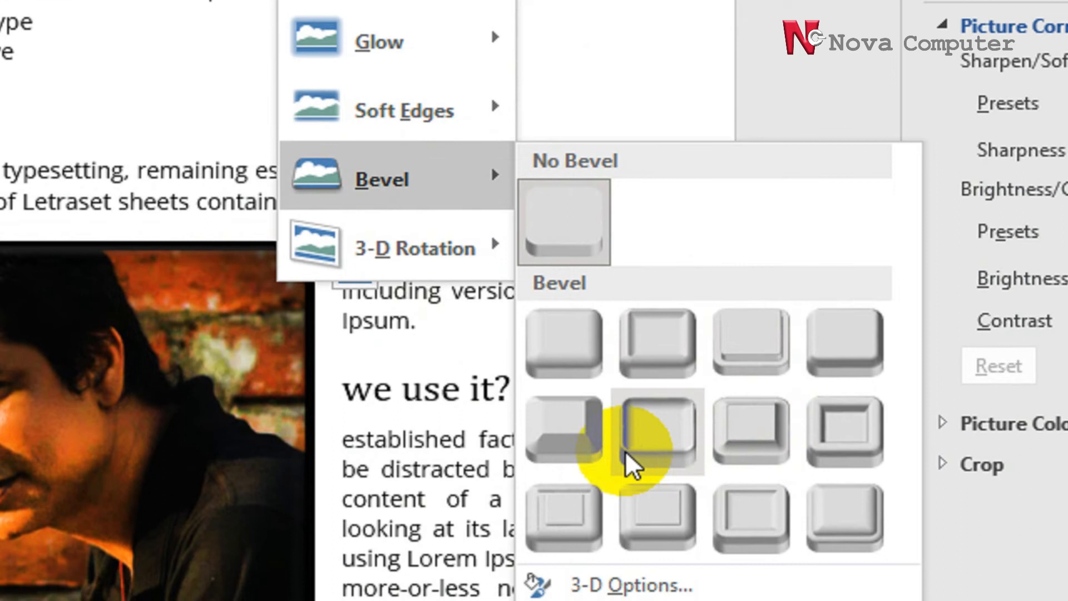
{"action": "left_click", "coordinate": [598, 451]}
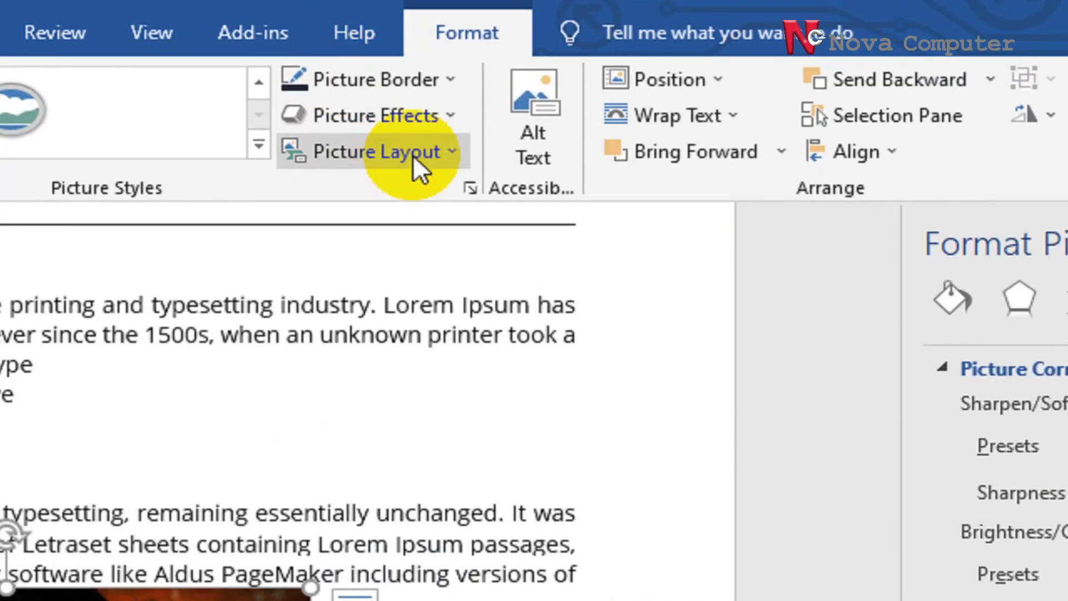
Convert the photo to a SmartArt graphic with the circular picture layout and enter "fet" as its caption
{"action": "left_click", "coordinate": [412, 154]}
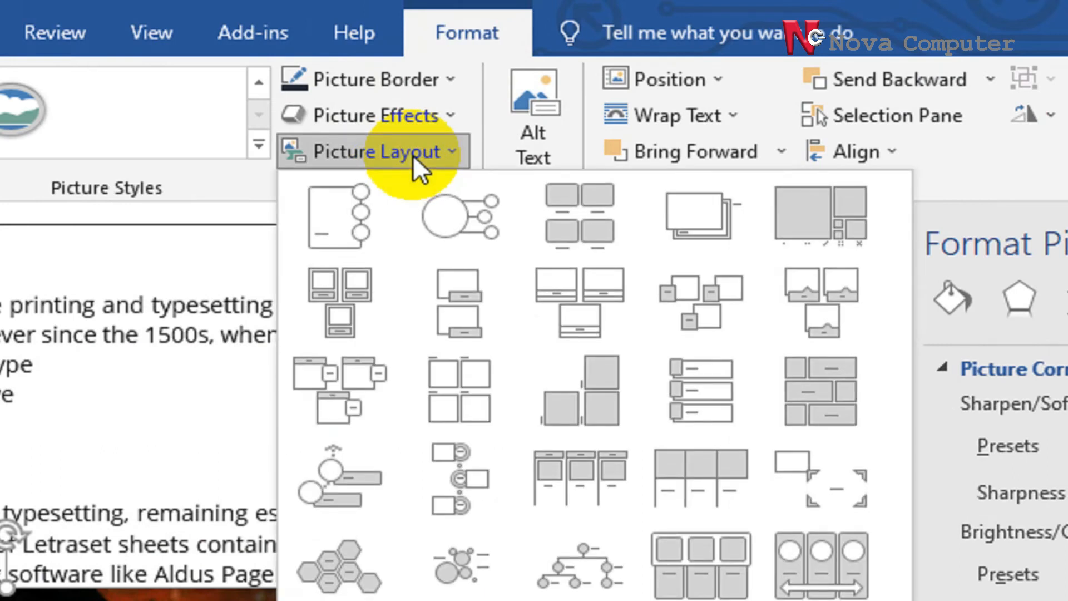
{"action": "left_click", "coordinate": [439, 229]}
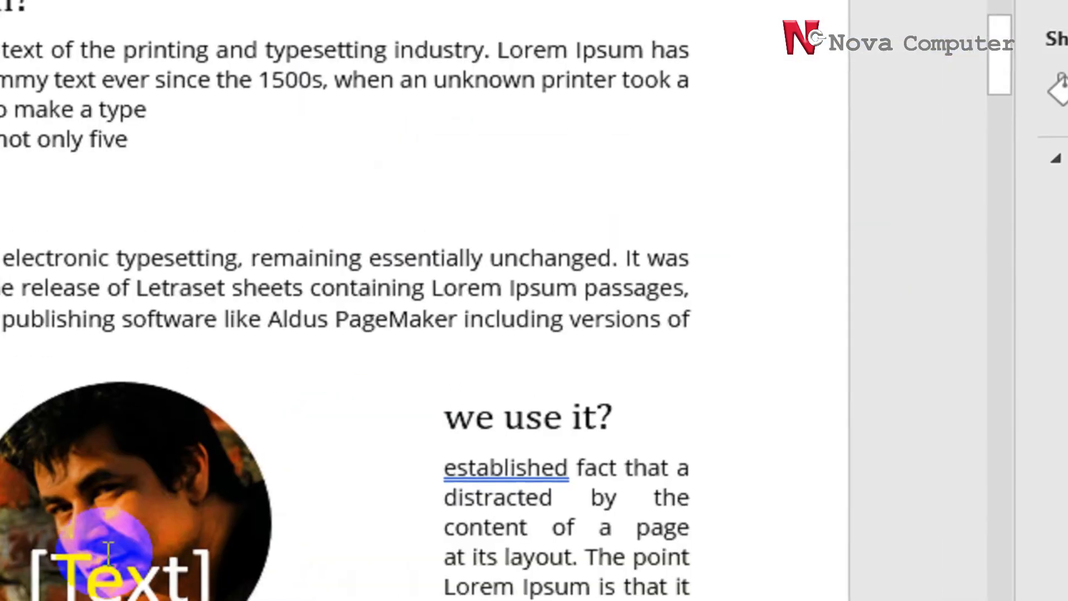
{"action": "left_click", "coordinate": [220, 488]}
{"action": "type", "text": "fet"}
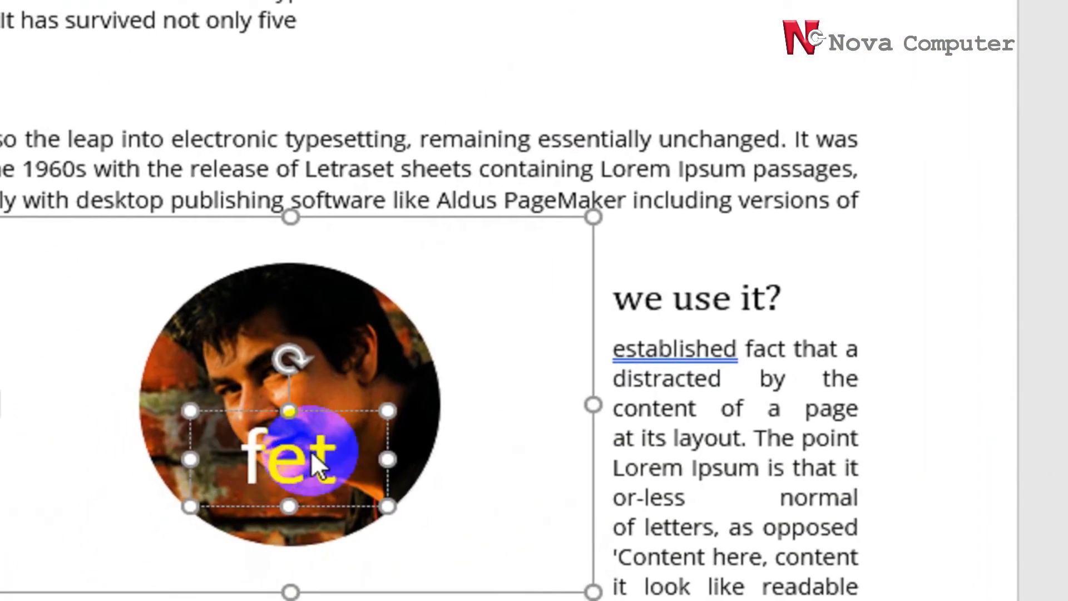
{"action": "key", "text": "BackSpace"}
{"action": "key", "text": "BackSpace"}
{"action": "key", "text": "BackSpace"}
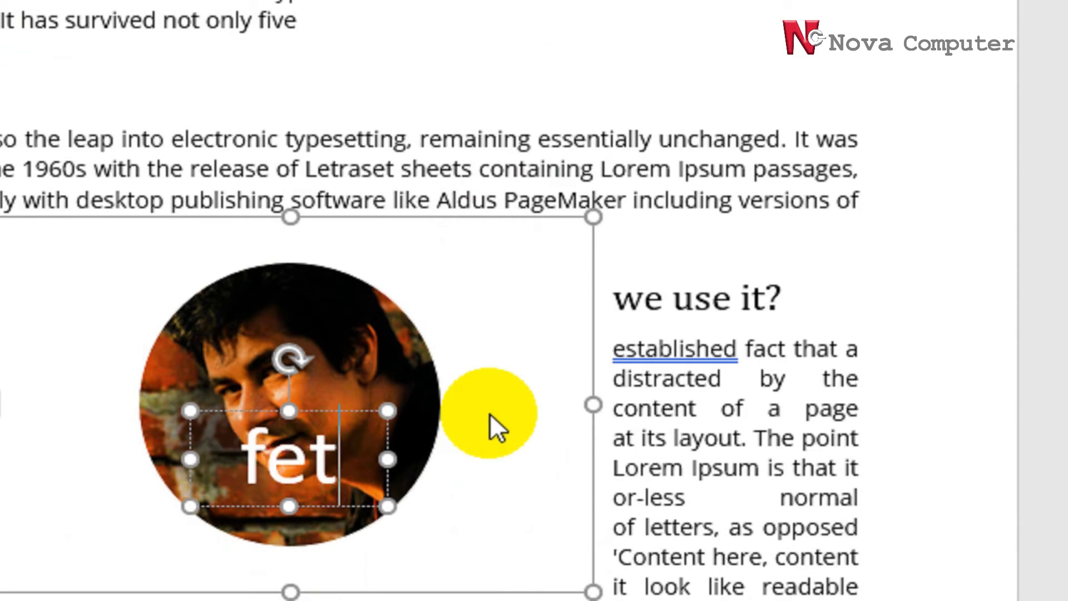
{"action": "left_click", "coordinate": [271, 452]}
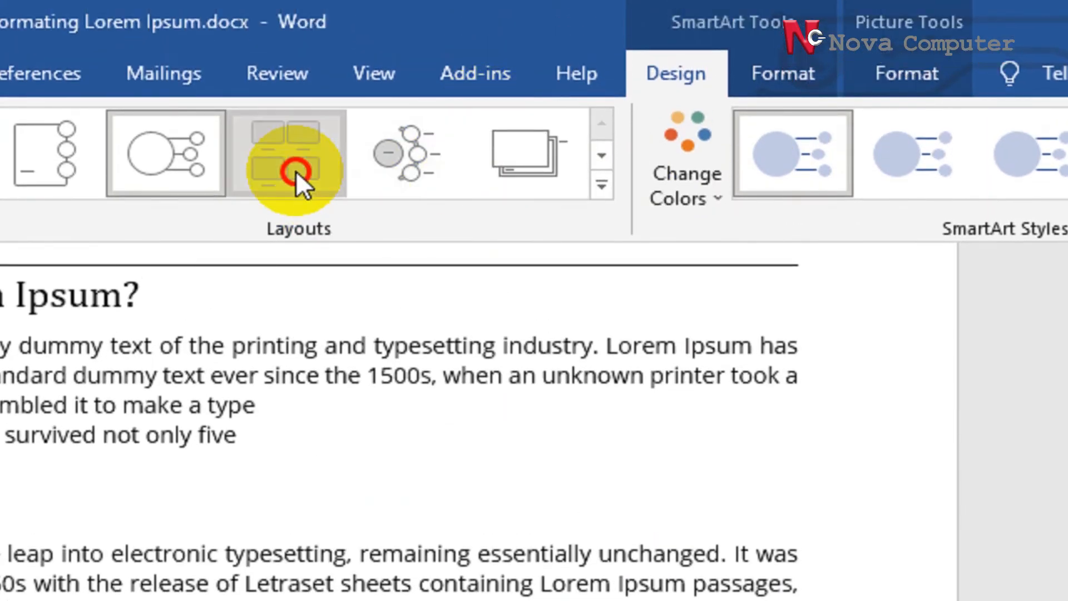
Try other SmartArt layouts on the photo graphic, including Radial Picture List, and finish on the offset framed-picture layout
{"action": "left_click", "coordinate": [296, 171]}
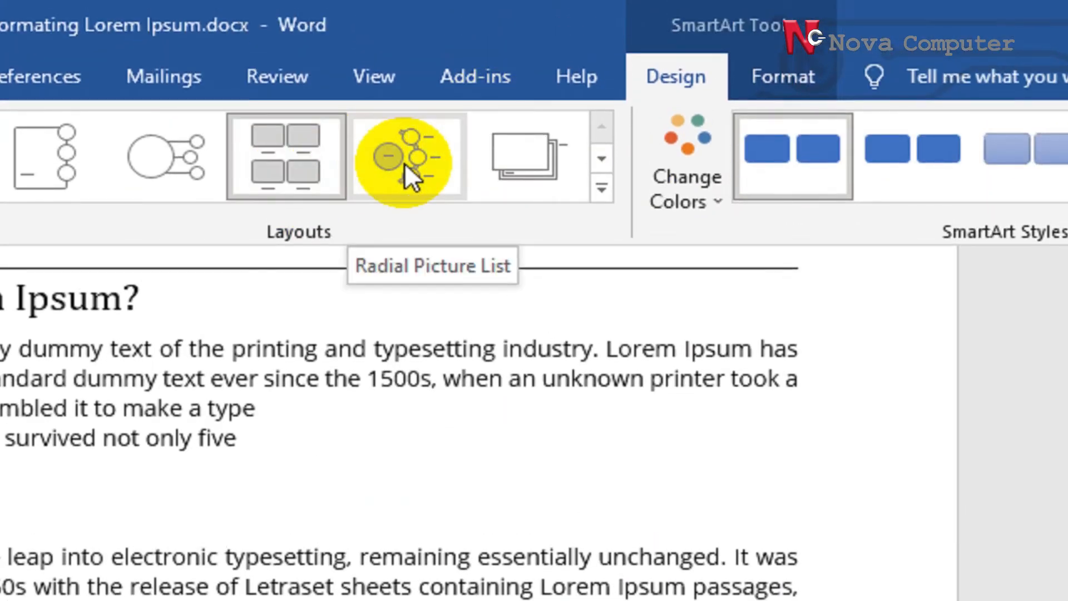
{"action": "left_click", "coordinate": [70, 167]}
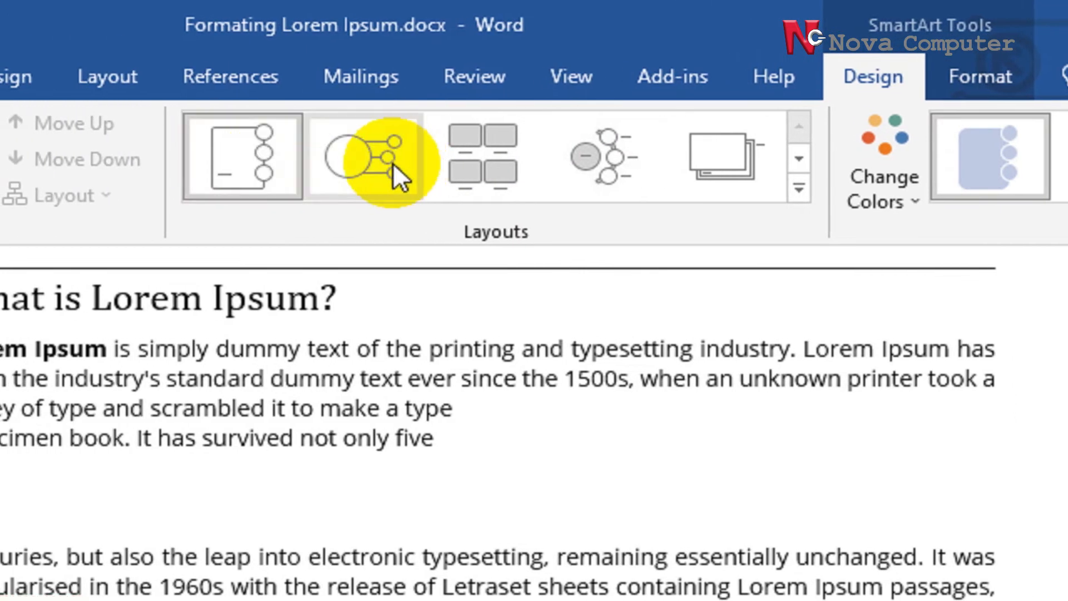
{"action": "left_click", "coordinate": [393, 162]}
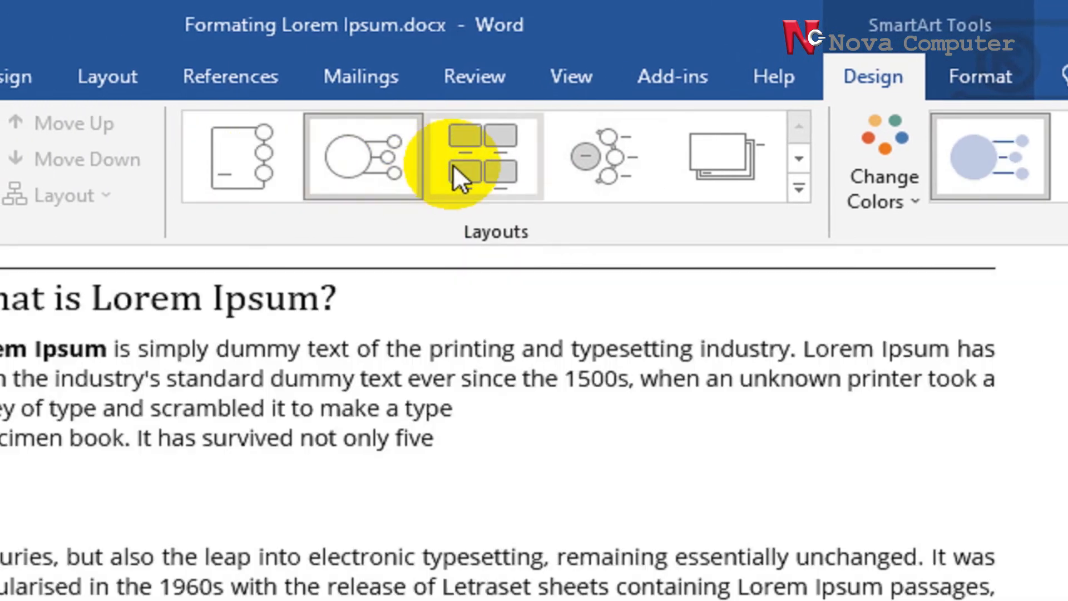
{"action": "left_click", "coordinate": [624, 170]}
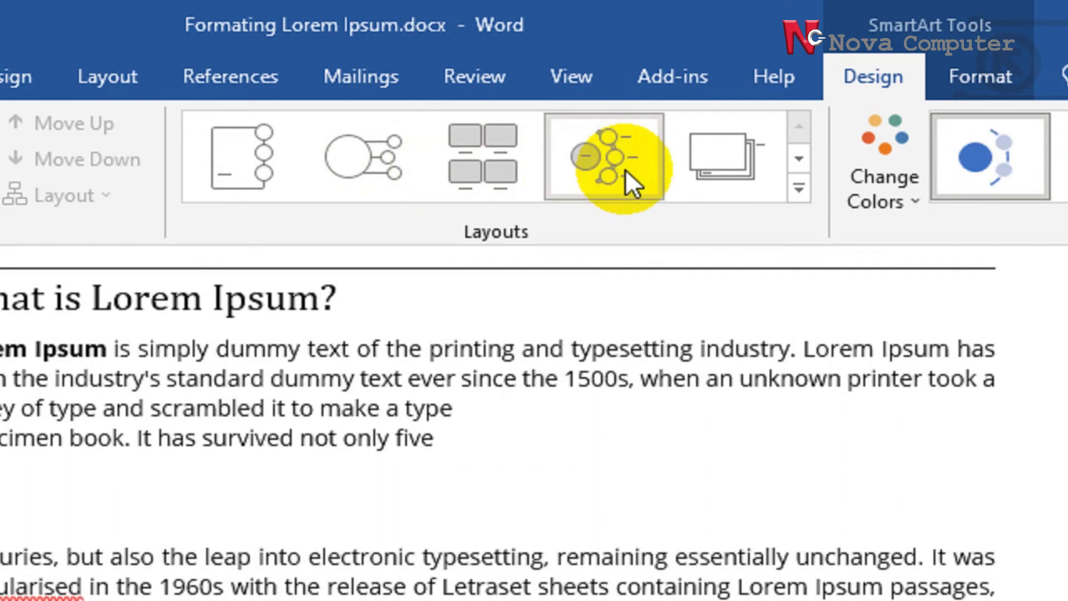
{"action": "left_click", "coordinate": [711, 170]}
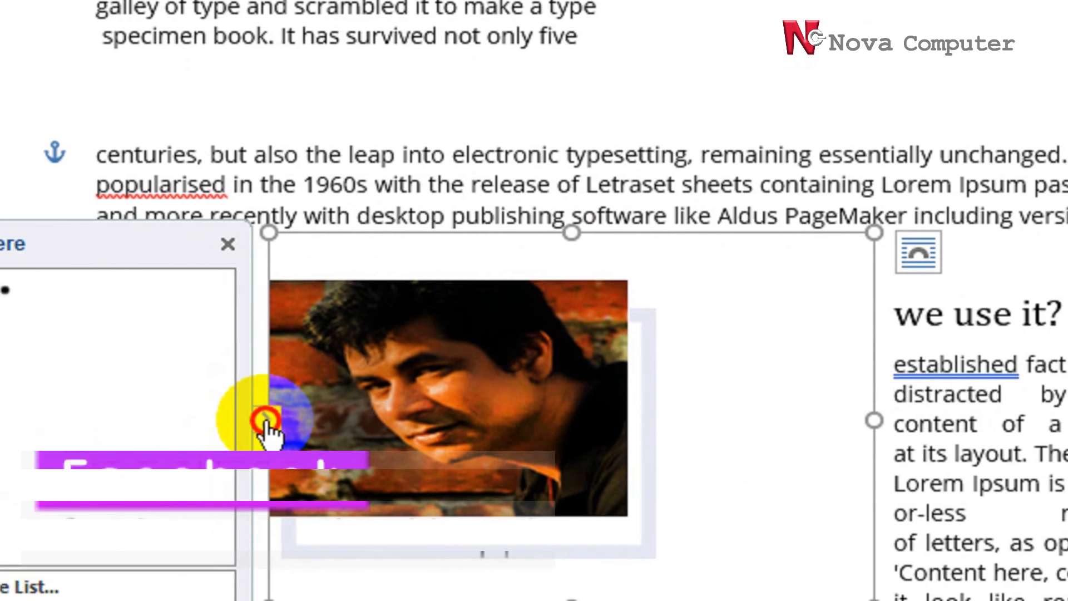
Collapse the SmartArt text pane and shrink the graphic slightly from its upper-left corner
{"action": "left_click", "coordinate": [265, 420]}
{"action": "left_click_drag", "start_coordinate": [268, 234], "coordinate": [317, 243]}
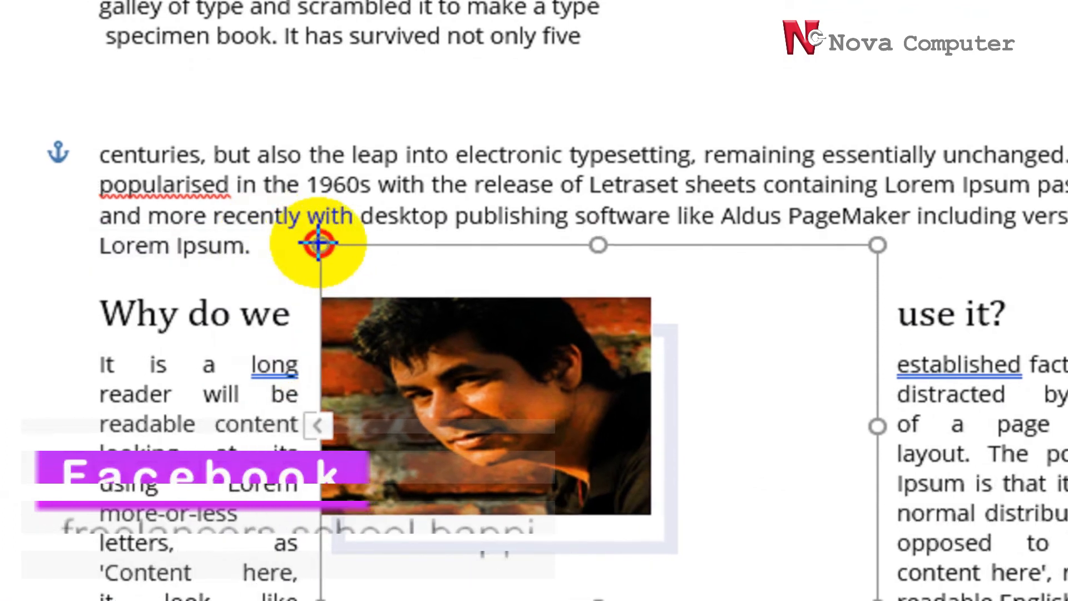
Undo the SmartArt resizing, layout changes, caption and conversion to restore the plain photo
{"action": "key", "text": "ctrl+z"}
{"action": "key", "text": "ctrl+z"}
{"action": "key", "text": "ctrl+z"}
{"action": "key", "text": "ctrl+z"}
{"action": "key", "text": "ctrl+z"}
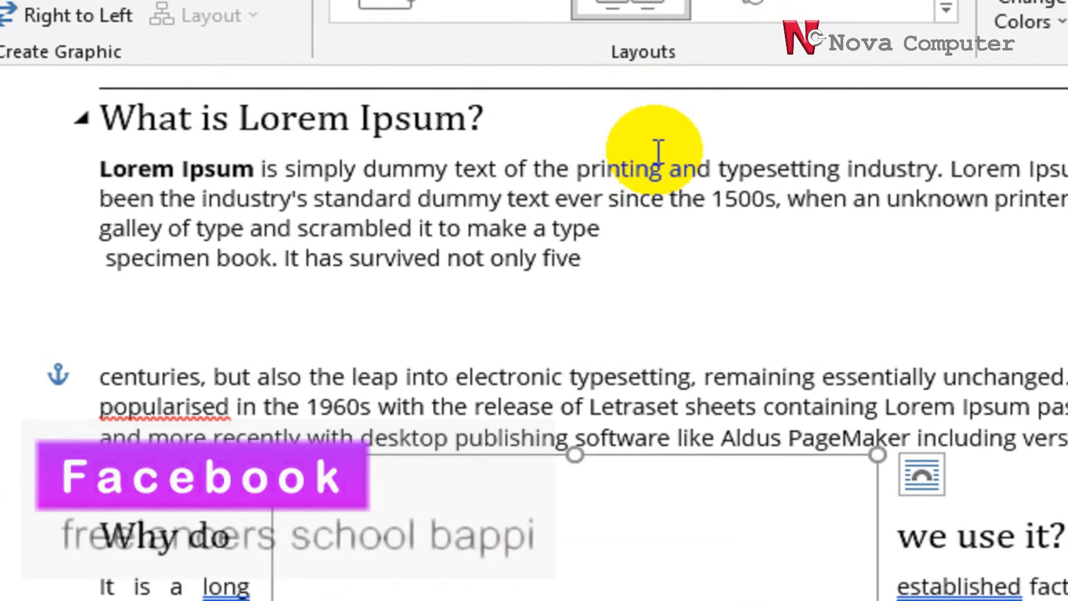
{"action": "key", "text": "ctrl+z"}
{"action": "key", "text": "ctrl+z"}
{"action": "key", "text": "ctrl+z"}
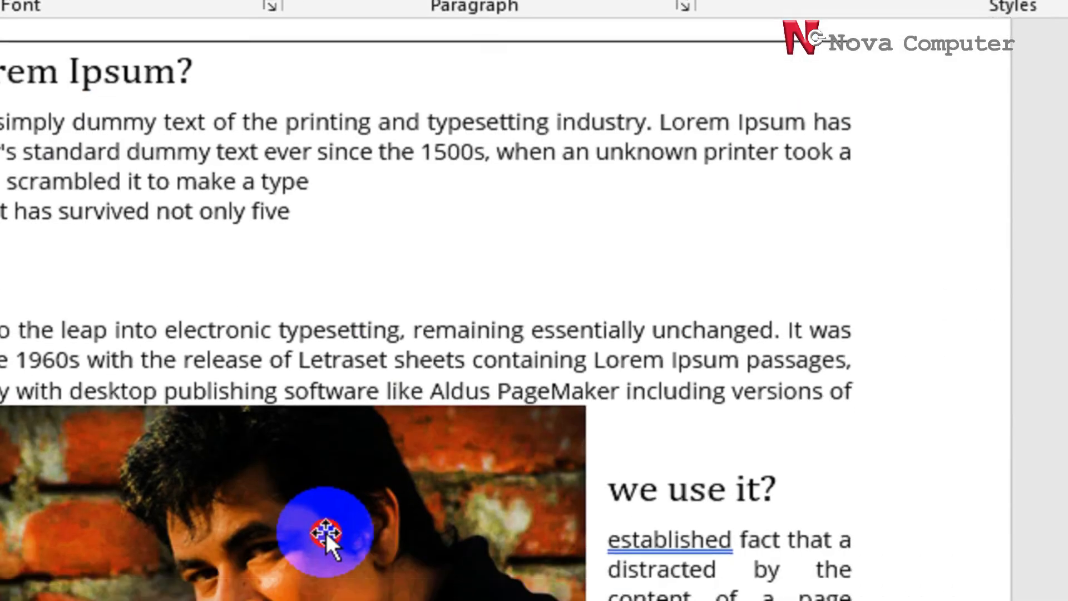
Select the photo and look over the picture layouts available for converting it to SmartArt
{"action": "left_click", "coordinate": [326, 532]}
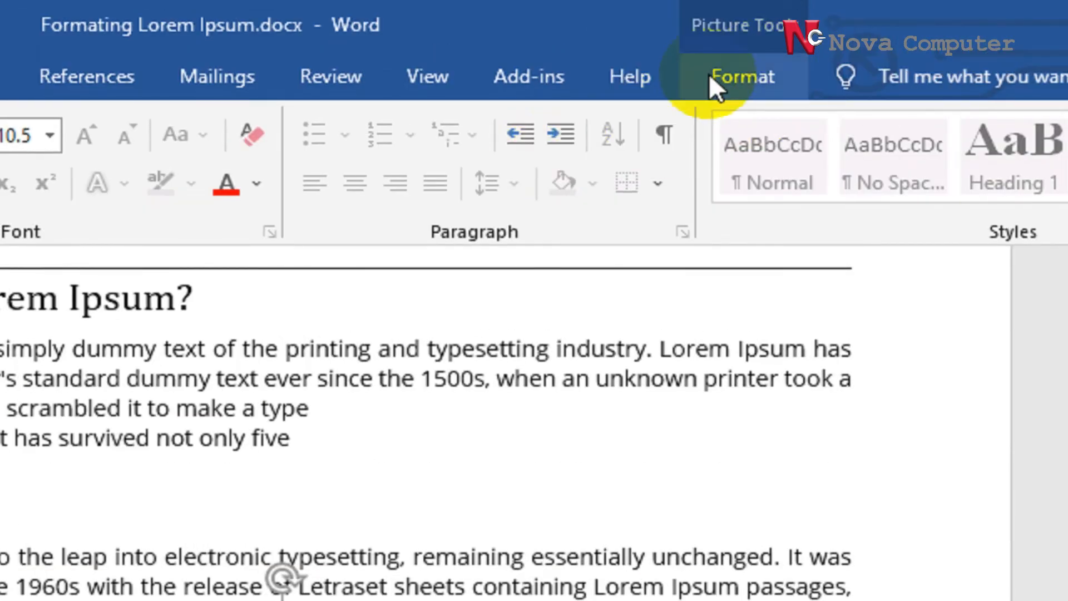
{"action": "left_click", "coordinate": [709, 77]}
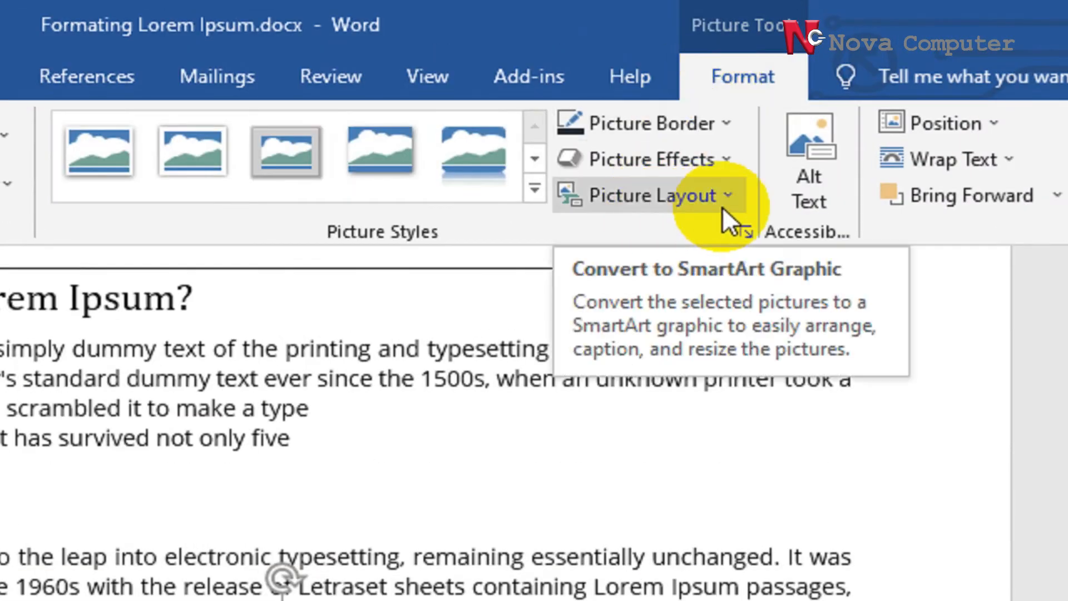
{"action": "left_click", "coordinate": [727, 221]}
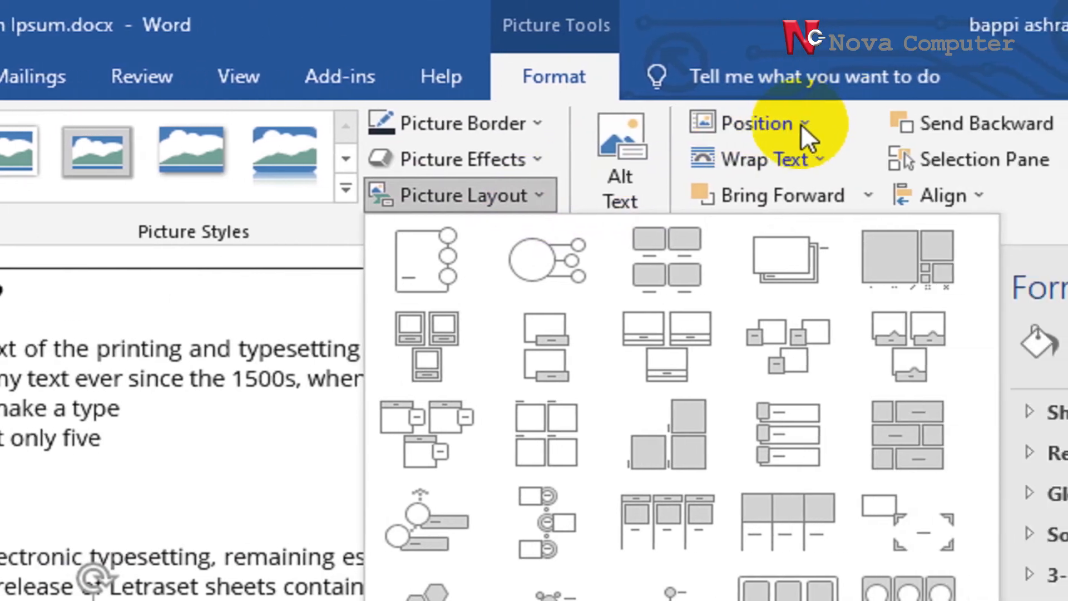
Try the photo at the page's top left with text wrapping, and settle on the bottom-center position
{"action": "left_click", "coordinate": [766, 119]}
{"action": "left_click", "coordinate": [721, 325]}
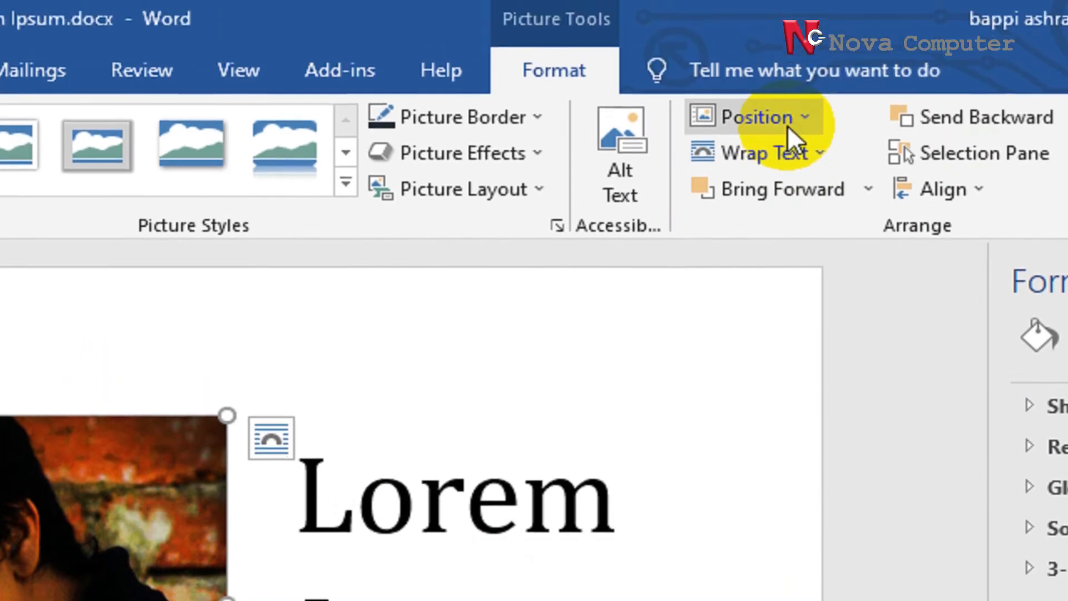
{"action": "left_click", "coordinate": [789, 128]}
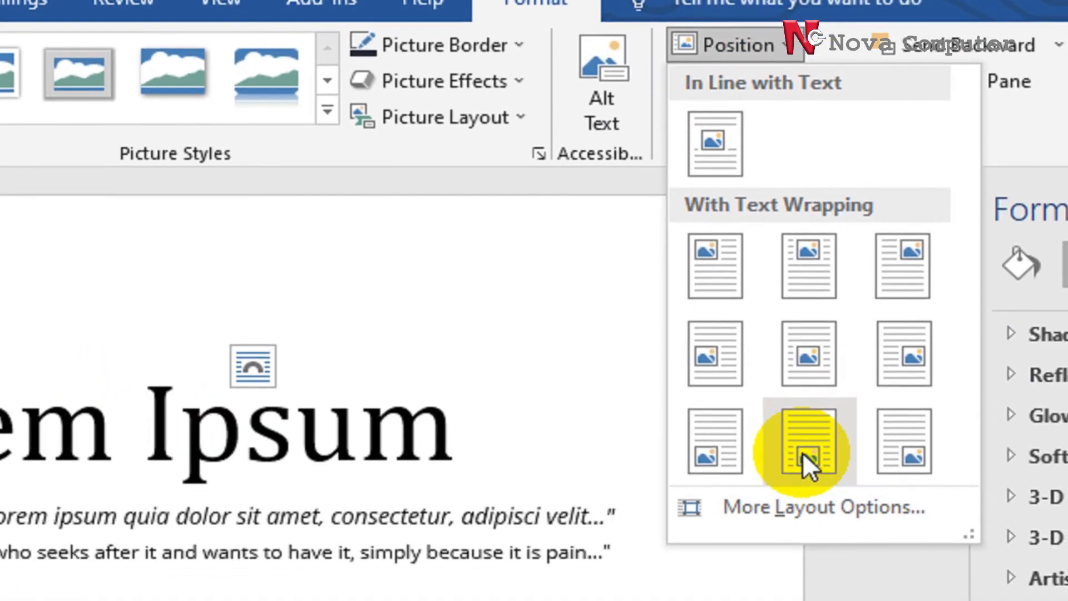
{"action": "left_click", "coordinate": [824, 519]}
Review the photo's advanced layout position settings and close them without changing anything
{"action": "scroll", "coordinate": [807, 450], "scroll_direction": "up", "scroll_amount": 5}
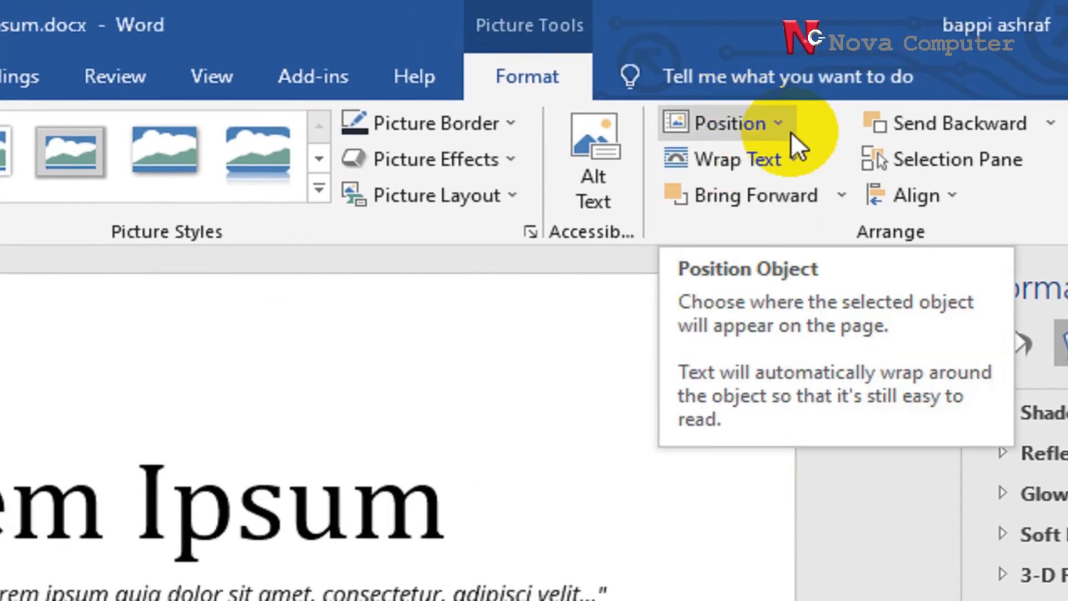
{"action": "left_click", "coordinate": [746, 123]}
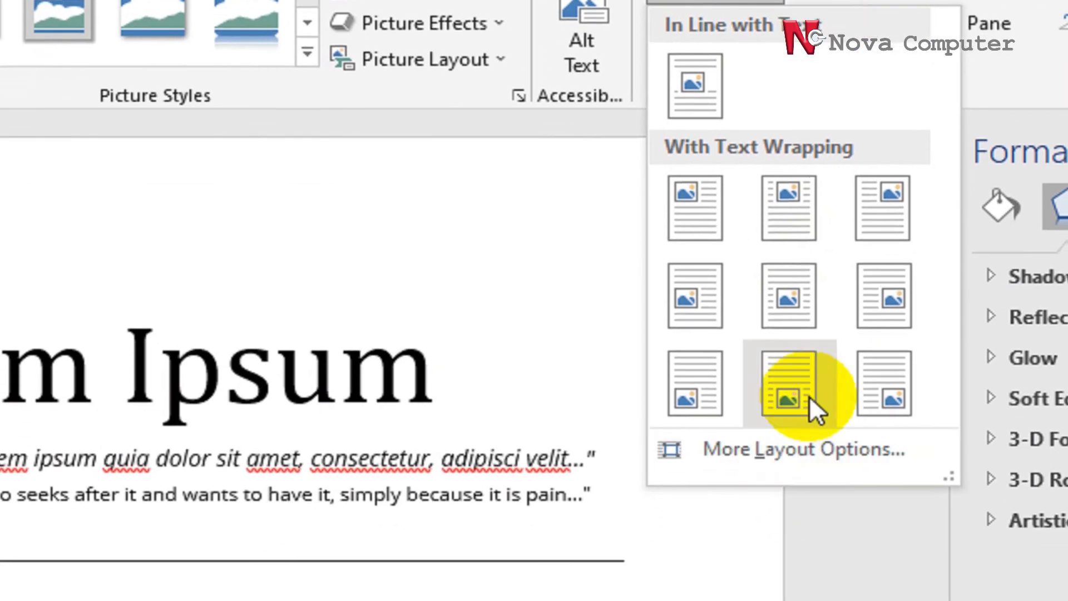
{"action": "left_click", "coordinate": [801, 447]}
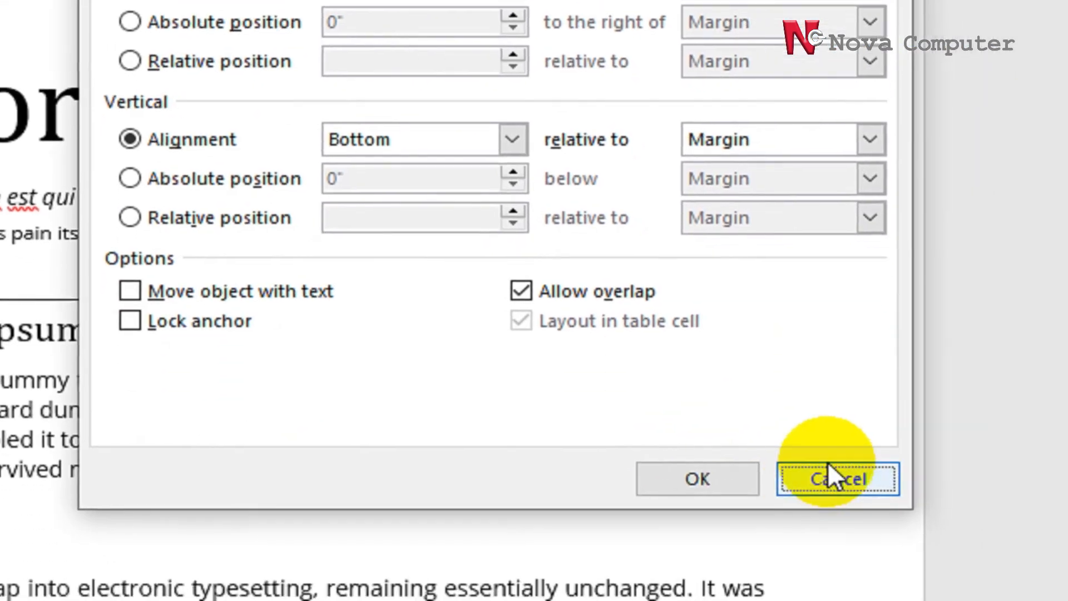
{"action": "left_click", "coordinate": [828, 468]}
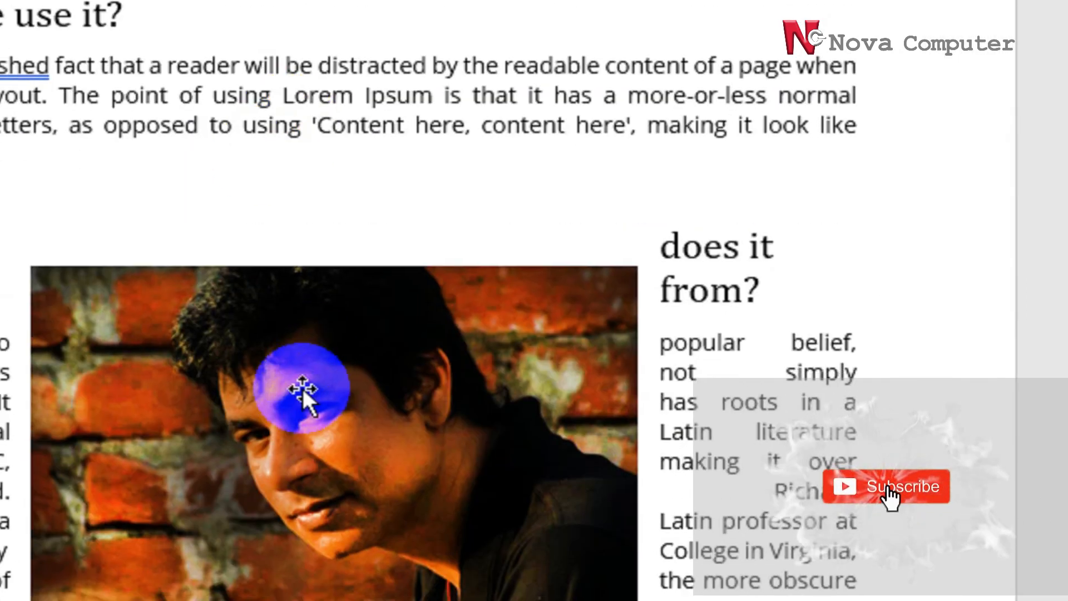
Select the photo in the document and set its text wrapping to Tight
{"action": "left_click", "coordinate": [302, 412]}
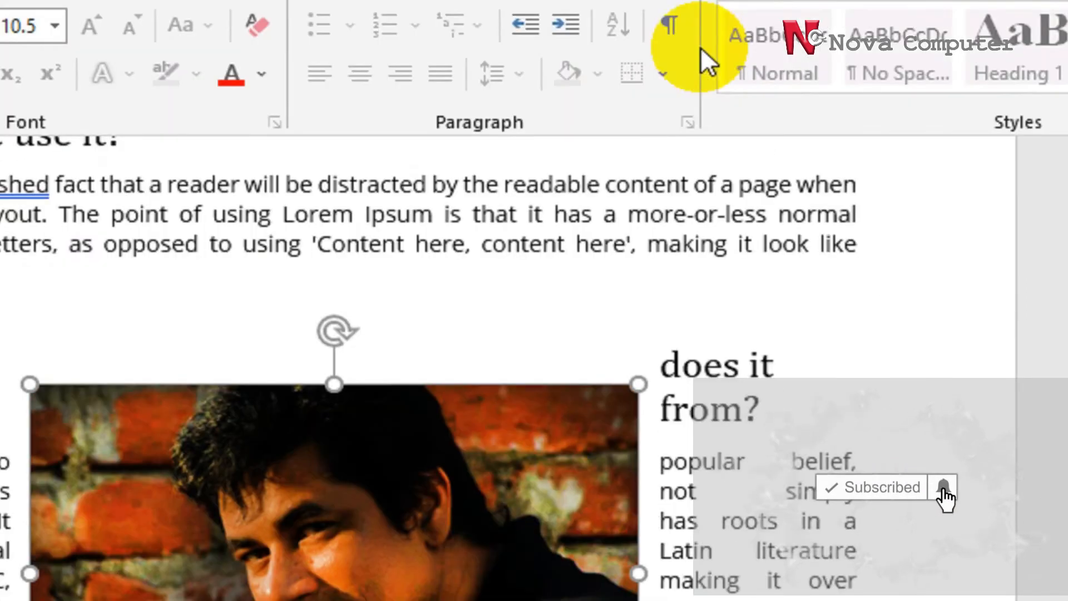
{"action": "left_click", "coordinate": [746, 75]}
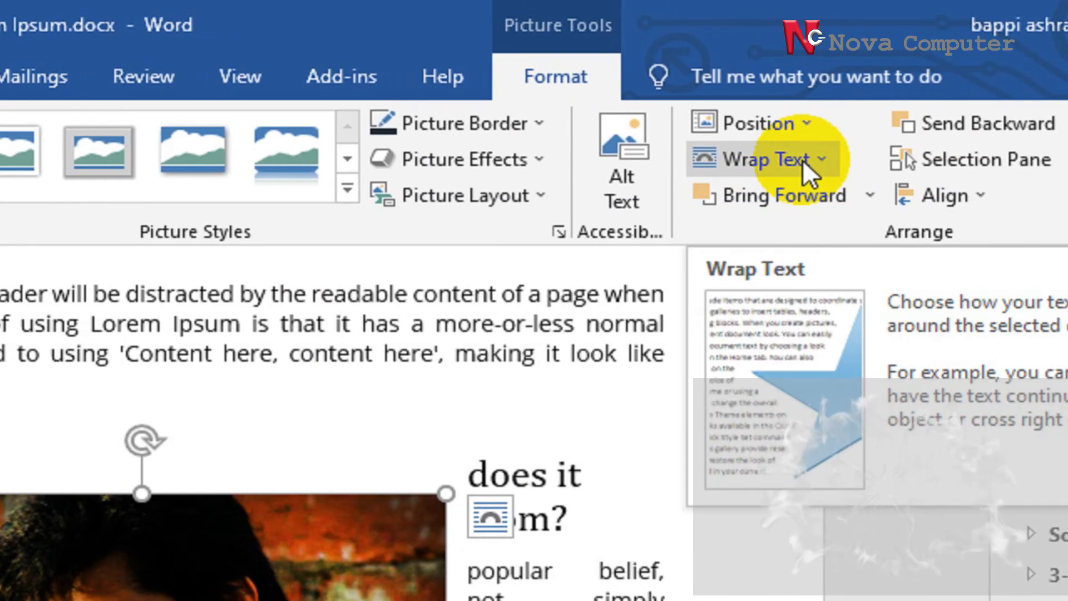
{"action": "left_click", "coordinate": [803, 159]}
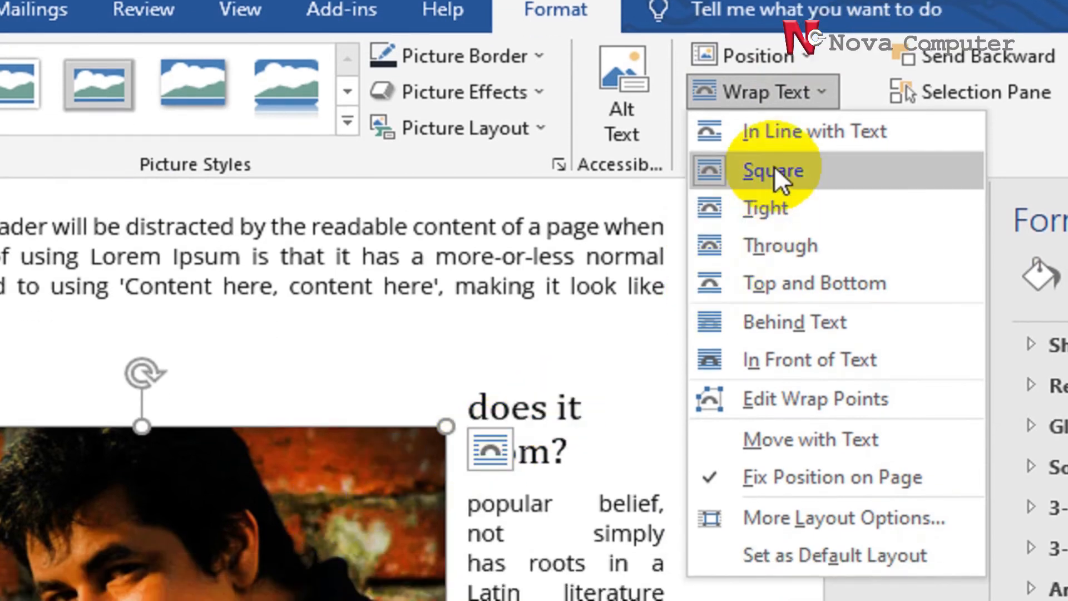
{"action": "left_click", "coordinate": [792, 208]}
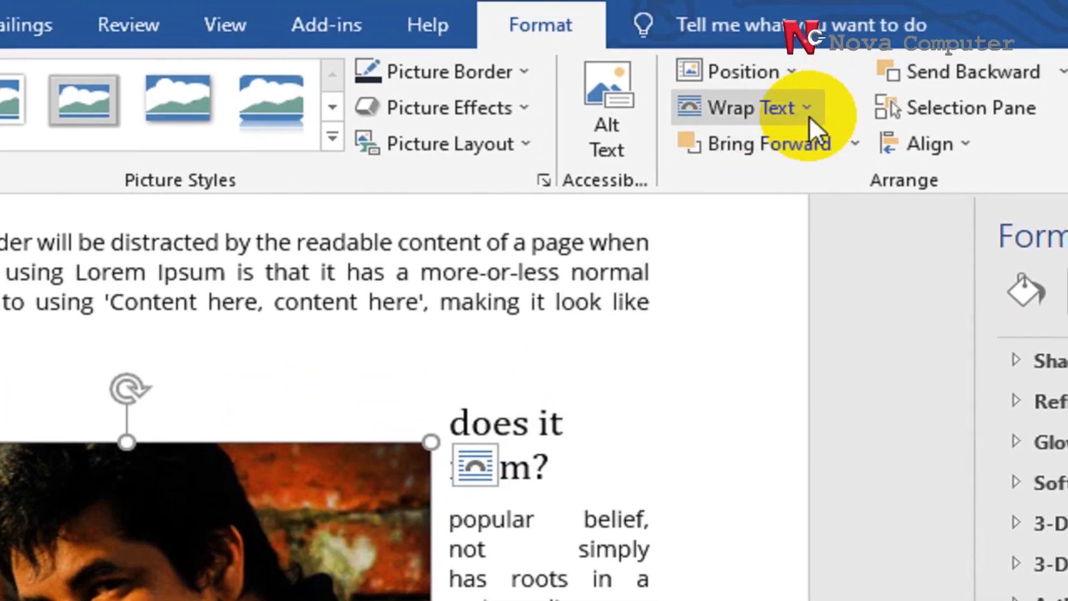
Edit the photo's wrap points, pulling its wrap boundary outward above the photo and on both its left and right sides
{"action": "left_click", "coordinate": [818, 44]}
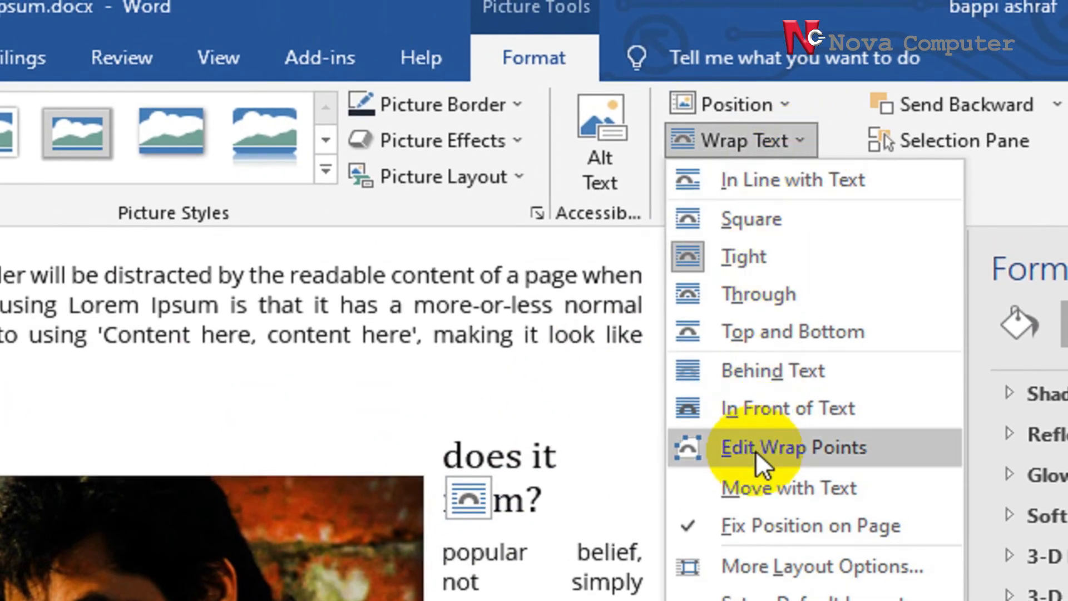
{"action": "left_click", "coordinate": [756, 450]}
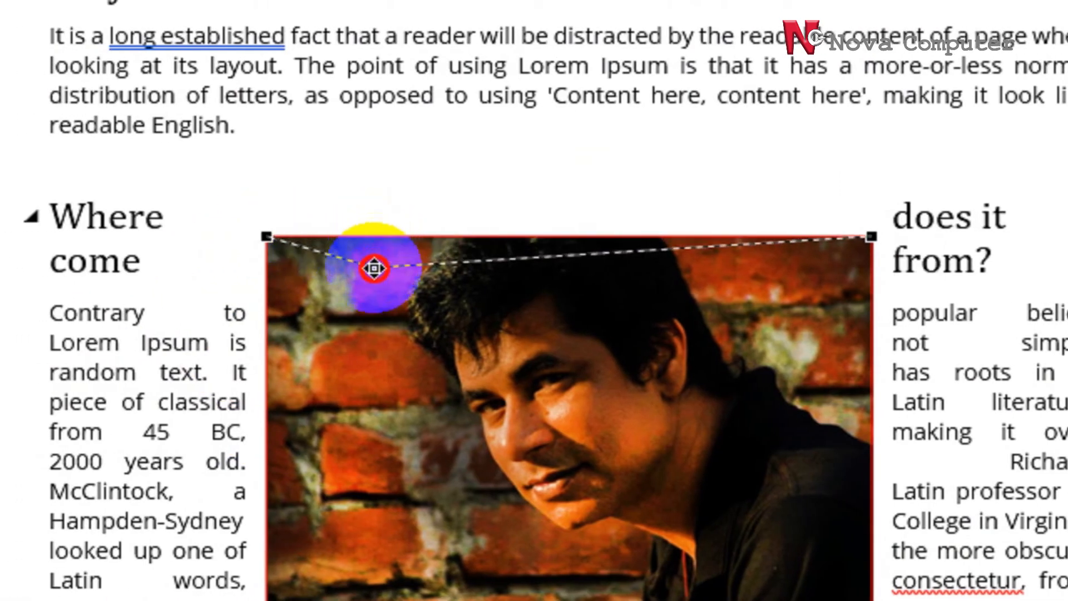
{"action": "left_click_drag", "start_coordinate": [373, 292], "coordinate": [380, 47]}
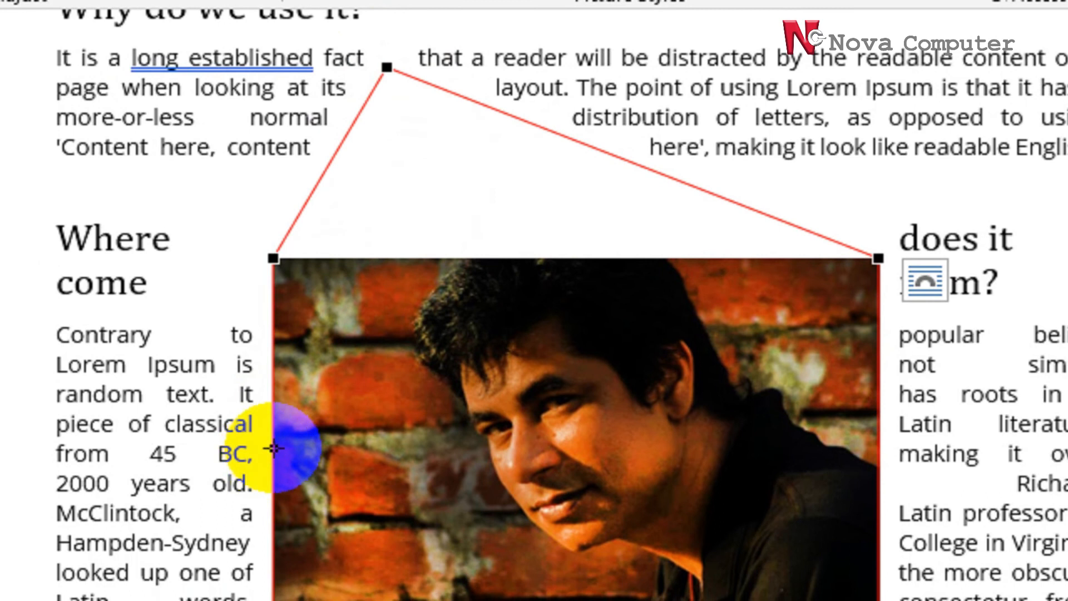
{"action": "left_click_drag", "start_coordinate": [273, 448], "coordinate": [160, 445]}
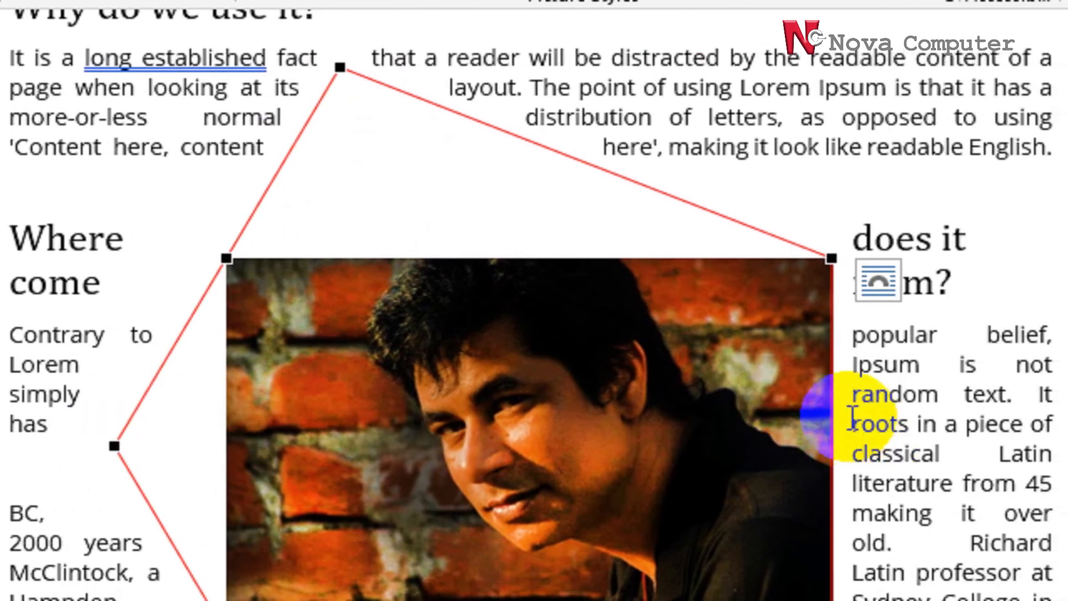
{"action": "mouse_move", "coordinate": [832, 425]}
{"action": "left_mouse_down"}
{"action": "mouse_move", "coordinate": [910, 424]}
{"action": "mouse_move", "coordinate": [813, 425]}
{"action": "left_mouse_up"}
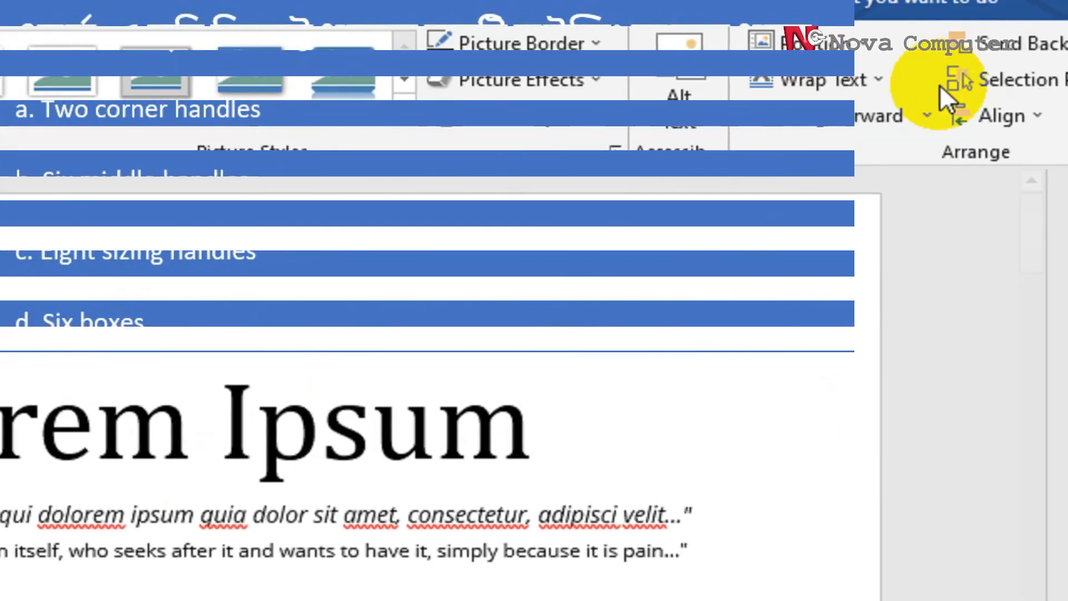
Look over the text flowing around the photo, and undo the wrap point edits
{"action": "scroll", "coordinate": [239, 458], "scroll_direction": "down", "scroll_amount": 3}
{"action": "left_click", "coordinate": [267, 450]}
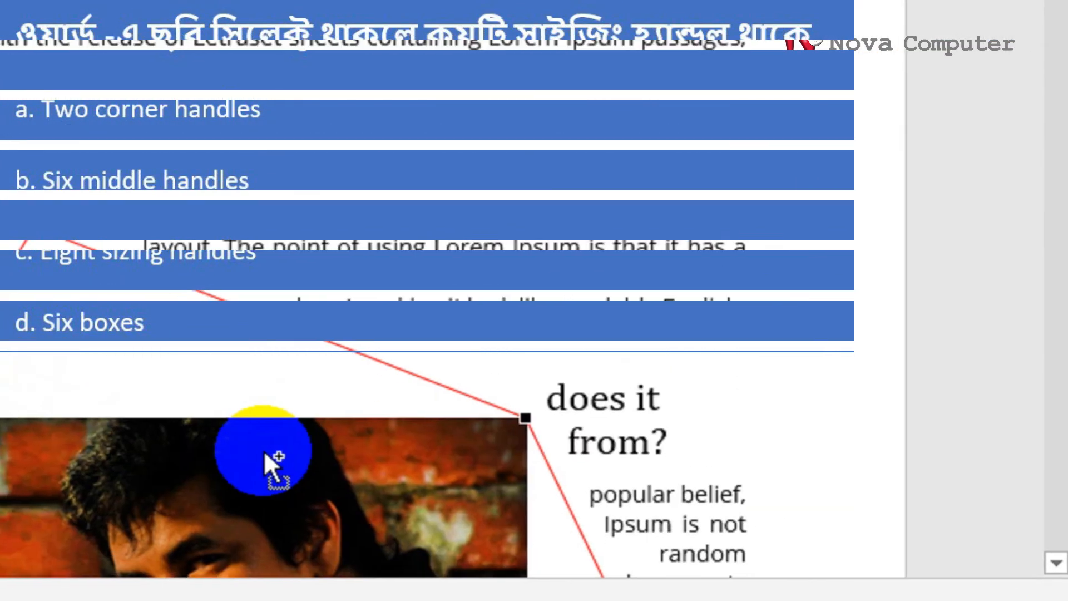
{"action": "scroll", "coordinate": [267, 451], "scroll_direction": "down", "scroll_amount": 5}
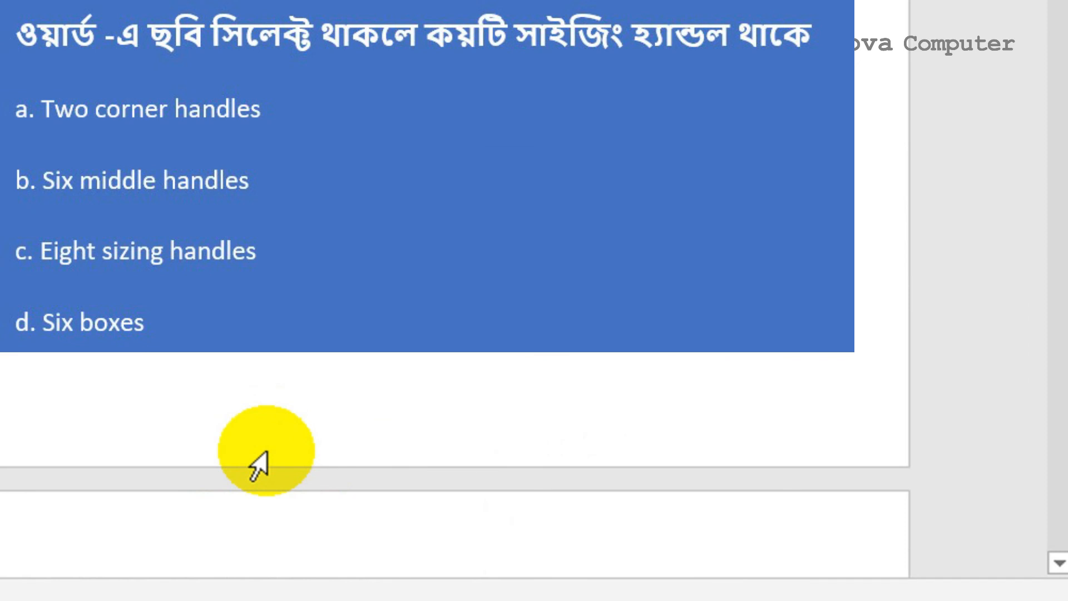
{"action": "scroll", "coordinate": [258, 466], "scroll_direction": "up", "scroll_amount": 5}
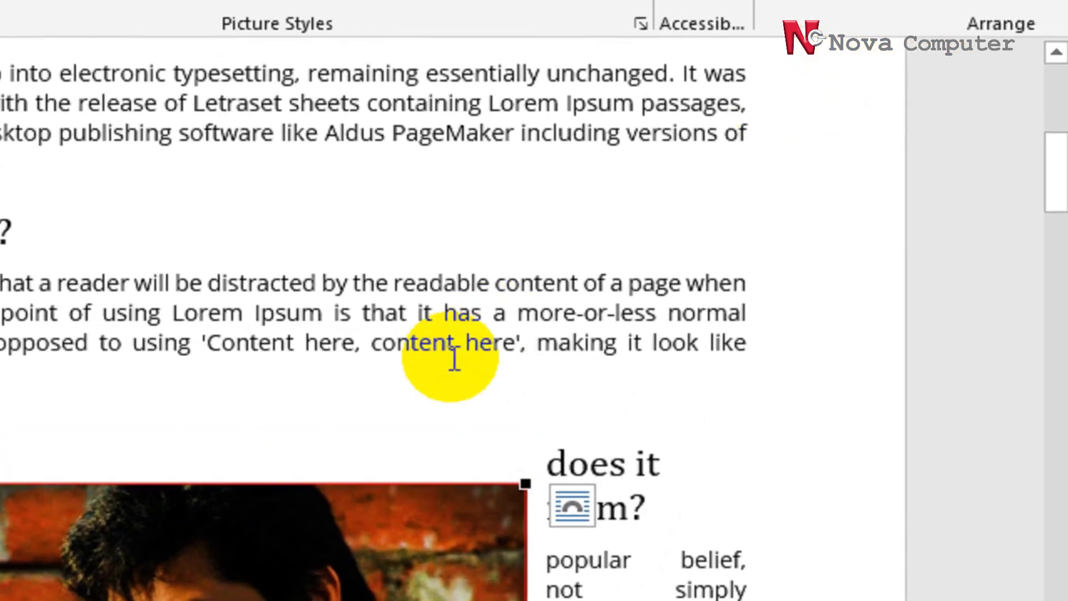
{"action": "left_click", "coordinate": [346, 544]}
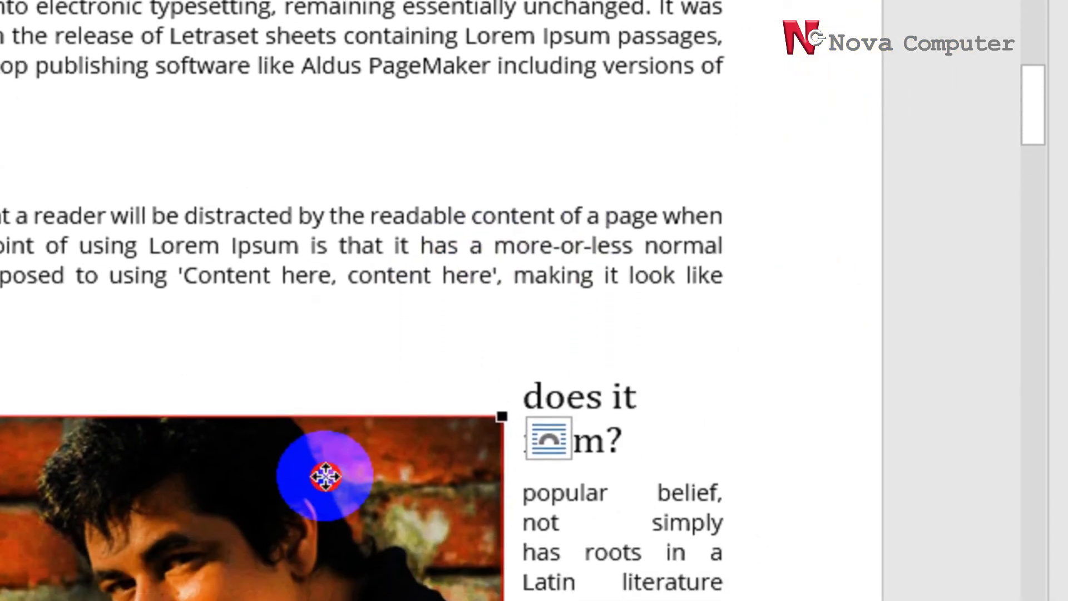
Crop the photo on its left, right and bottom sides to frame the man's face, and apply the crop
{"action": "left_click", "coordinate": [984, 268]}
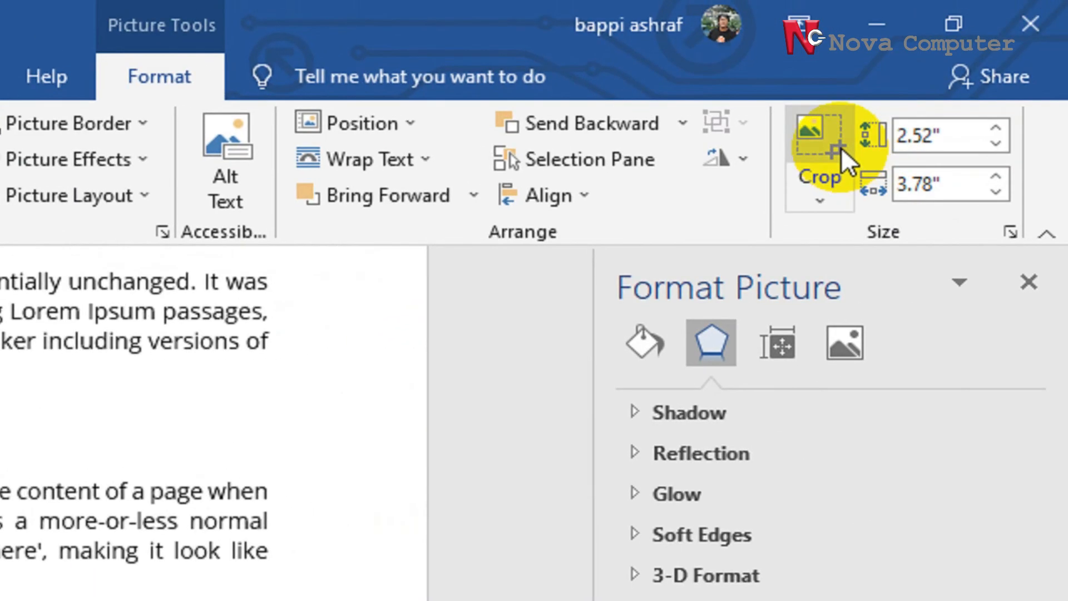
{"action": "left_click", "coordinate": [841, 147]}
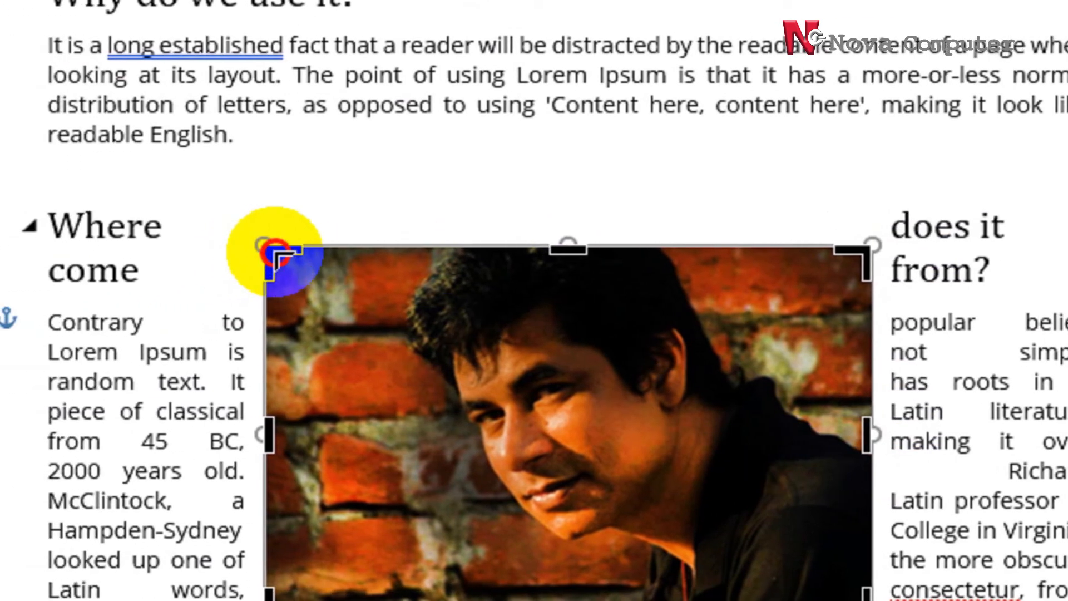
{"action": "left_click_drag", "start_coordinate": [272, 253], "coordinate": [392, 229]}
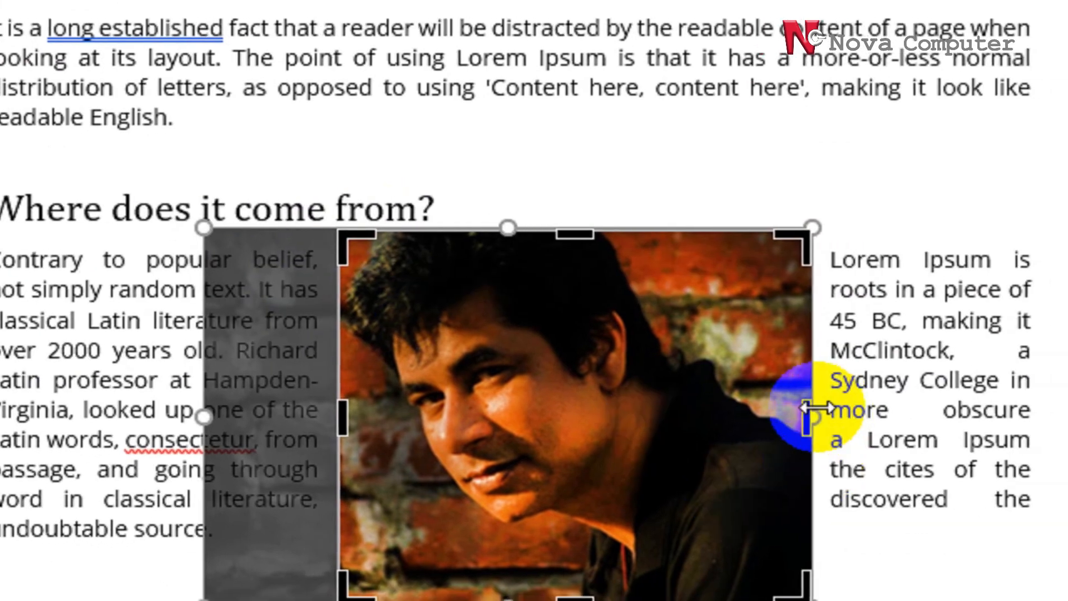
{"action": "left_click_drag", "start_coordinate": [868, 429], "coordinate": [761, 424]}
{"action": "left_click_drag", "start_coordinate": [685, 406], "coordinate": [685, 406]}
{"action": "left_click_drag", "start_coordinate": [515, 465], "coordinate": [523, 392]}
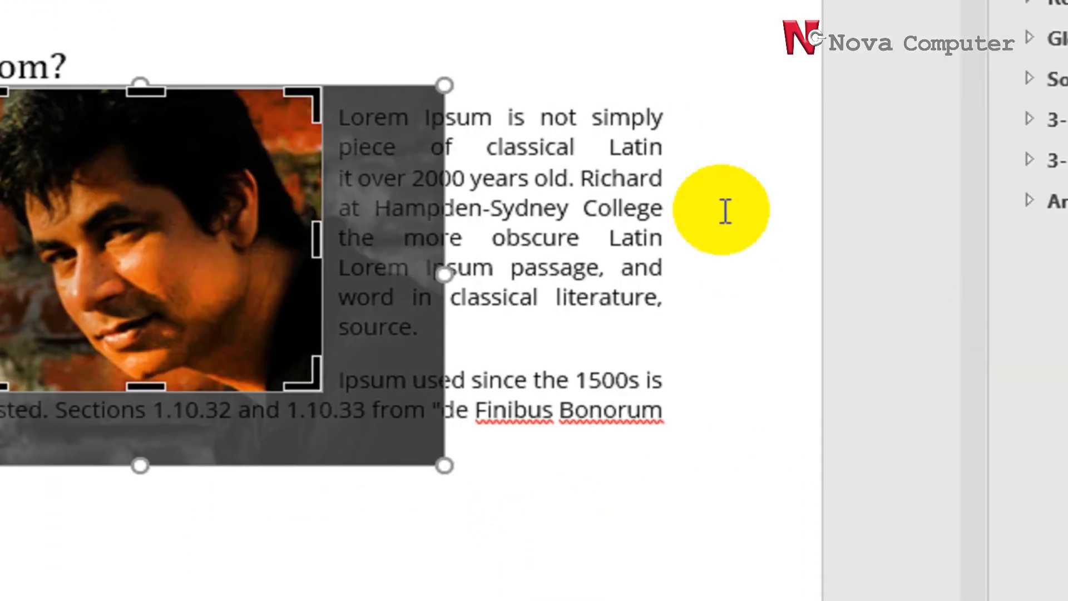
{"action": "left_click", "coordinate": [725, 200]}
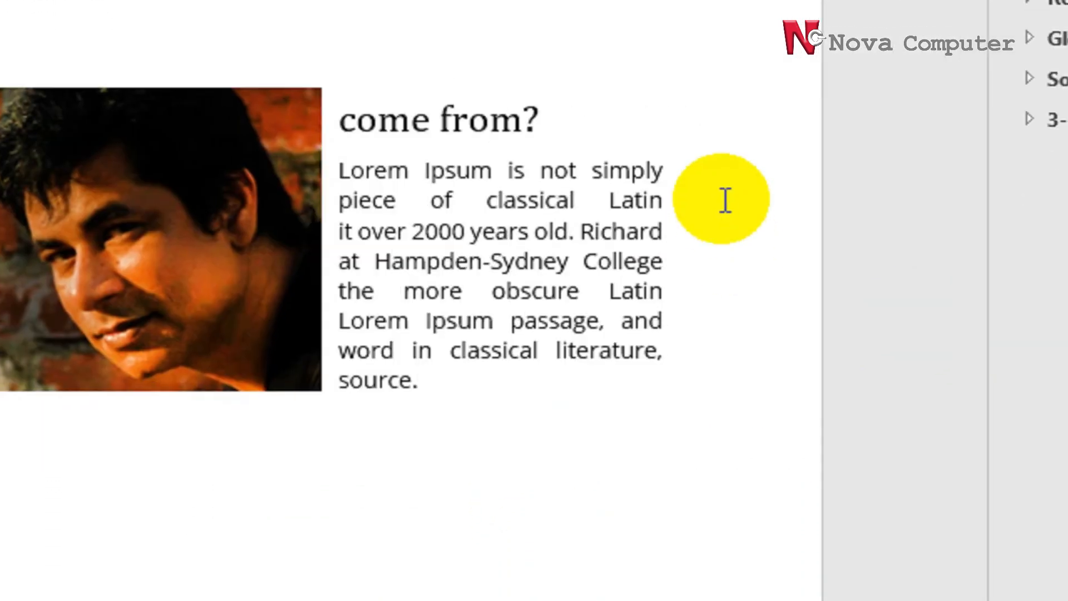
Undo the photo's crop to restore its full frame, and return to the picture formatting tools
{"action": "left_click", "coordinate": [232, 242]}
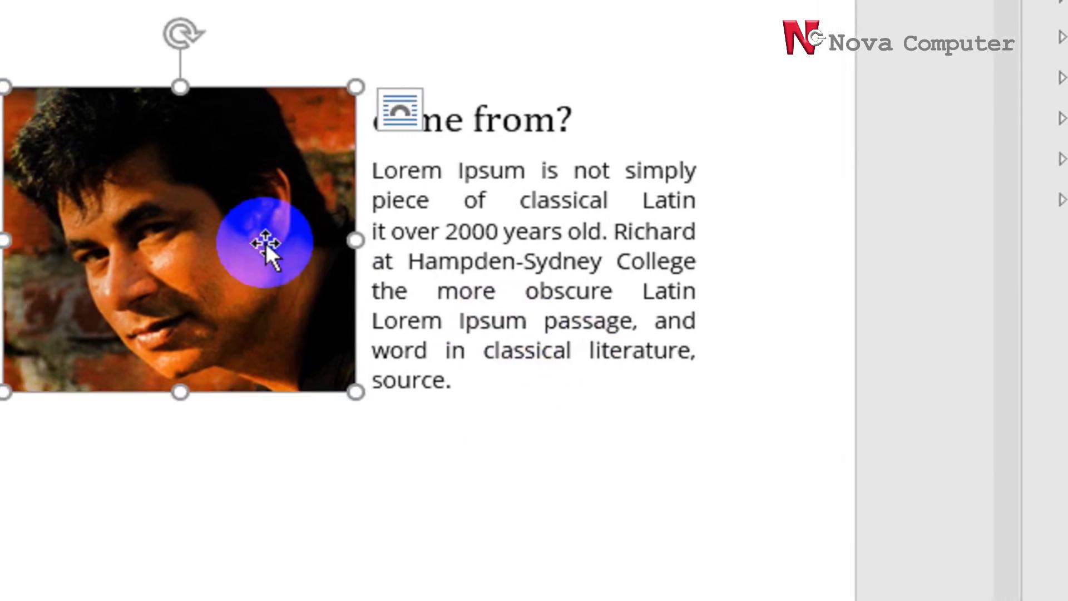
{"action": "key", "text": "ctrl+z"}
{"action": "key", "text": "ctrl+z"}
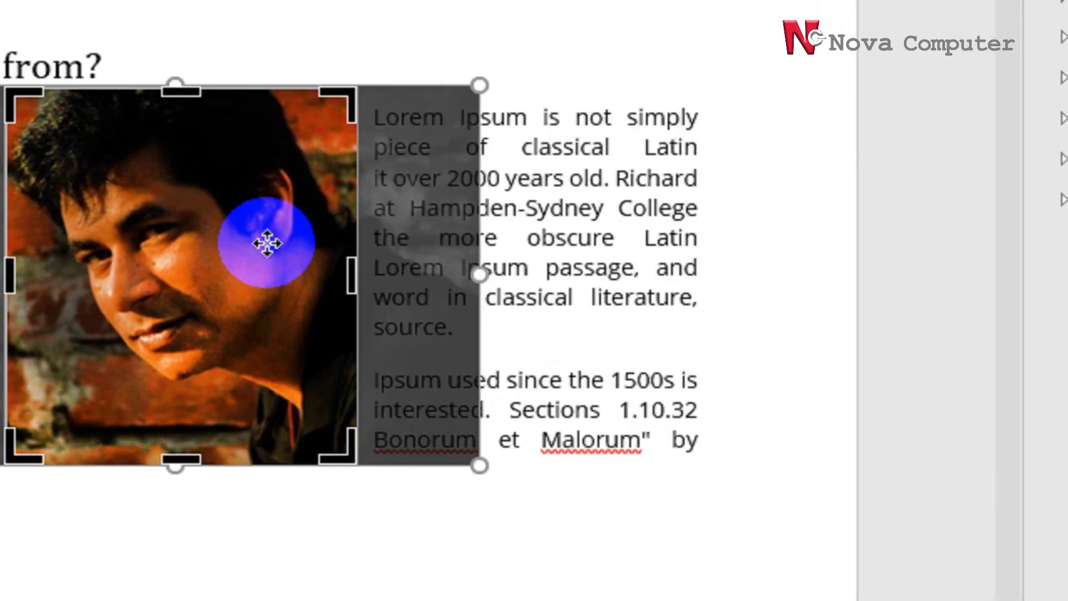
{"action": "key", "text": "ctrl+z"}
{"action": "key", "text": "ctrl+z"}
{"action": "left_click", "coordinate": [592, 87]}
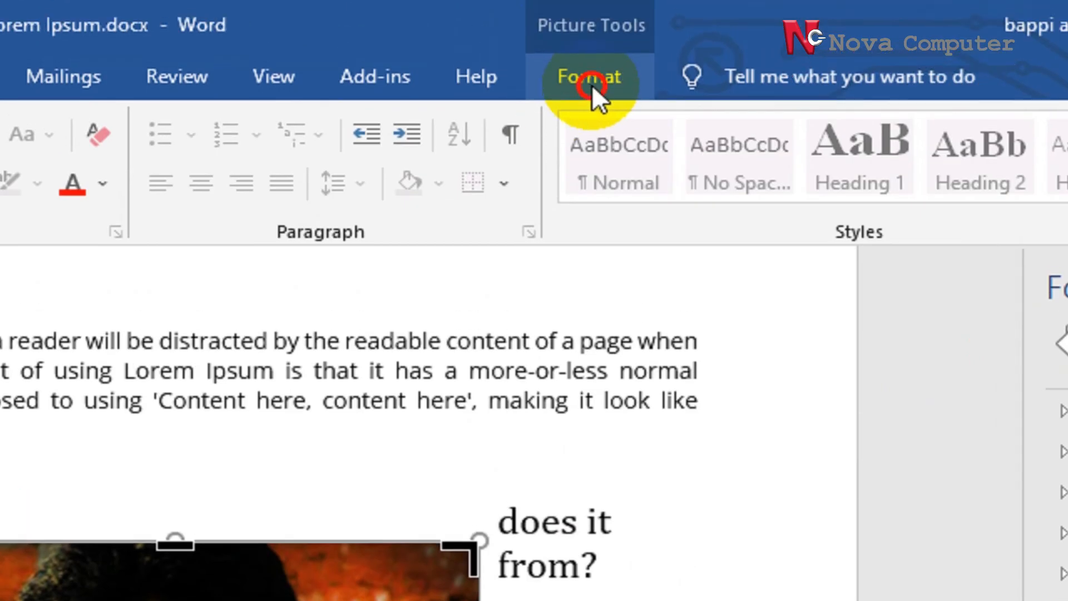